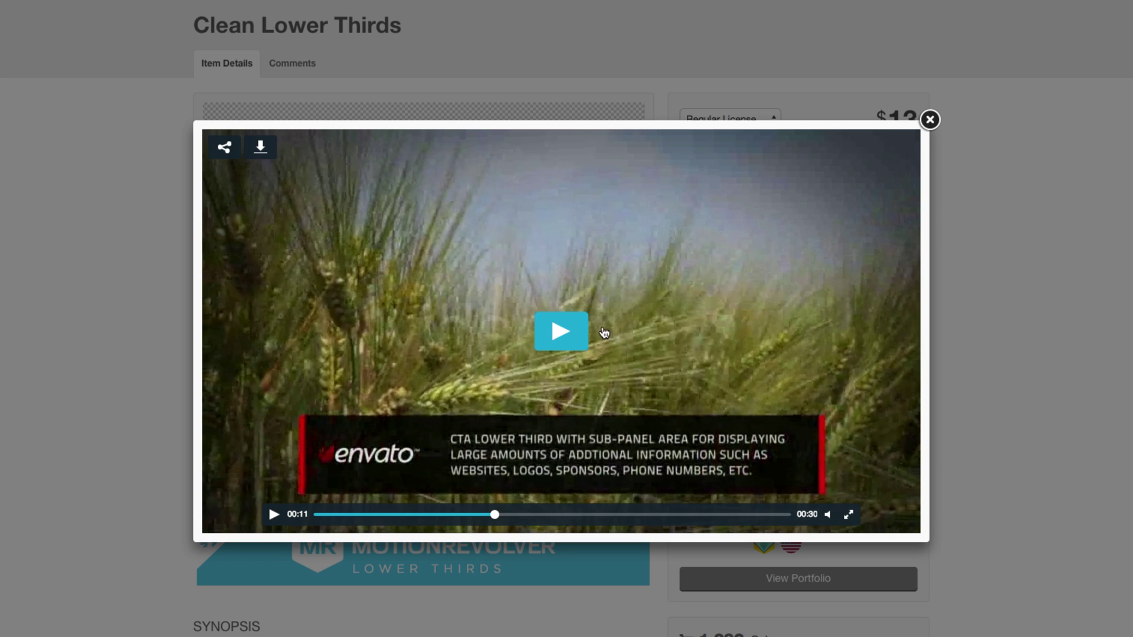
Step: Play the Clean Lower Thirds preview video to examine how the call-to-action lower third opens
click(444, 515)
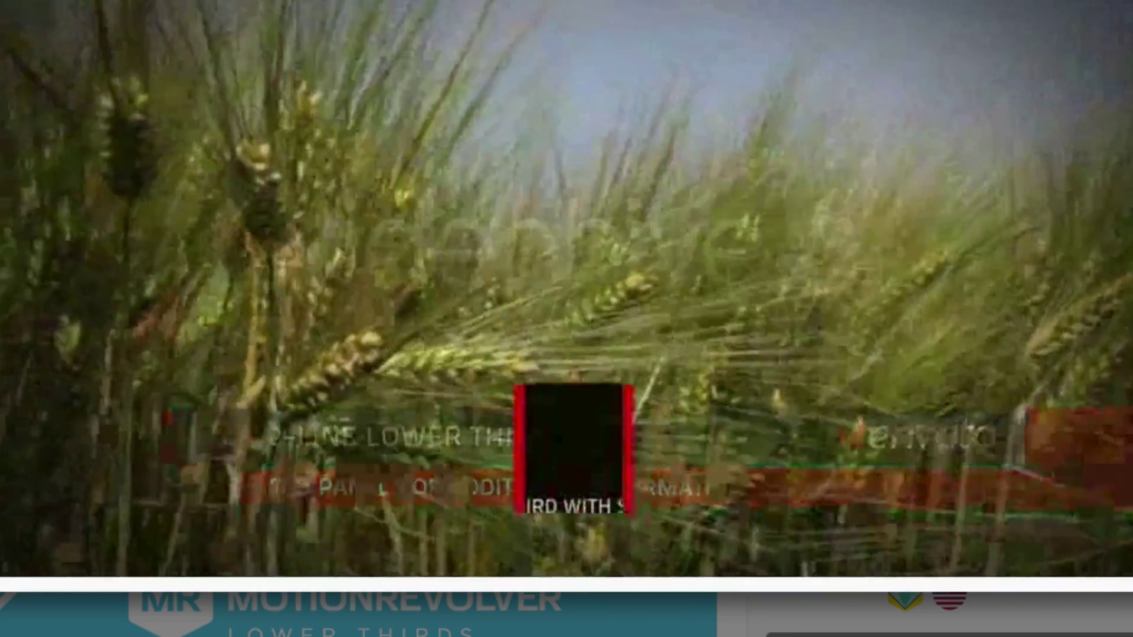
mouse_move(461, 533)
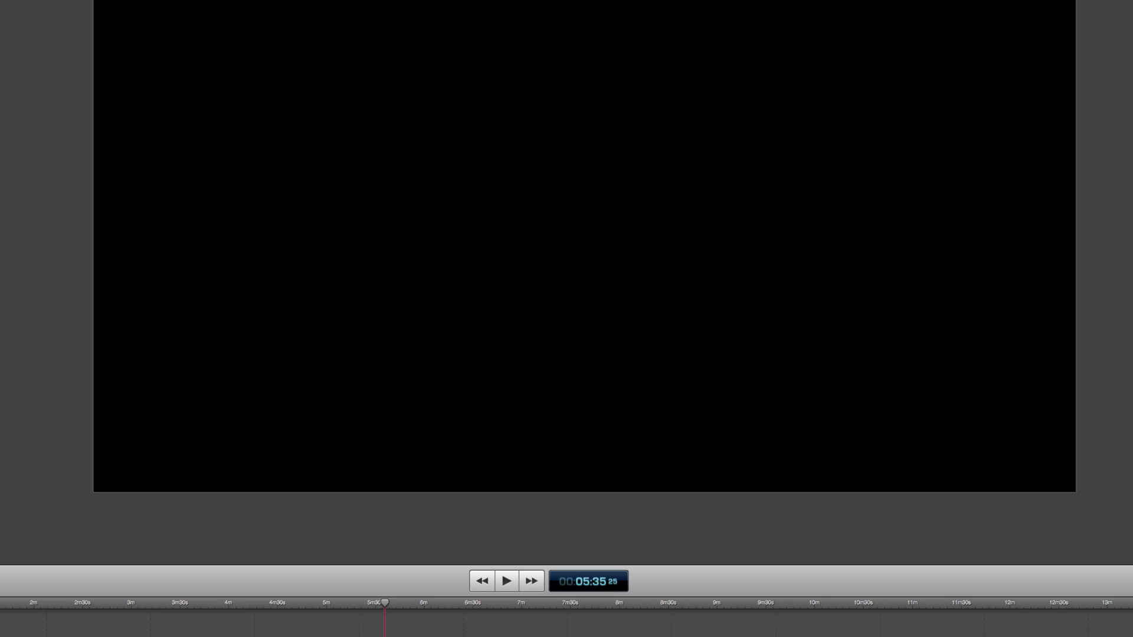
Step: Switch to After Effects and preview the lower third animation in Comp 1, with the After Effects Templates.jpg background layer hidden
key(super+Tab)
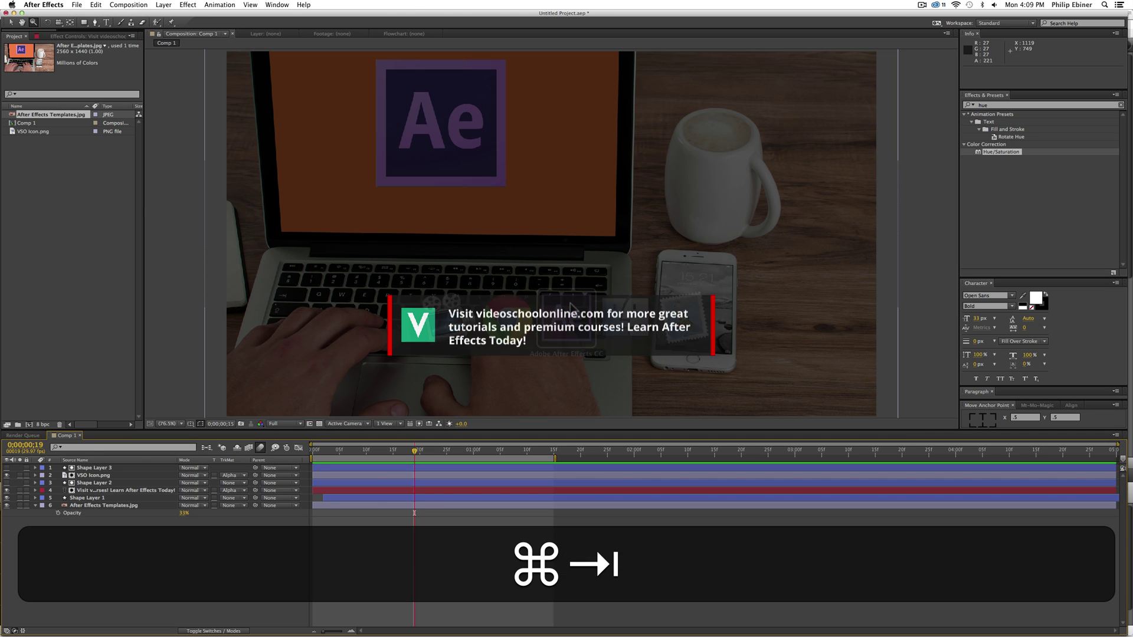
key(0)
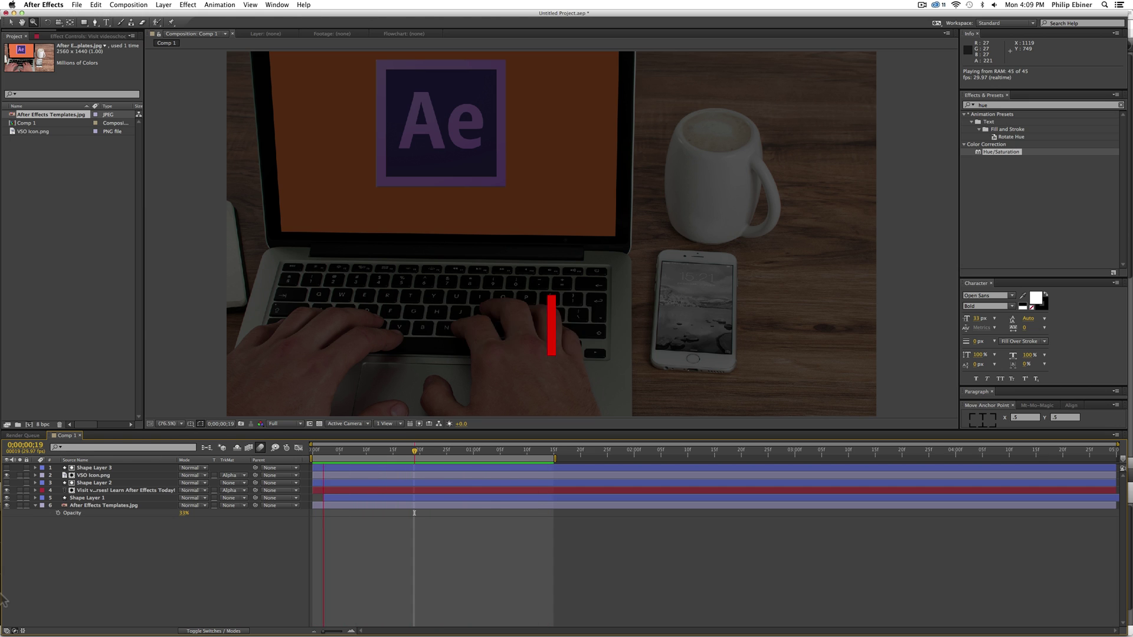
key(space)
click(7, 506)
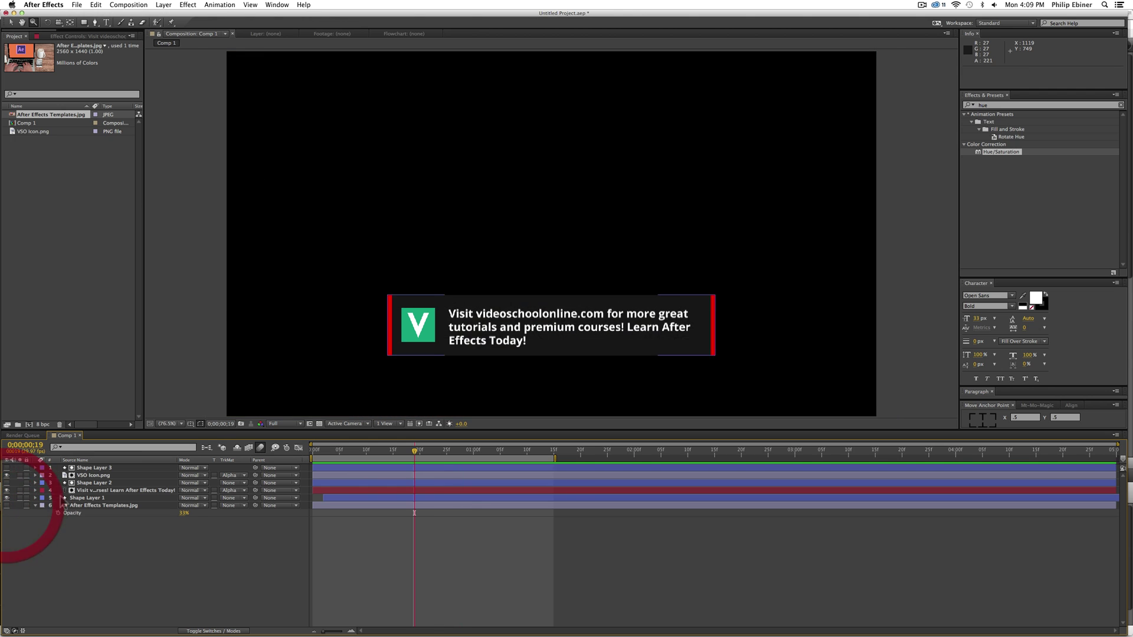
key(space)
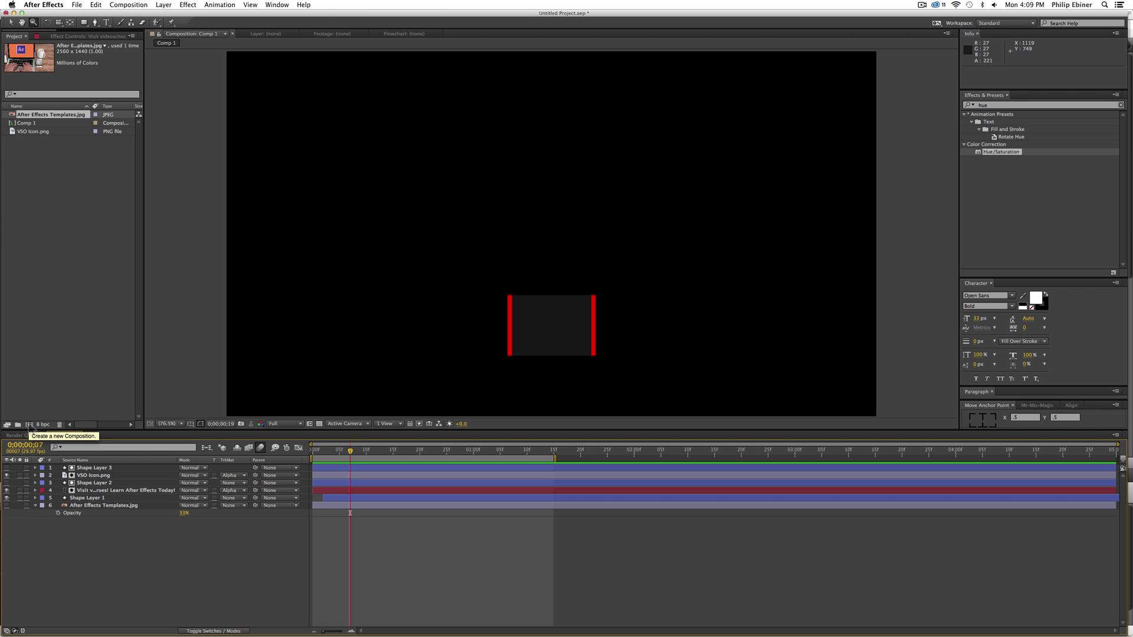
Step: Create a new HDTV 1080 29.97 composition named Lower Third Center Bar
click(29, 424)
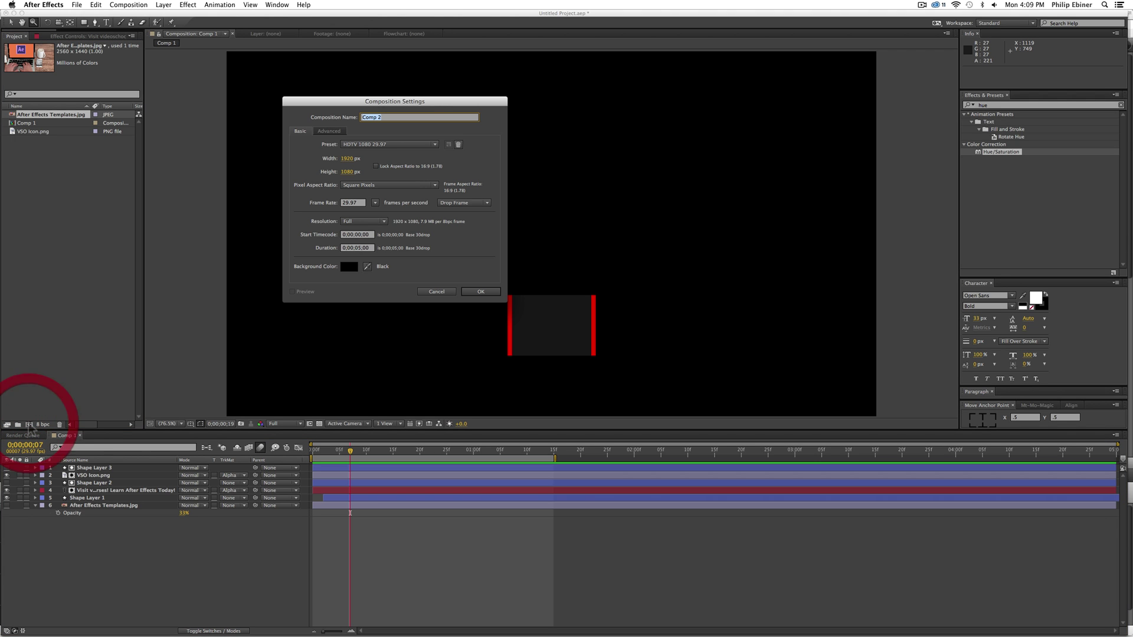
drag(437, 108, 486, 187)
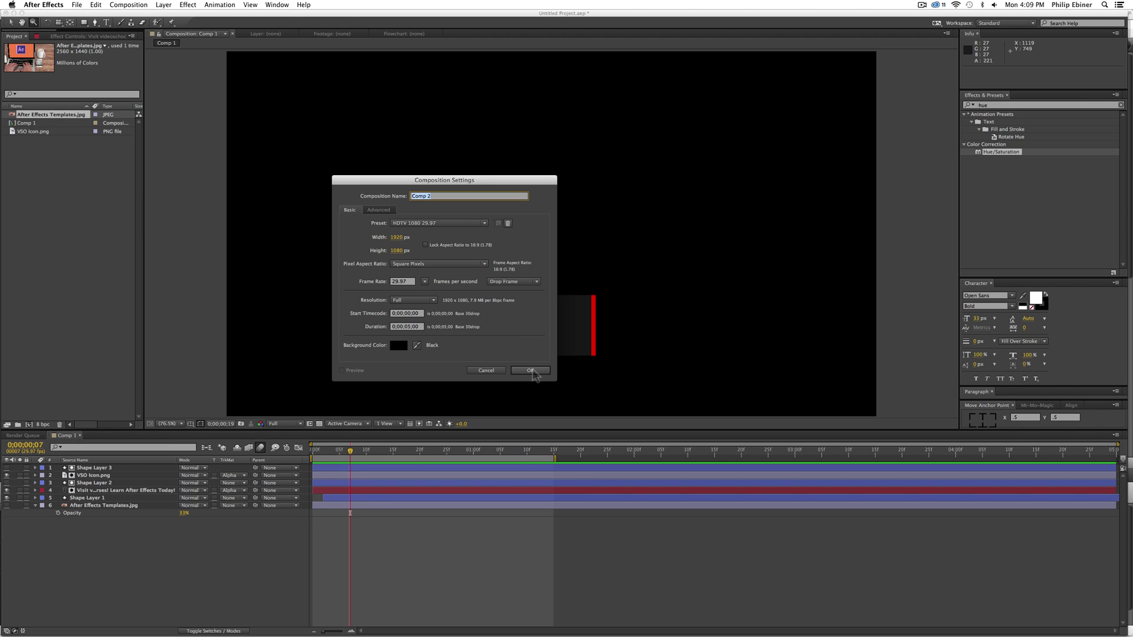
text(Low)
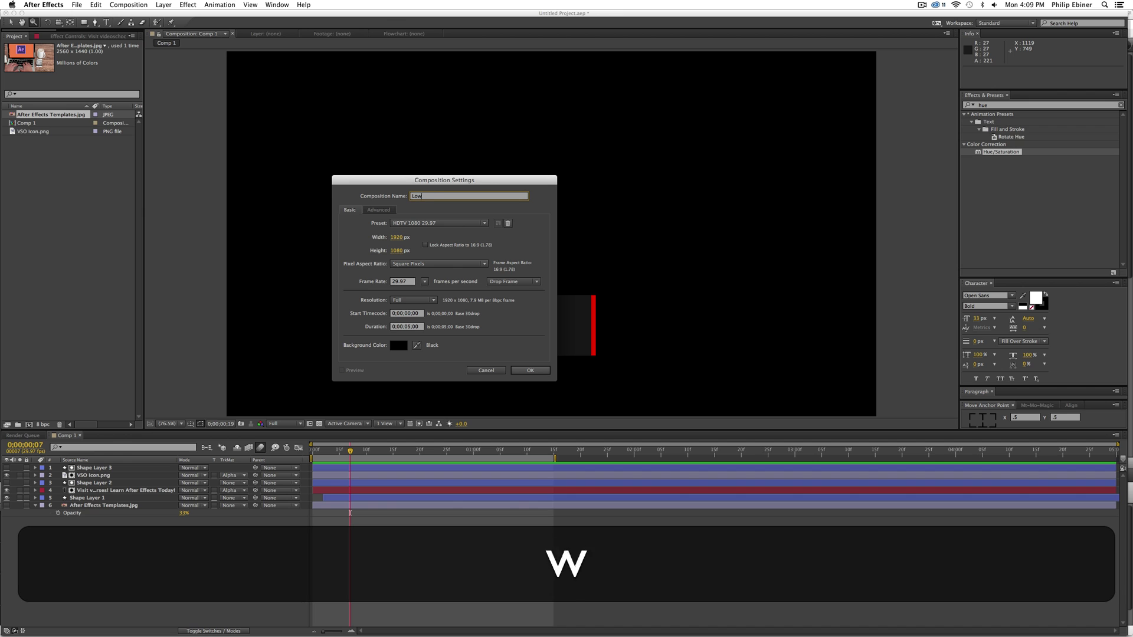
text(er Third Center Bar)
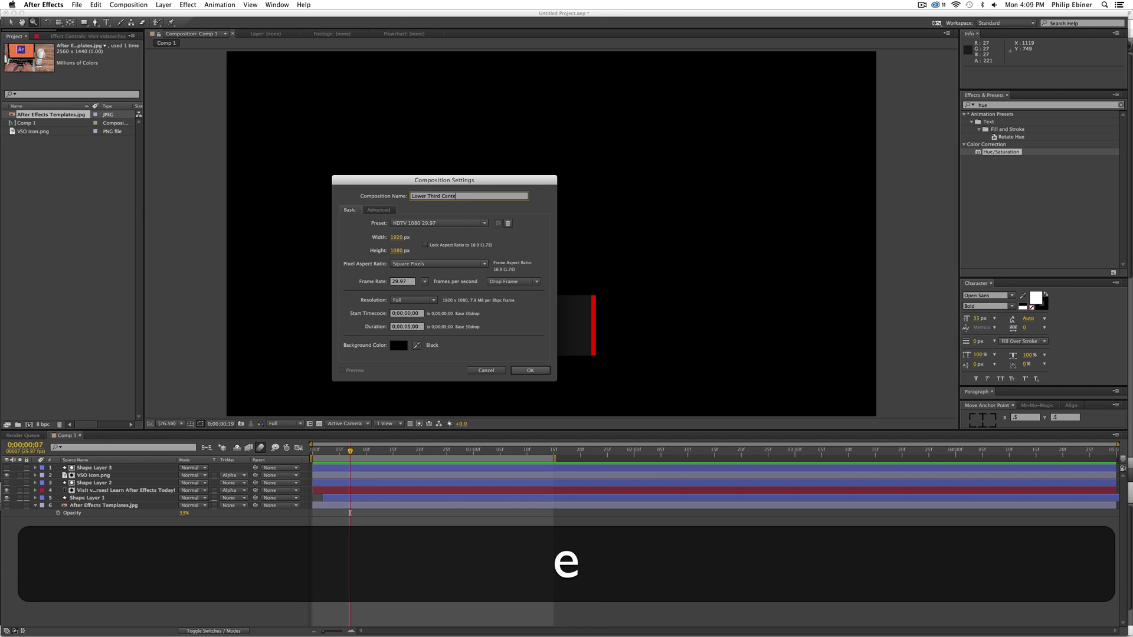
key(Return)
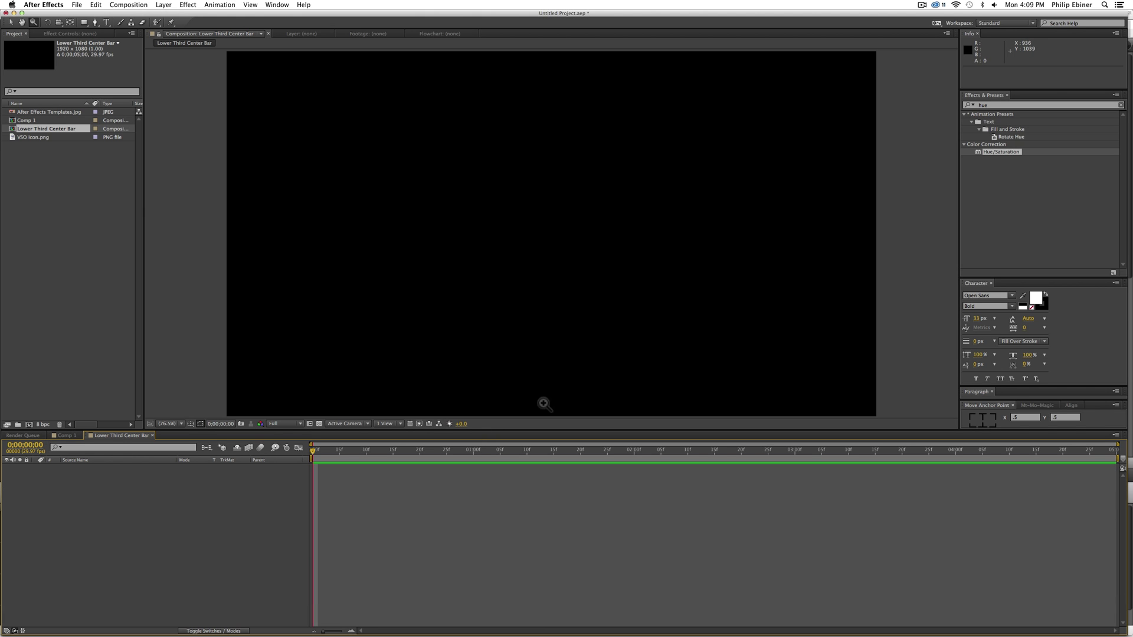
Step: Activate the Rectangle tool and examine the opened lower third in Comp 1 at 0;00;00;26 against the transparency grid
drag(84, 24, 136, 24)
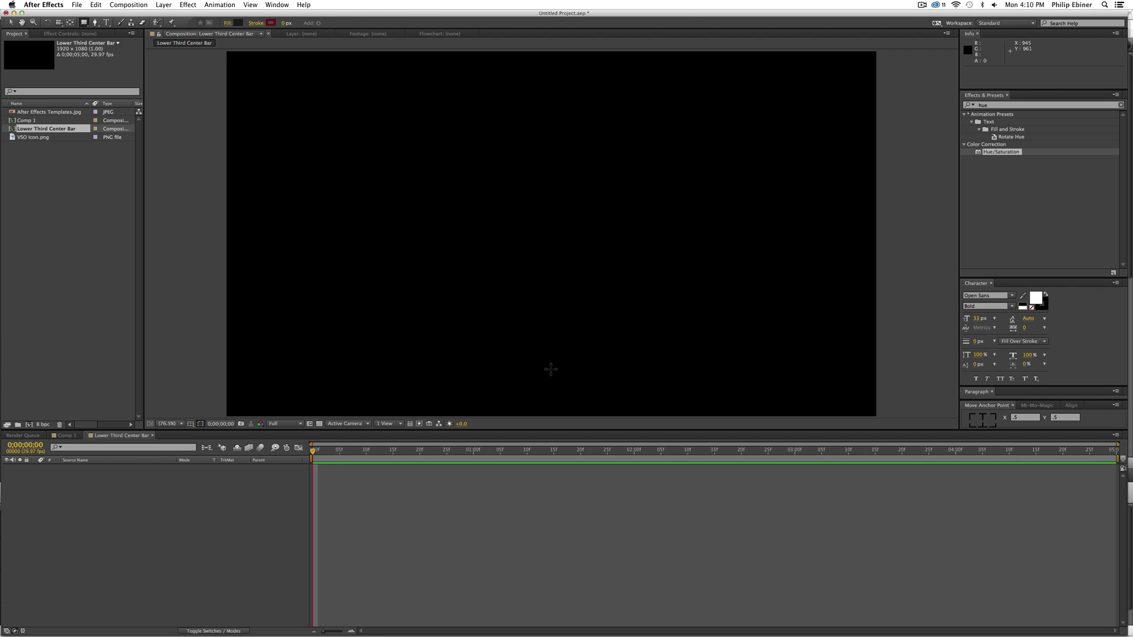
click(64, 436)
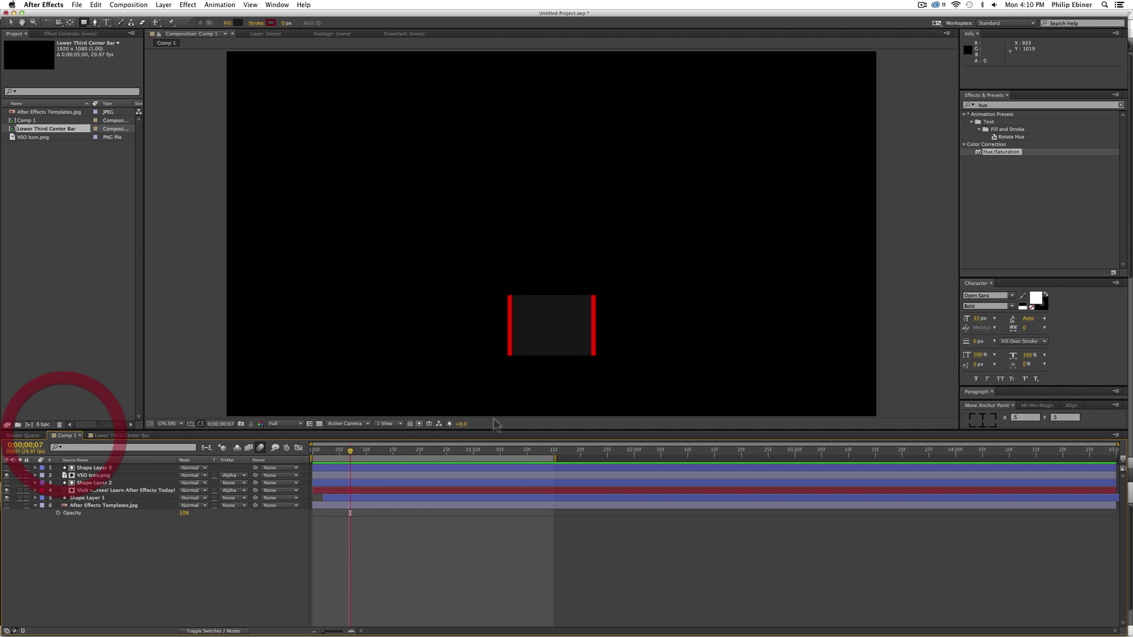
drag(350, 451, 451, 452)
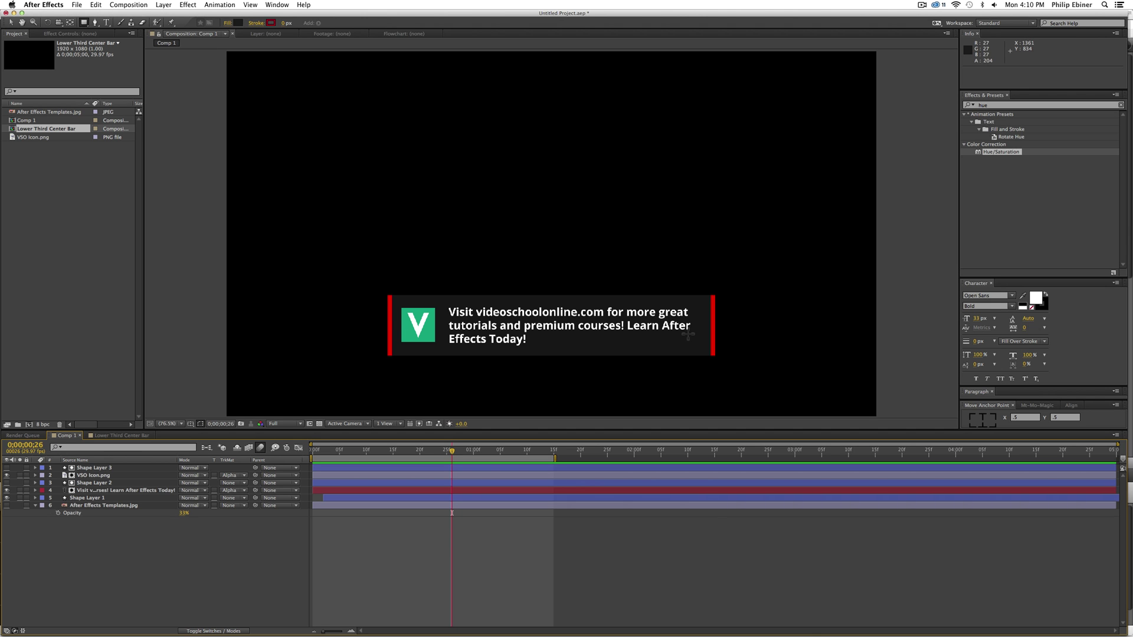
click(319, 424)
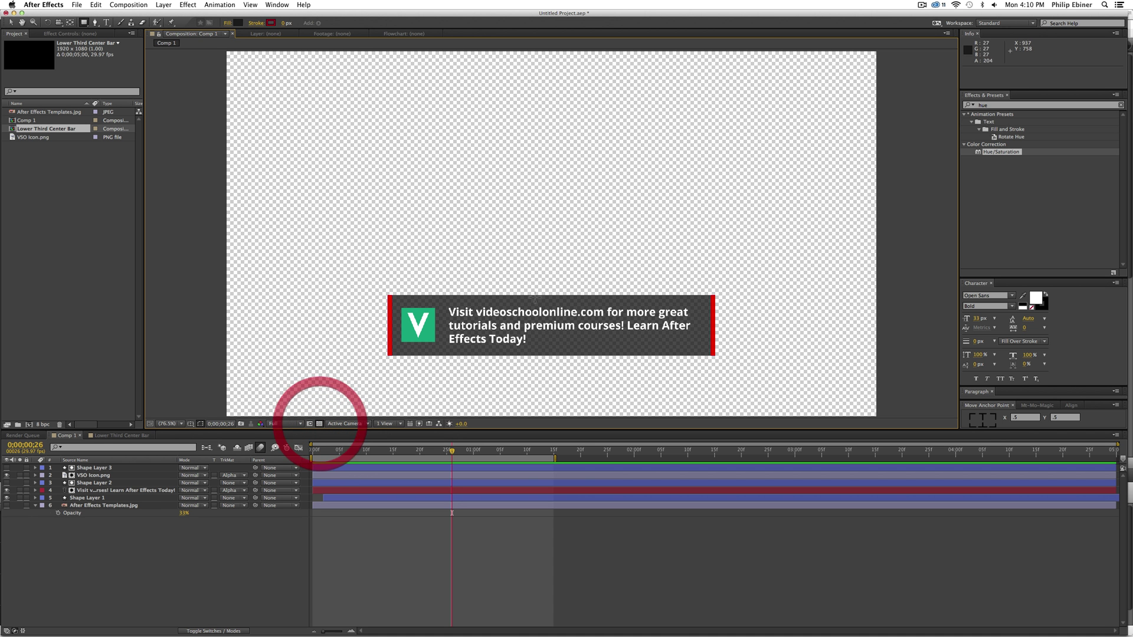
Step: Return to the Lower Third Center Bar composition and display the proportional grid over it
click(122, 436)
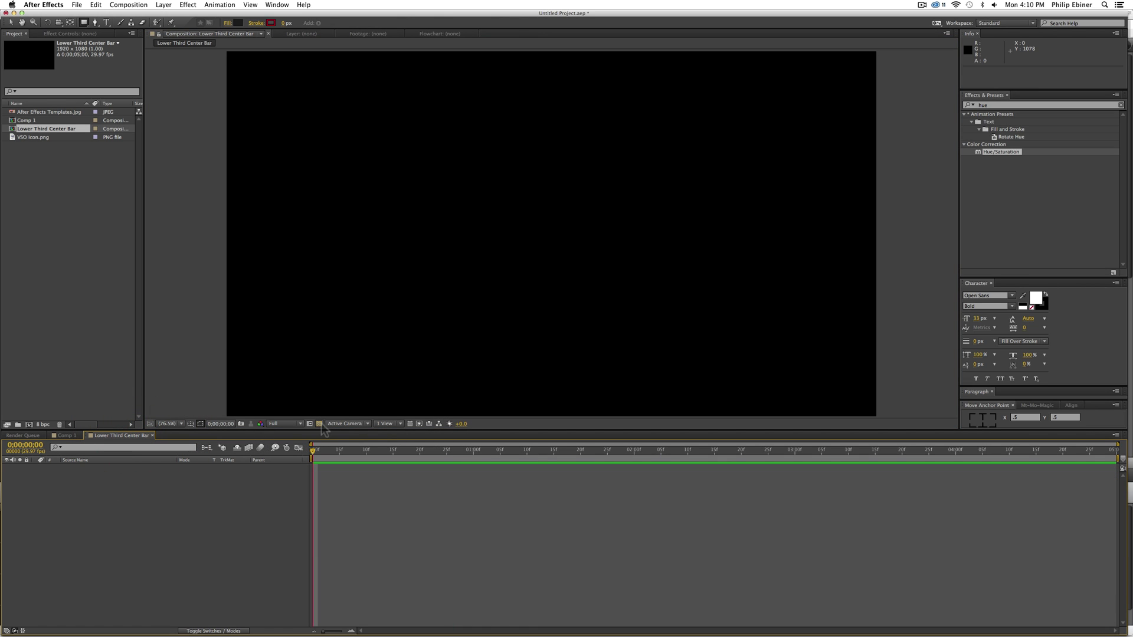
click(200, 424)
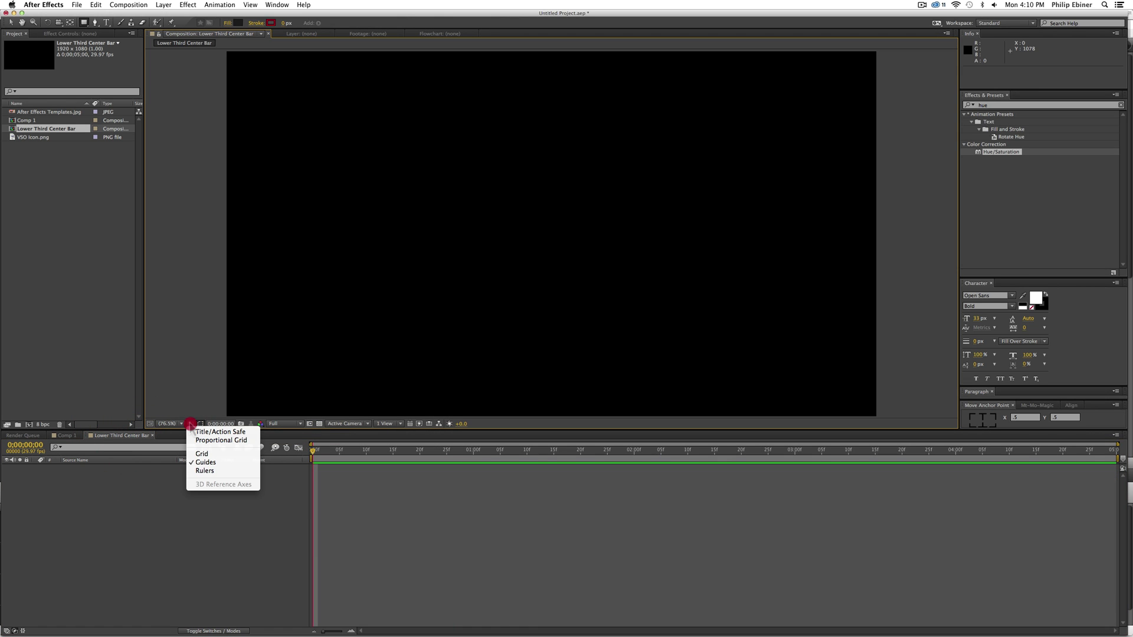
click(190, 423)
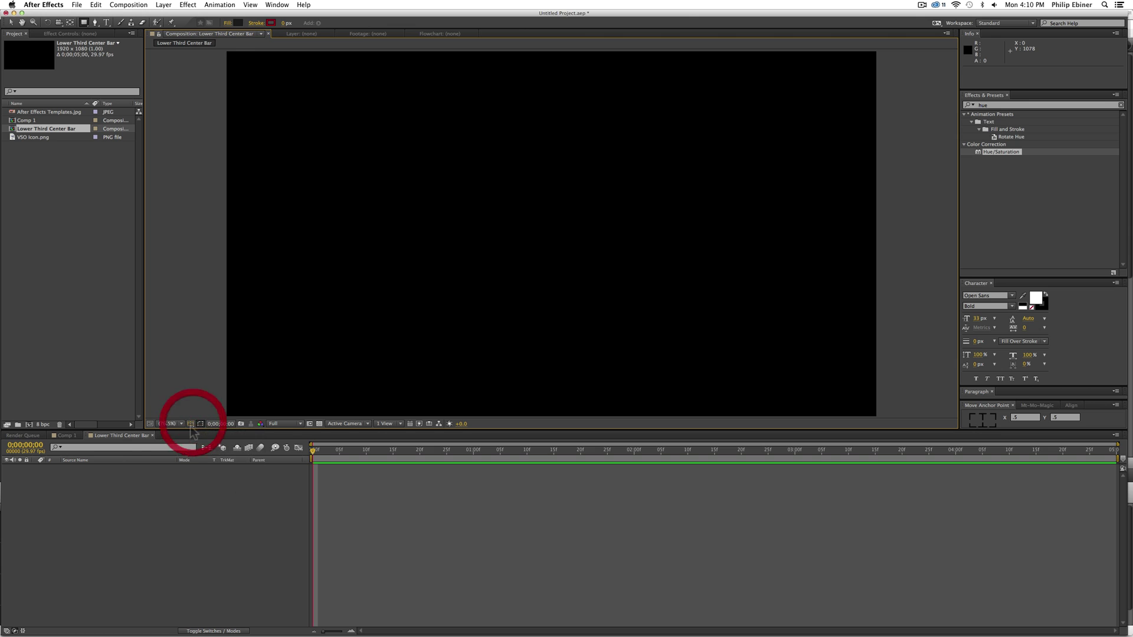
drag(190, 424, 219, 442)
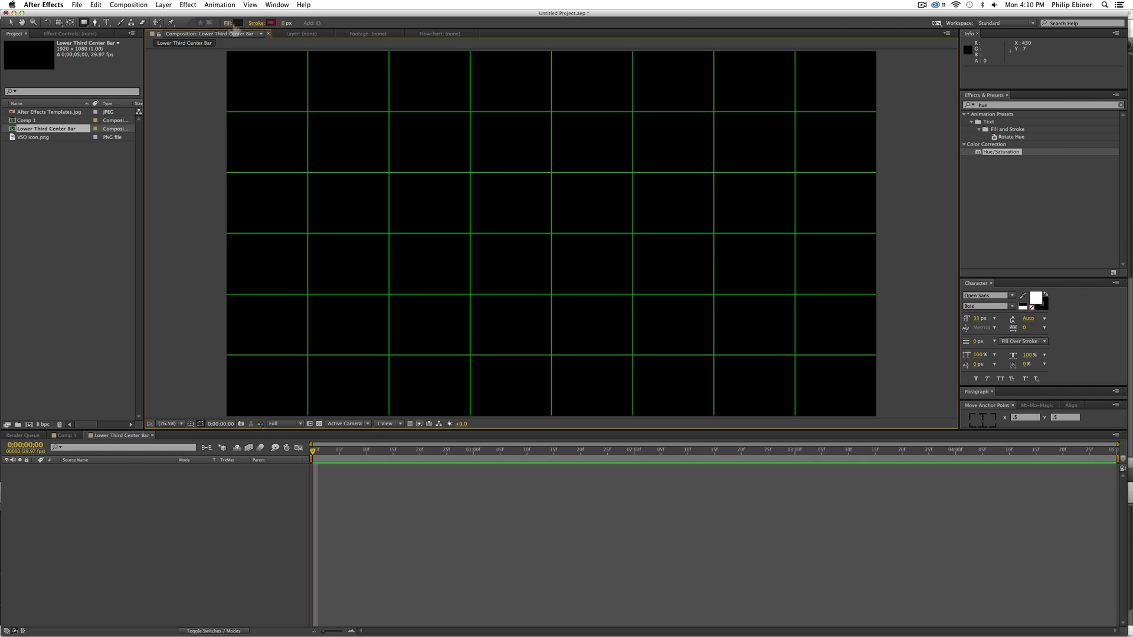
Step: Draw a red F60000 bar about 13 by 182 px on the vertical centre line in the fifth grid row, with its anchor point centred
click(237, 24)
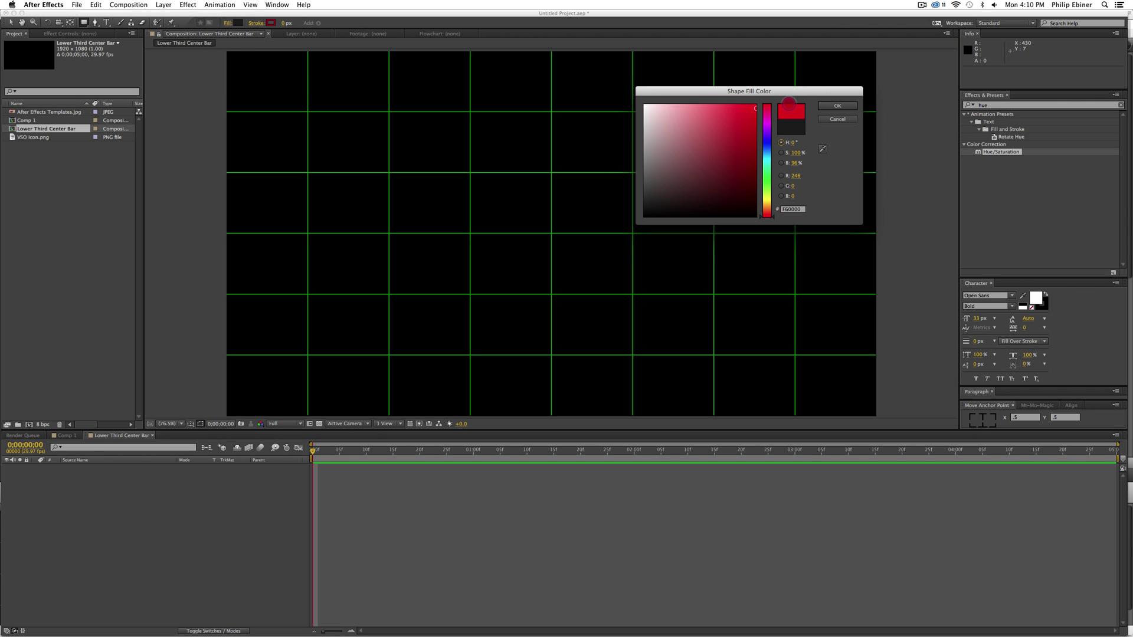
click(837, 105)
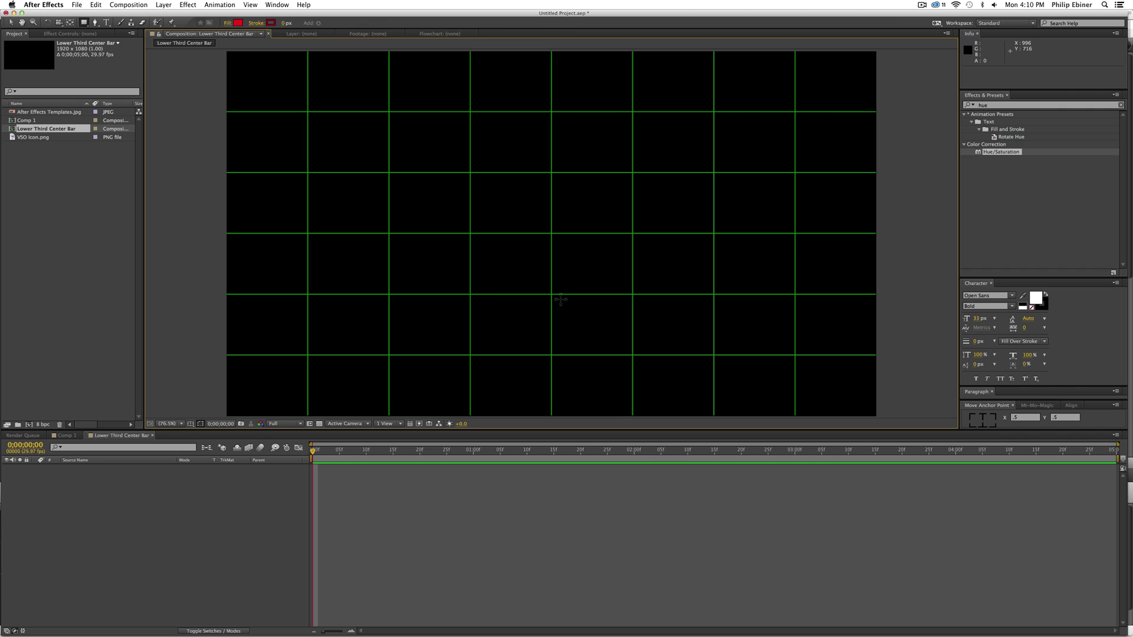
drag(550, 294, 555, 355)
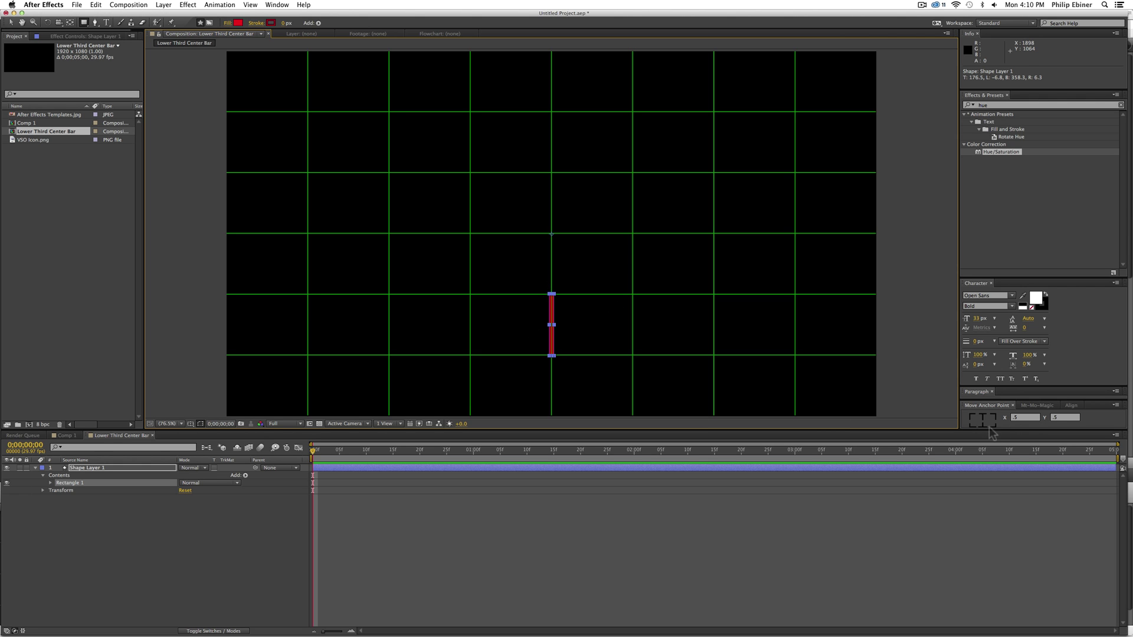
drag(990, 431, 992, 471)
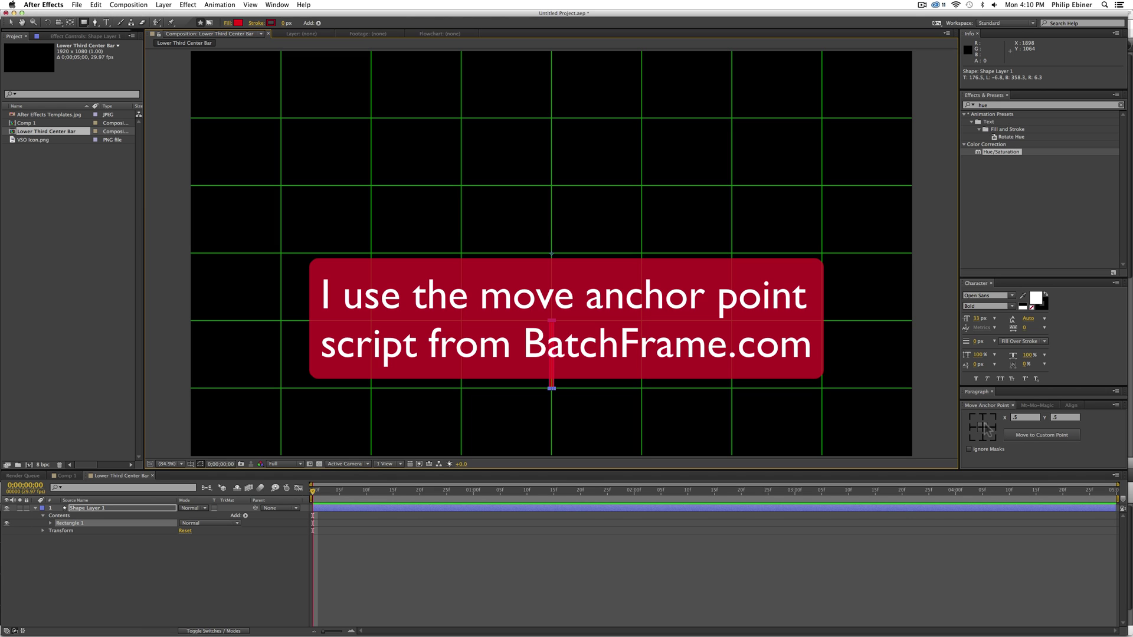
click(983, 428)
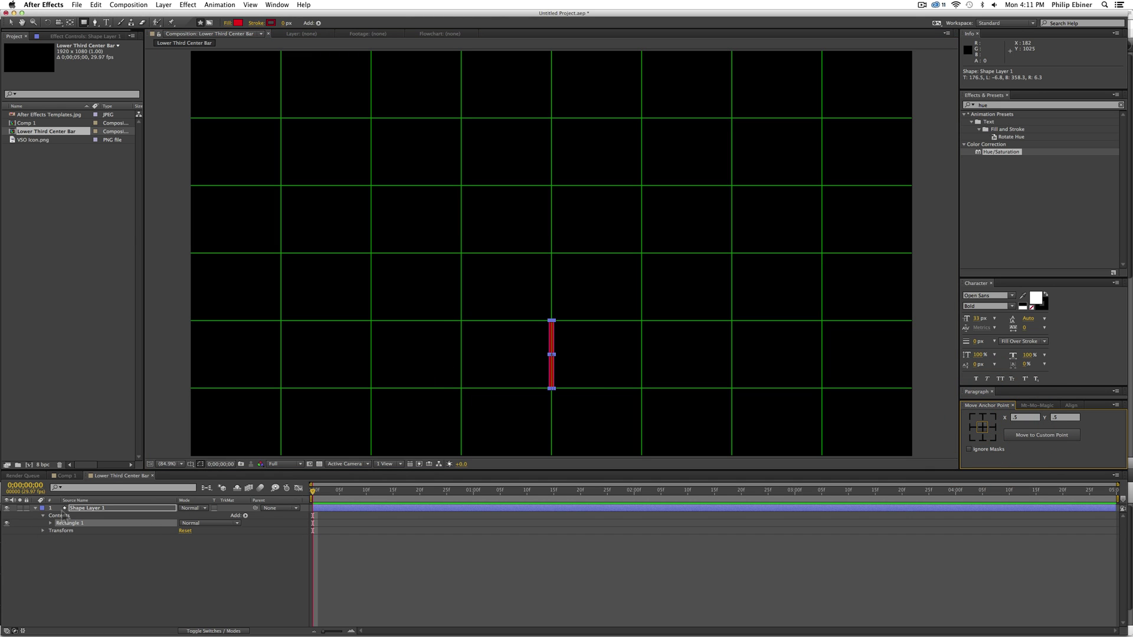
Step: Duplicate Rectangle 1 twice within the contents of Shape Layer 1
drag(165, 471, 164, 354)
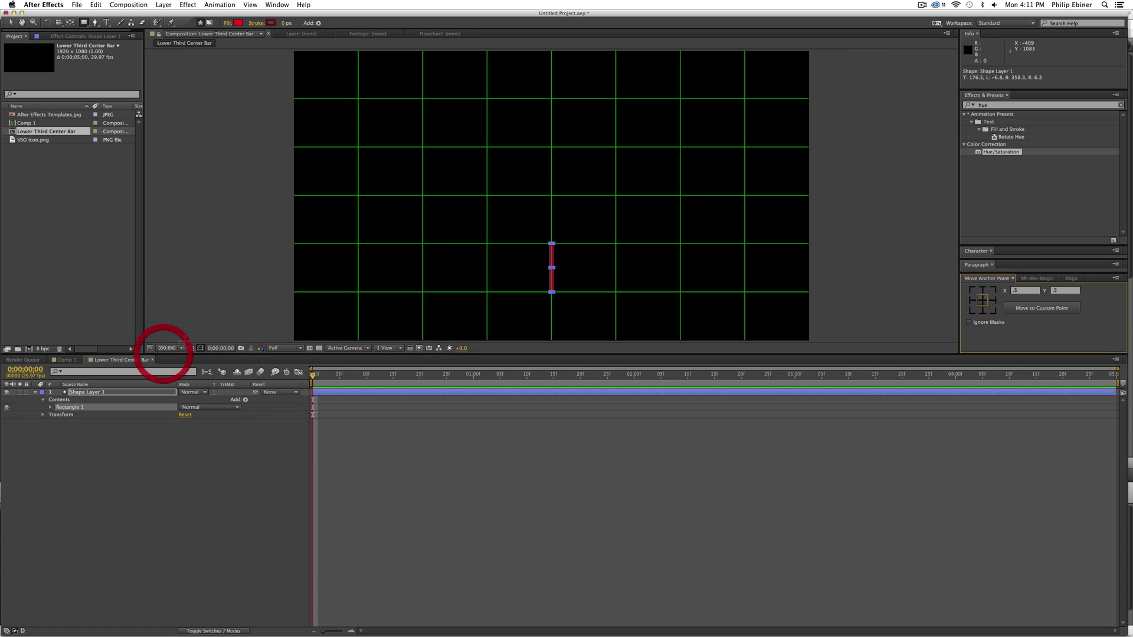
click(167, 349)
click(185, 443)
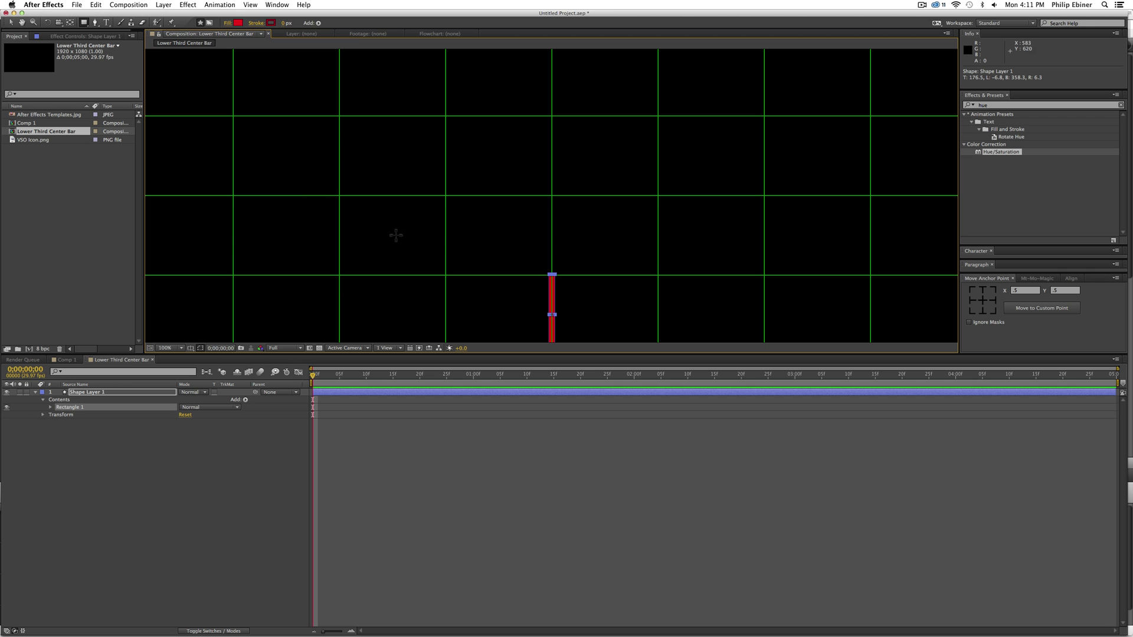
drag(499, 278, 486, 189)
click(50, 407)
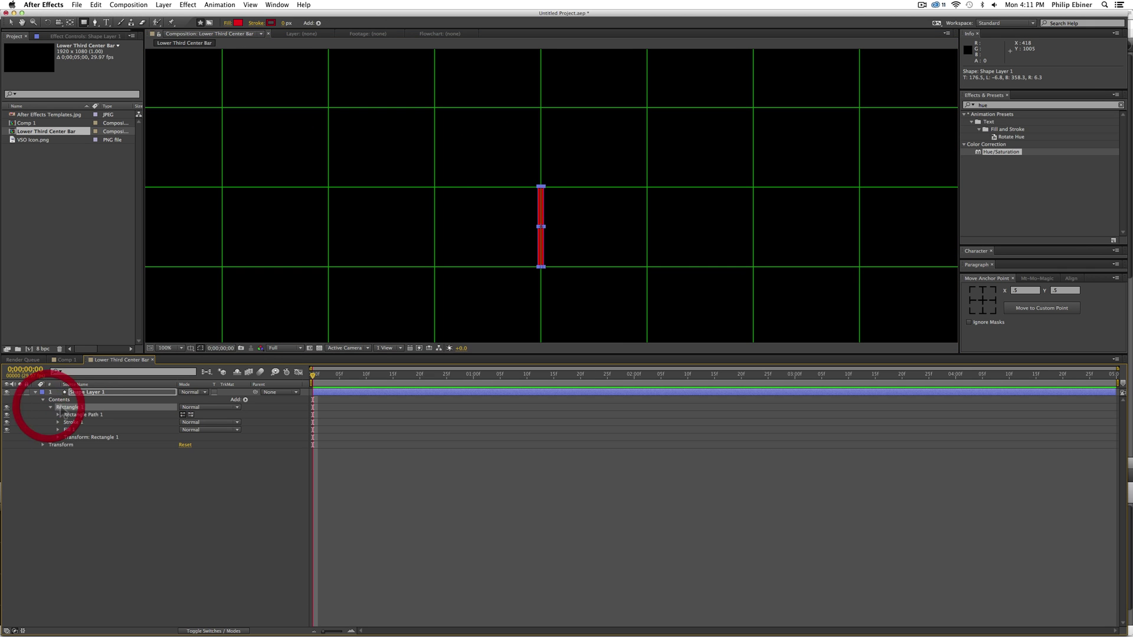
click(50, 407)
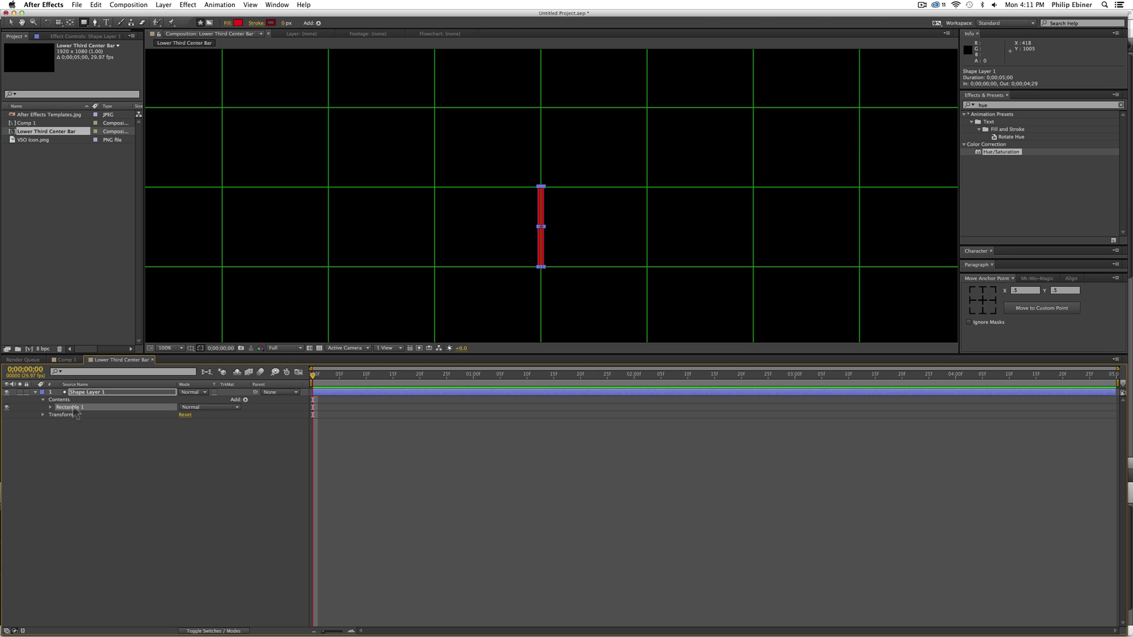
key(super+d)
key(super+d)
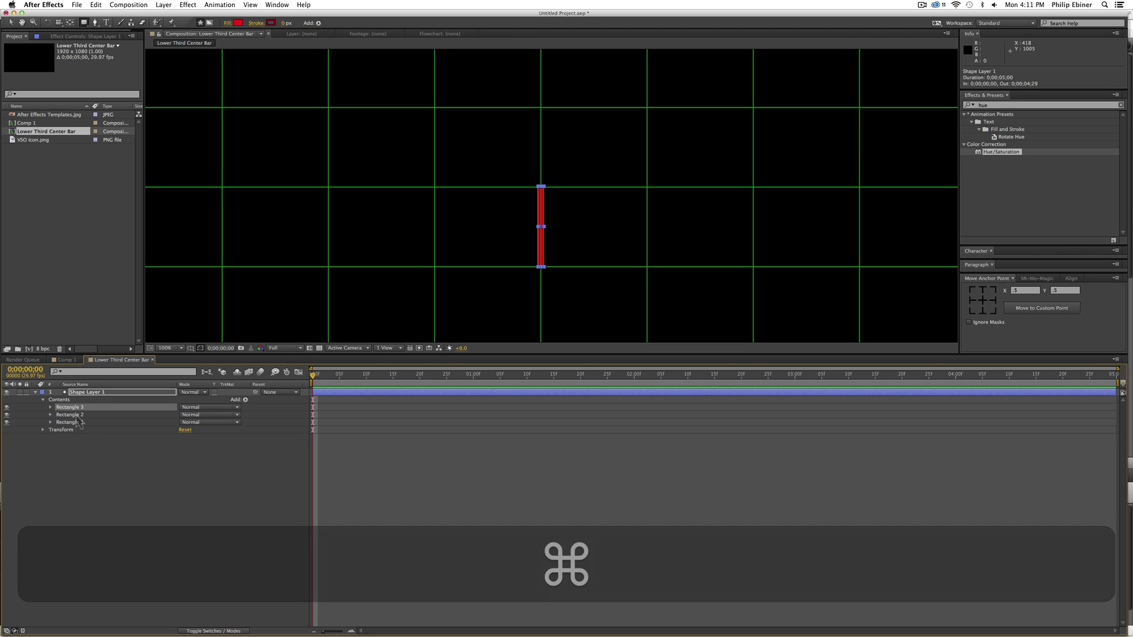
Step: Rename the topmost rectangle, Rectangle 3, as Left Bar
click(75, 413)
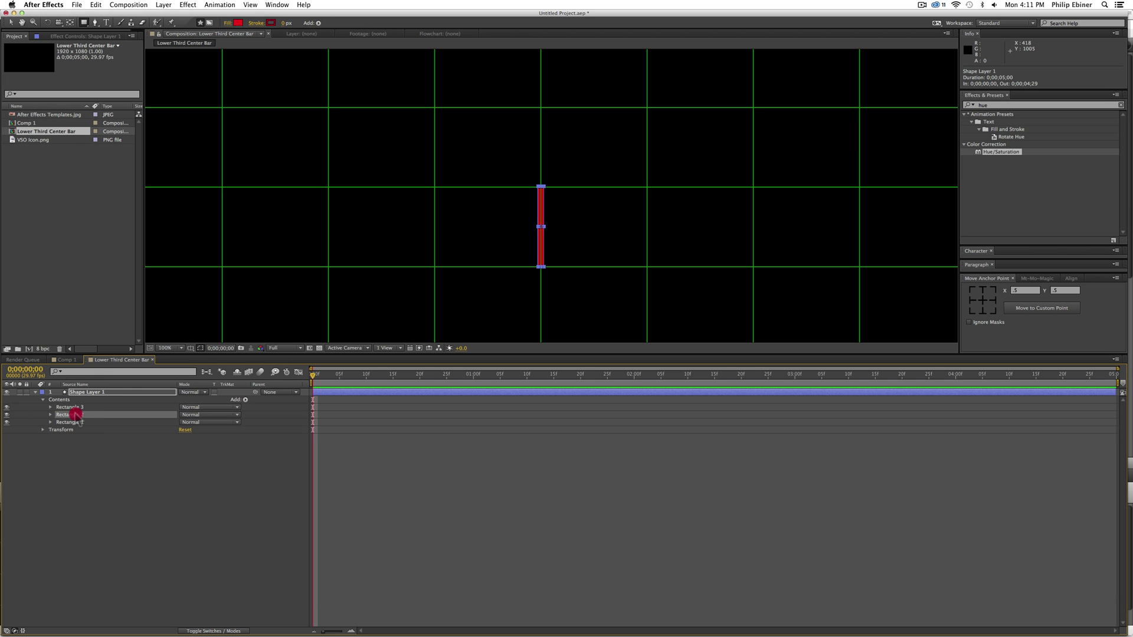
key(Return)
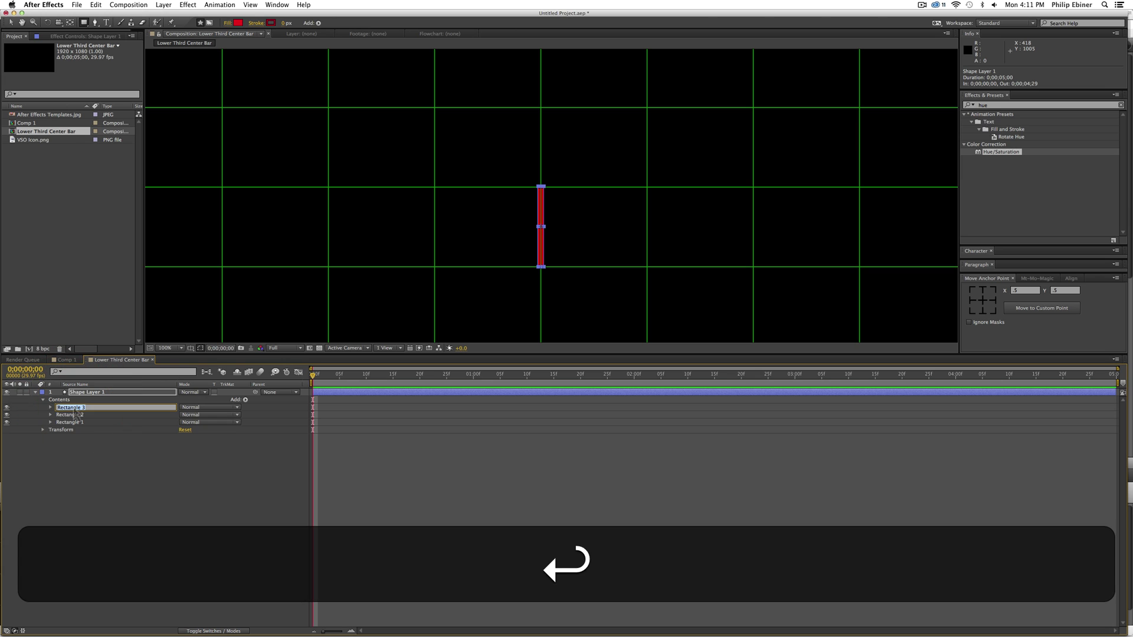
text(Left Ba)
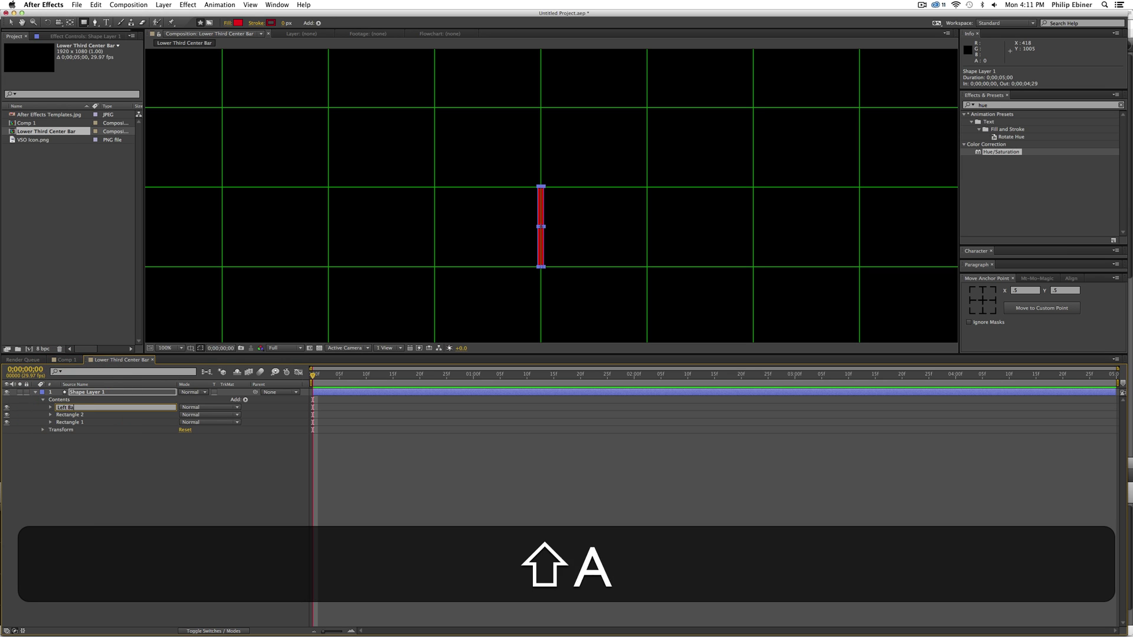
text(r)
key(Return)
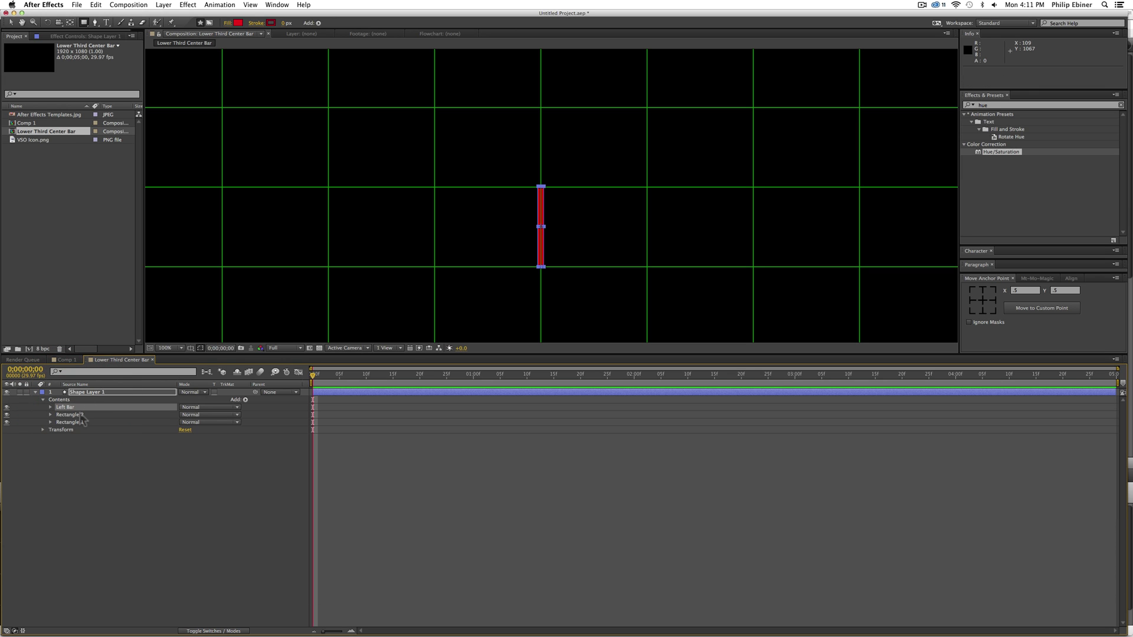
Step: Rename the middle rectangle, Rectangle 2, as Right Bar
click(82, 416)
key(Return)
text(Right)
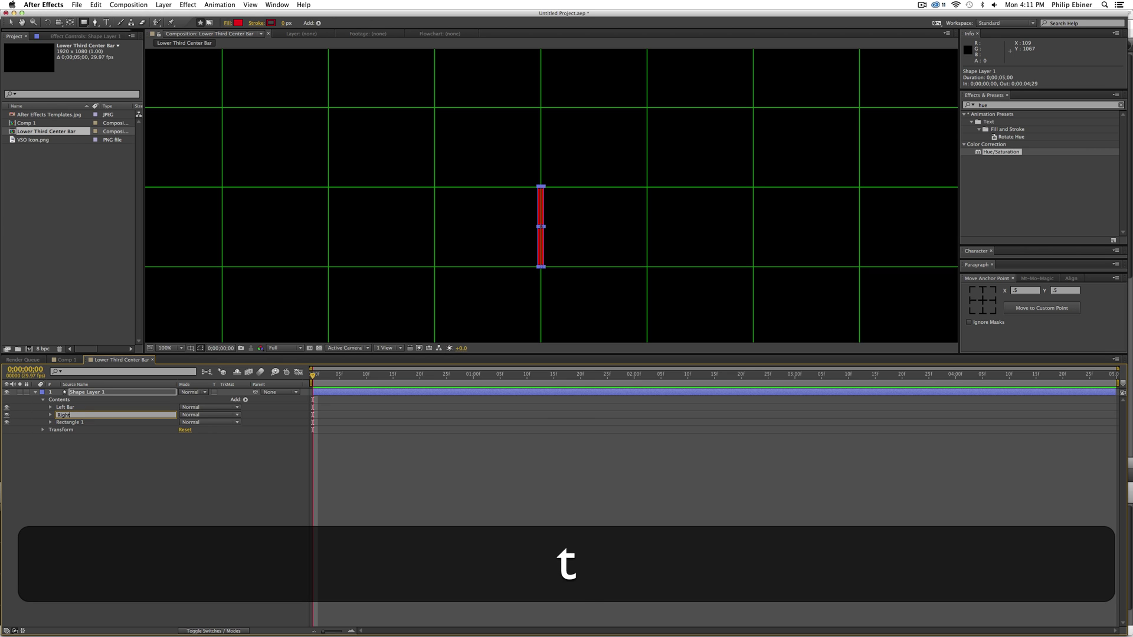
text( Bar)
click(61, 424)
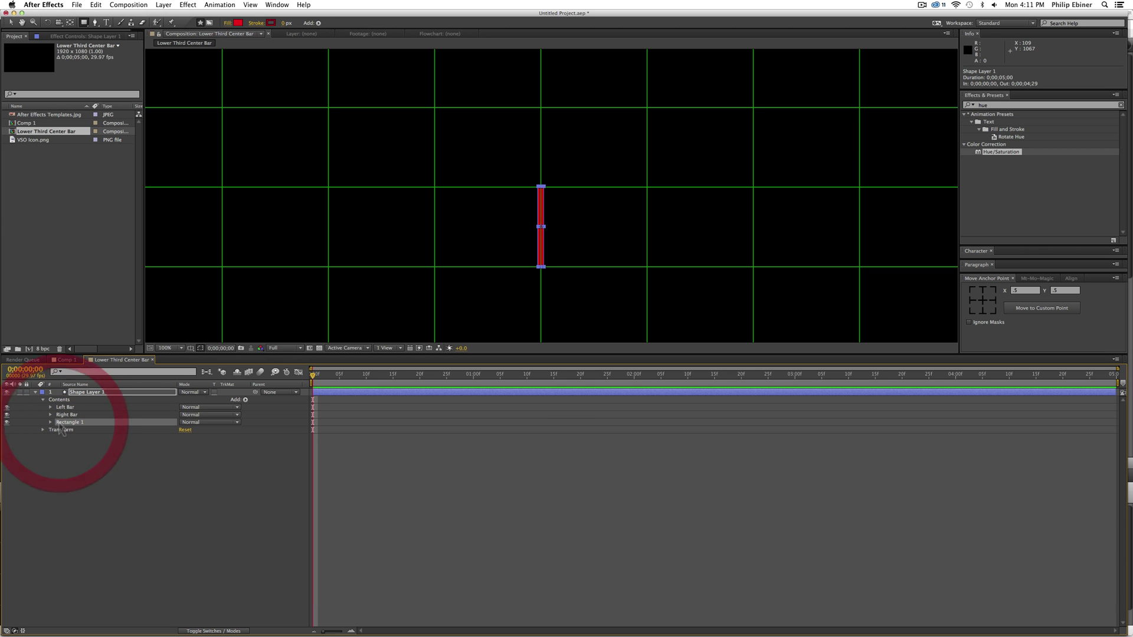
Step: Rename the bottom rectangle, Rectangle 1, as Background
key(Return)
key(shift)
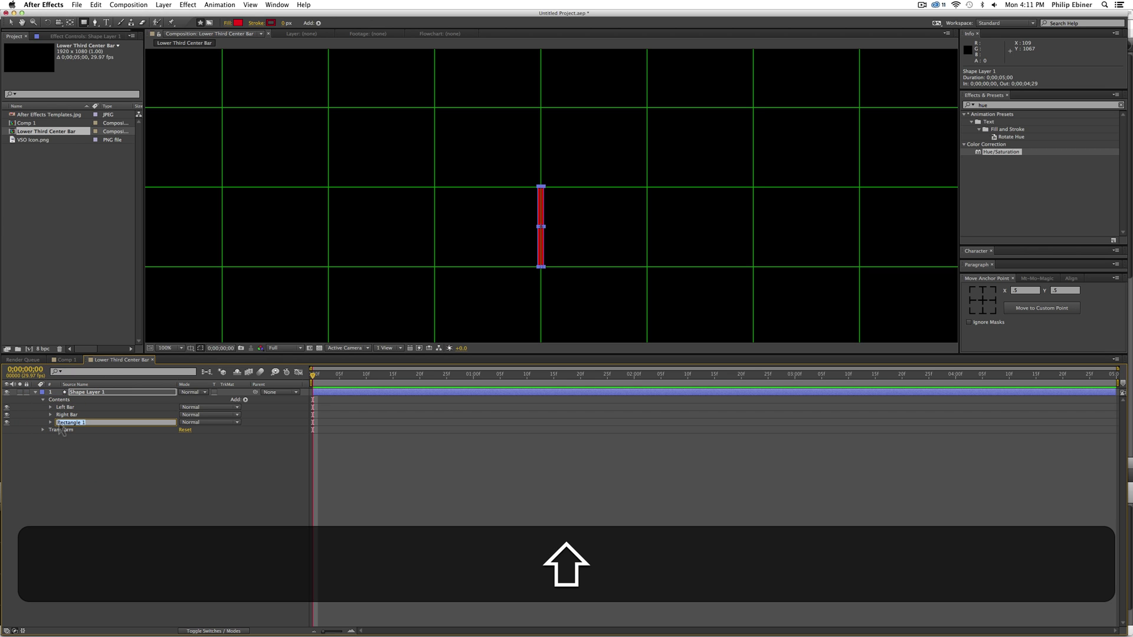
text(Background)
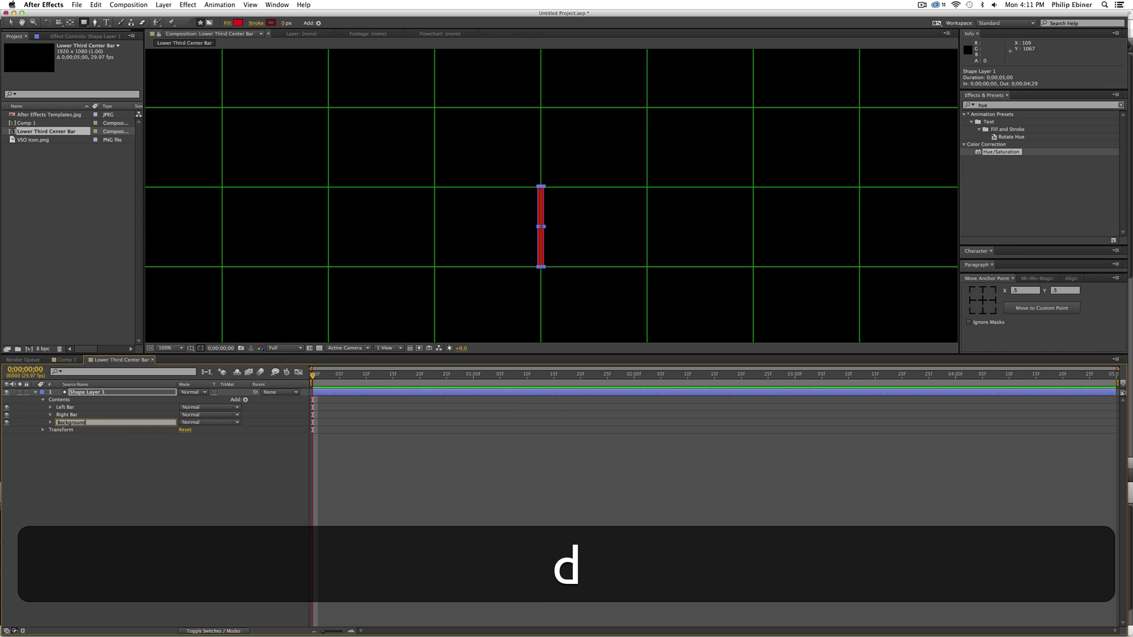
Step: Add a Position keyframe to both Left Bar and Right Bar and place the two keyframes at 0;00;00;00
drag(318, 375, 366, 376)
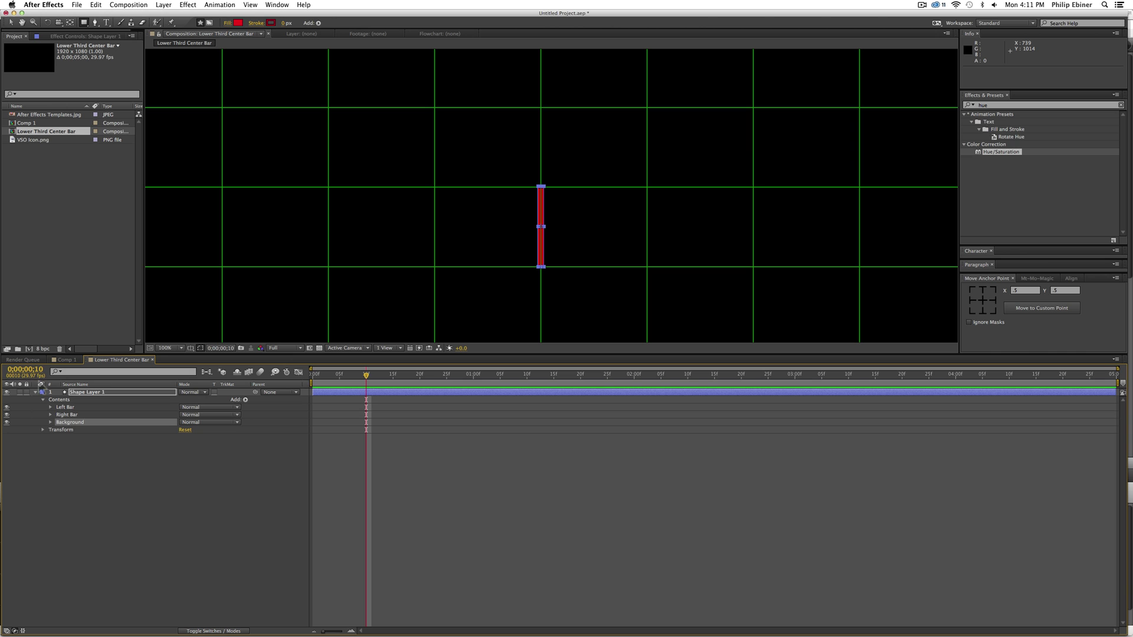
click(51, 415)
click(51, 407)
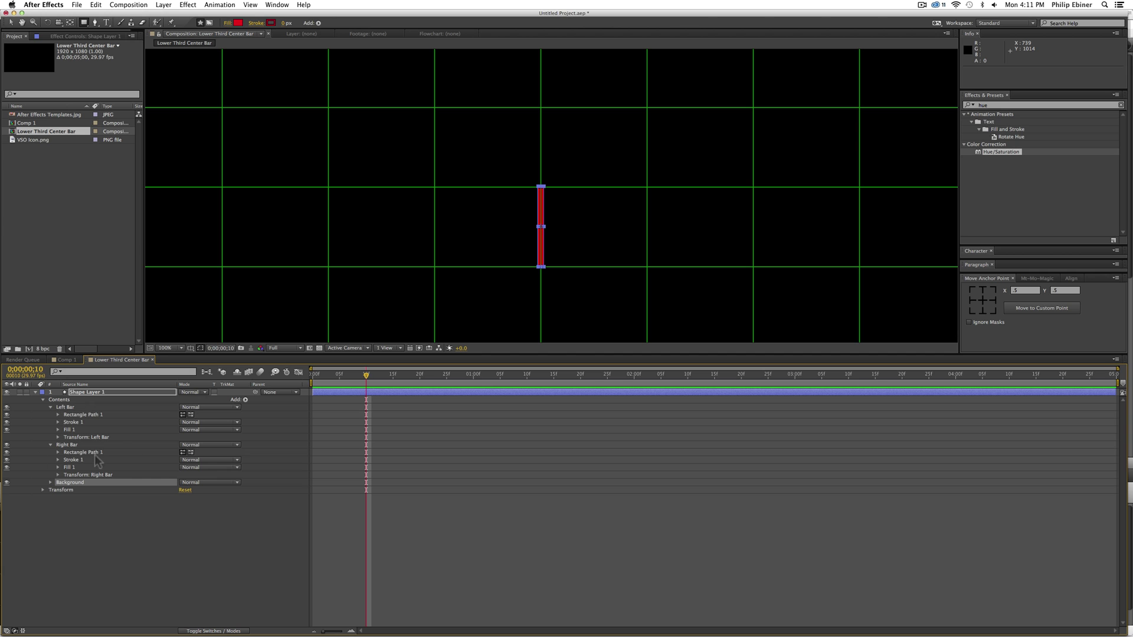
click(58, 438)
click(58, 527)
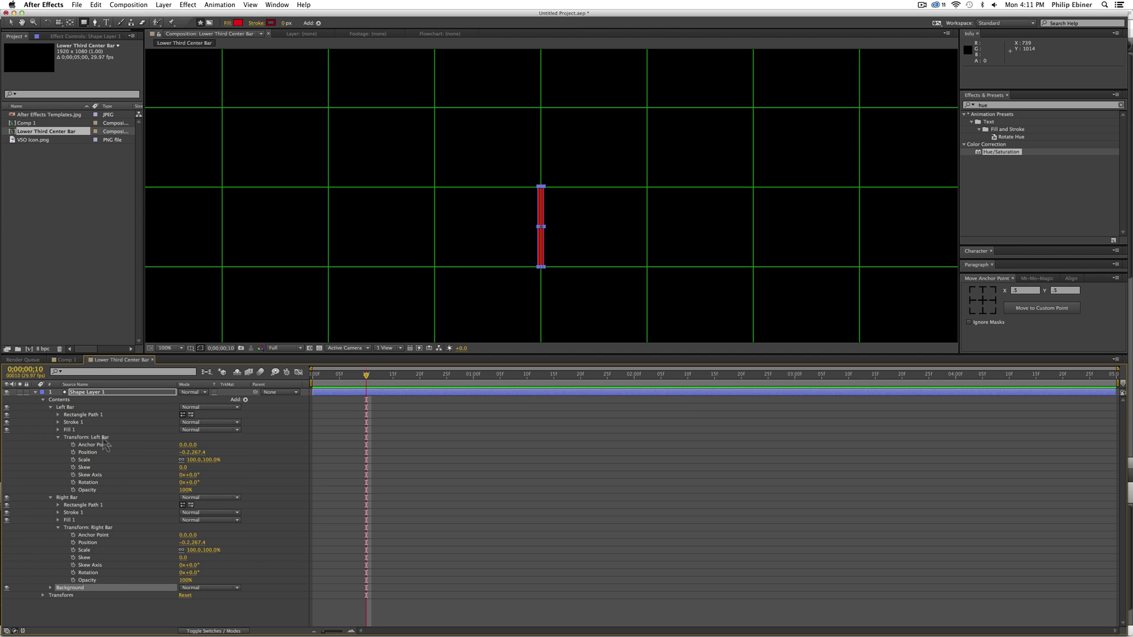
click(73, 452)
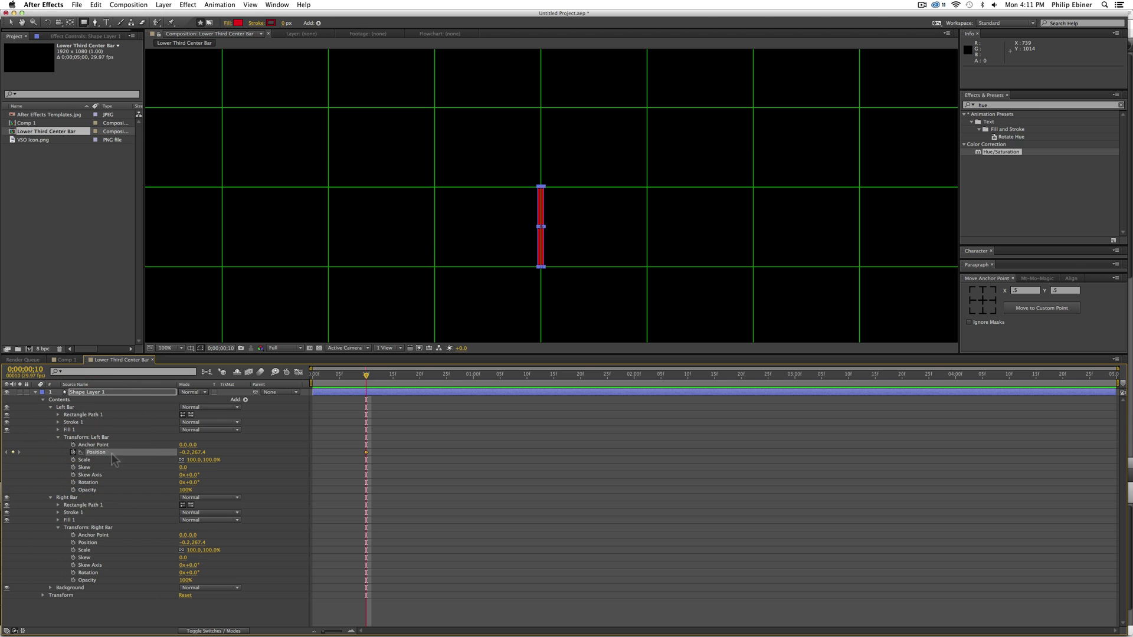
click(73, 453)
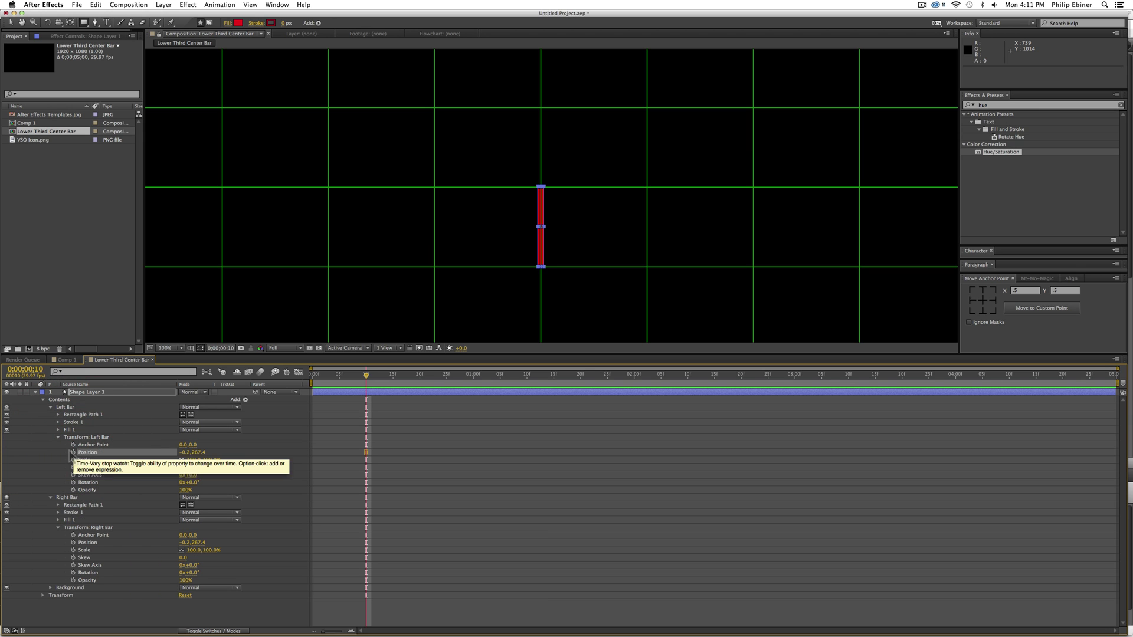
click(75, 453)
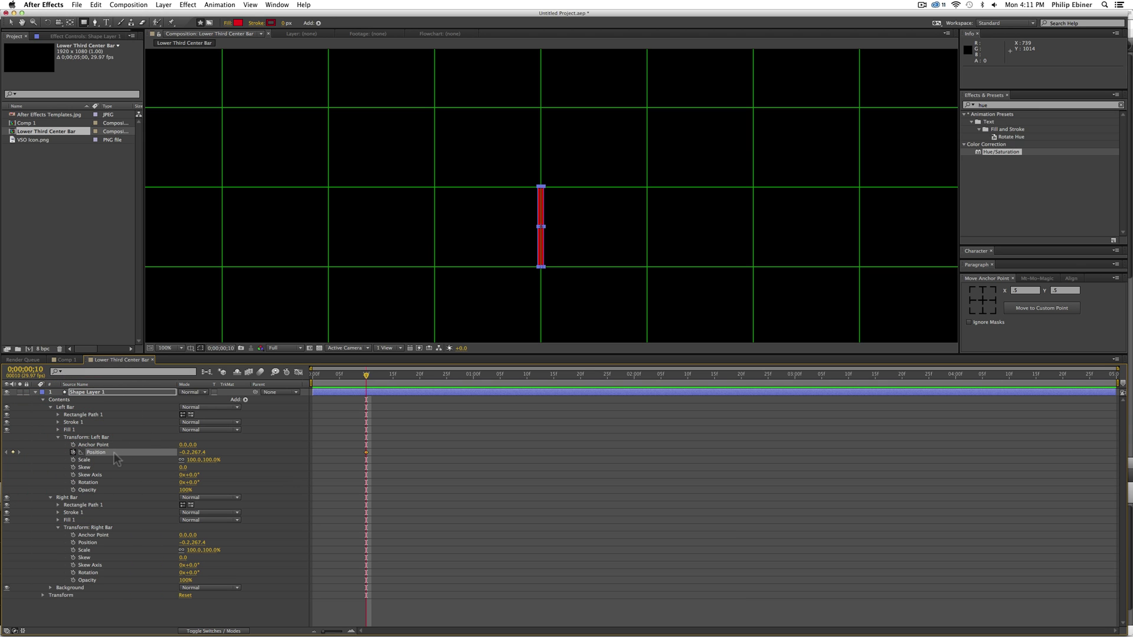
click(73, 543)
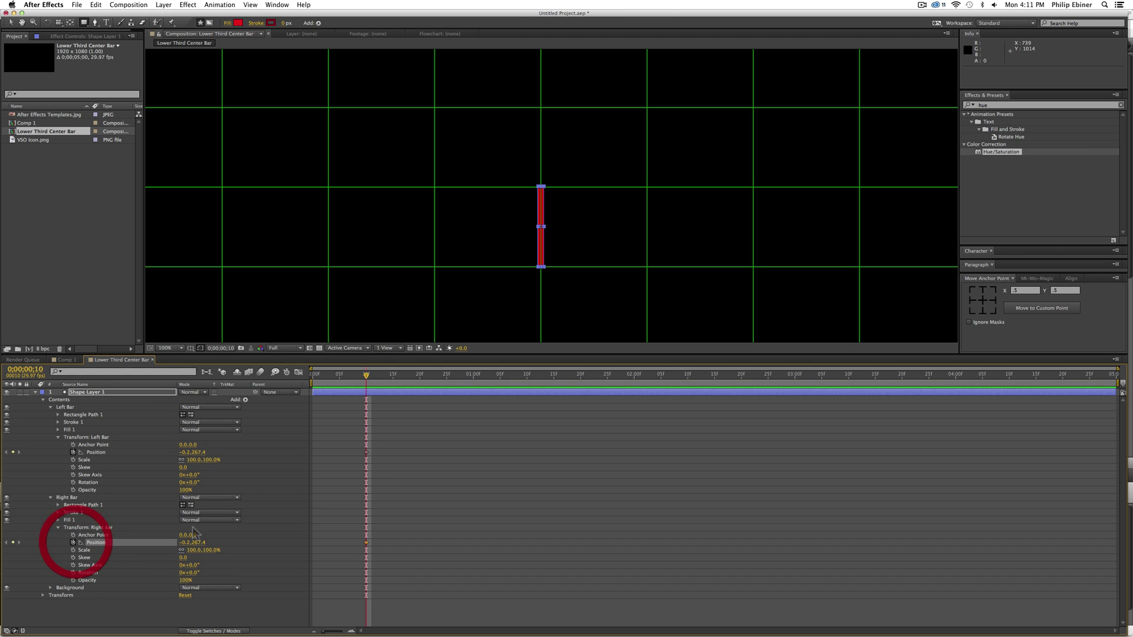
drag(366, 374, 312, 375)
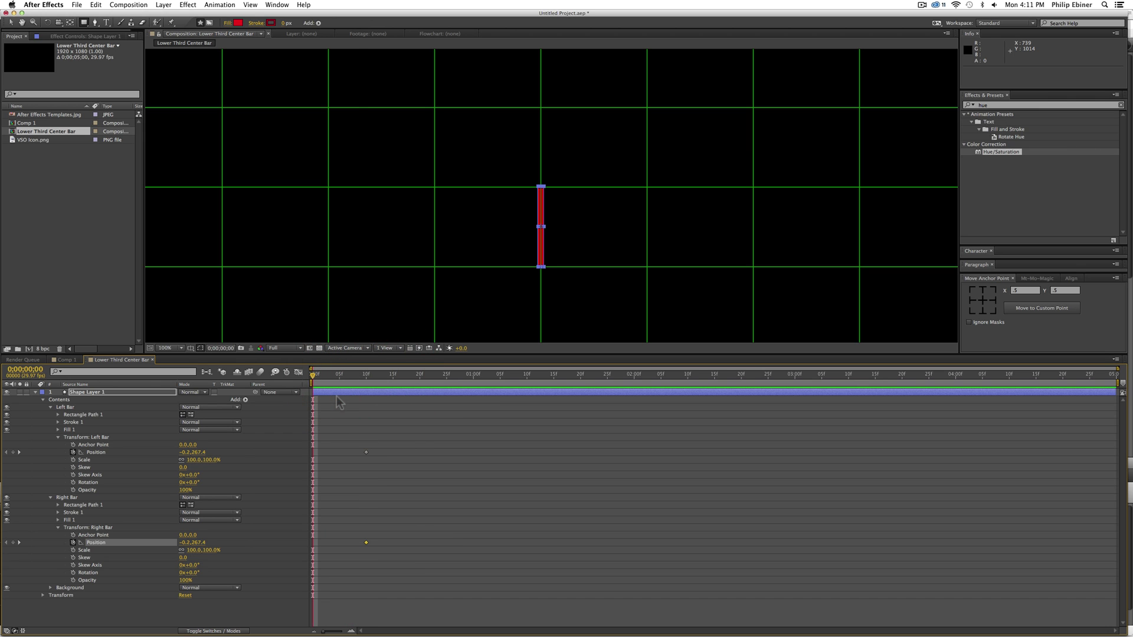
drag(378, 445, 313, 541)
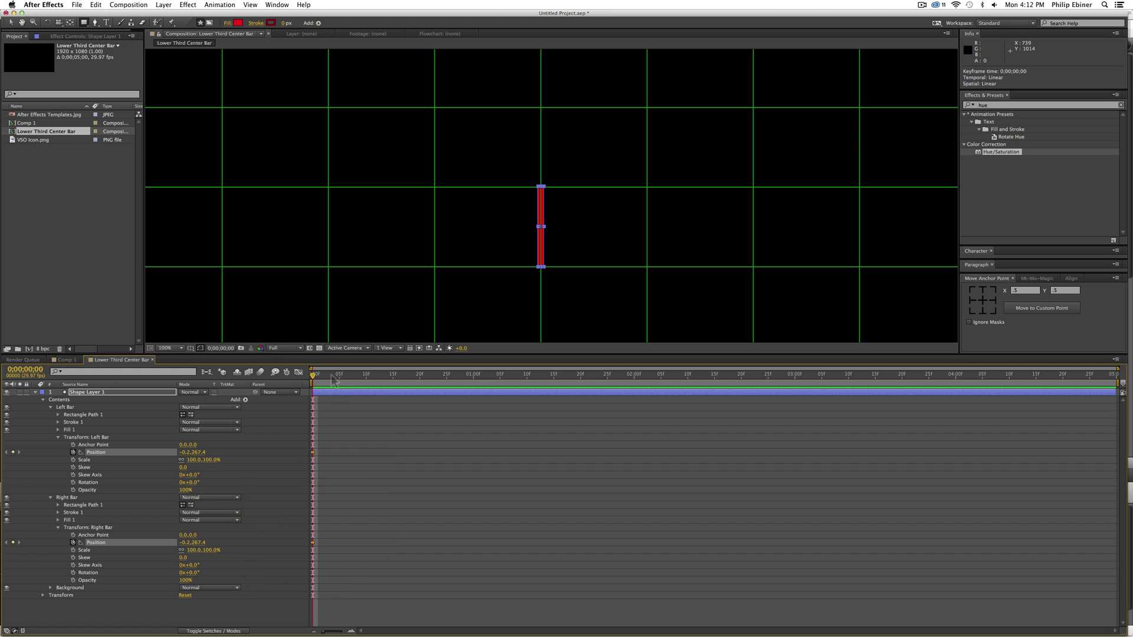
Step: At frame 10, spread the bars apart by setting Position X to -719.2 for Left Bar and 721.8 for Right Bar
drag(316, 375, 367, 373)
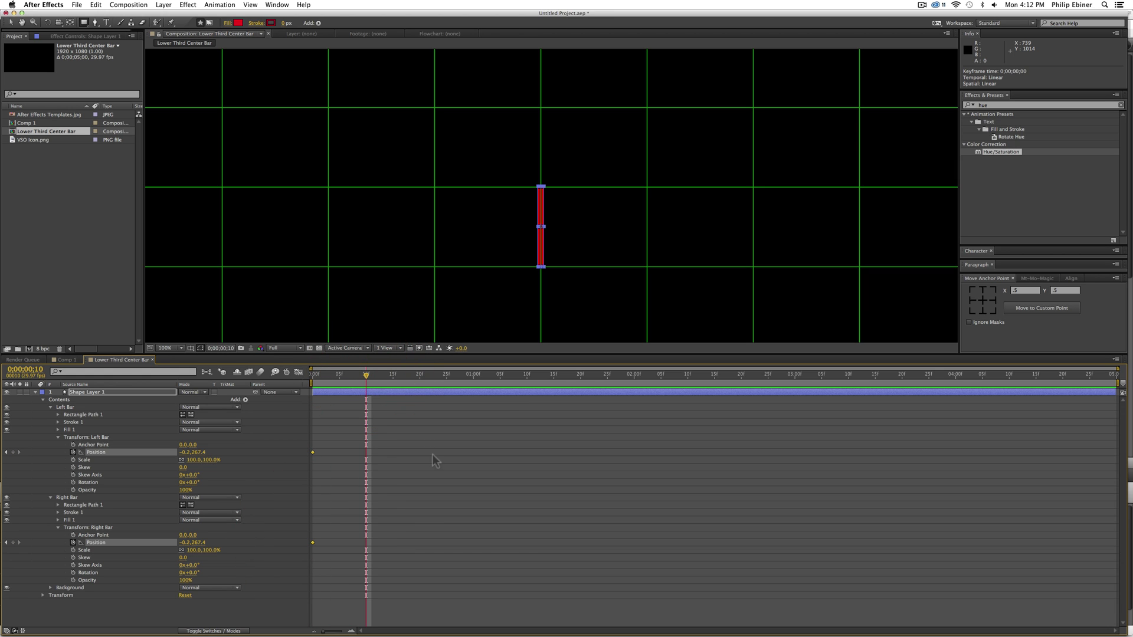
click(427, 427)
click(186, 452)
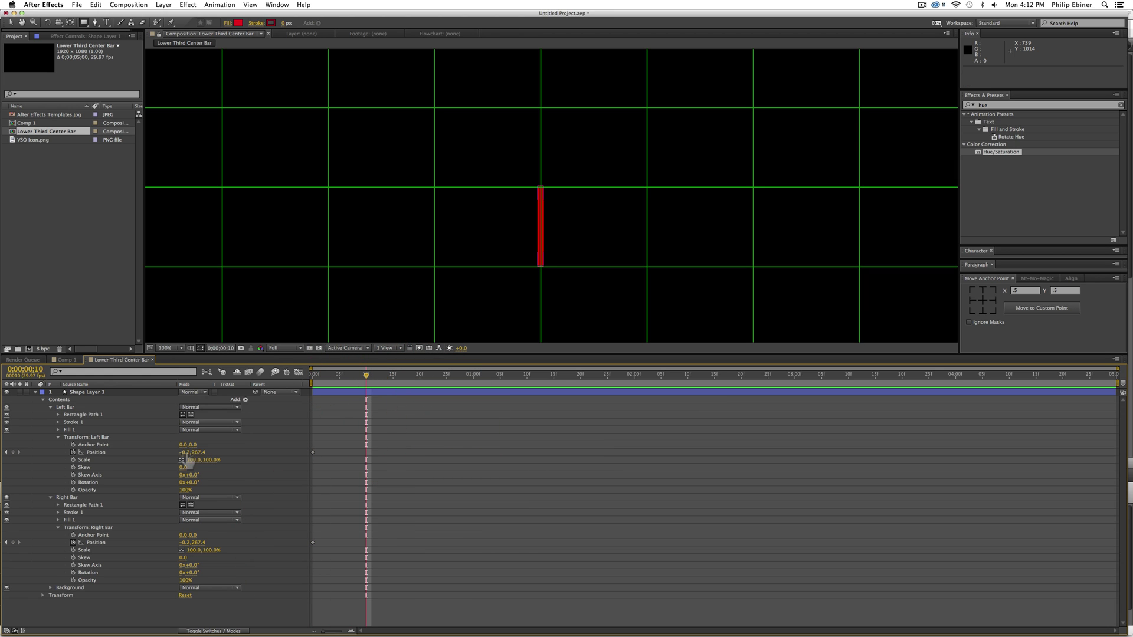
drag(187, 453, 9, 455)
drag(187, 455, 60, 451)
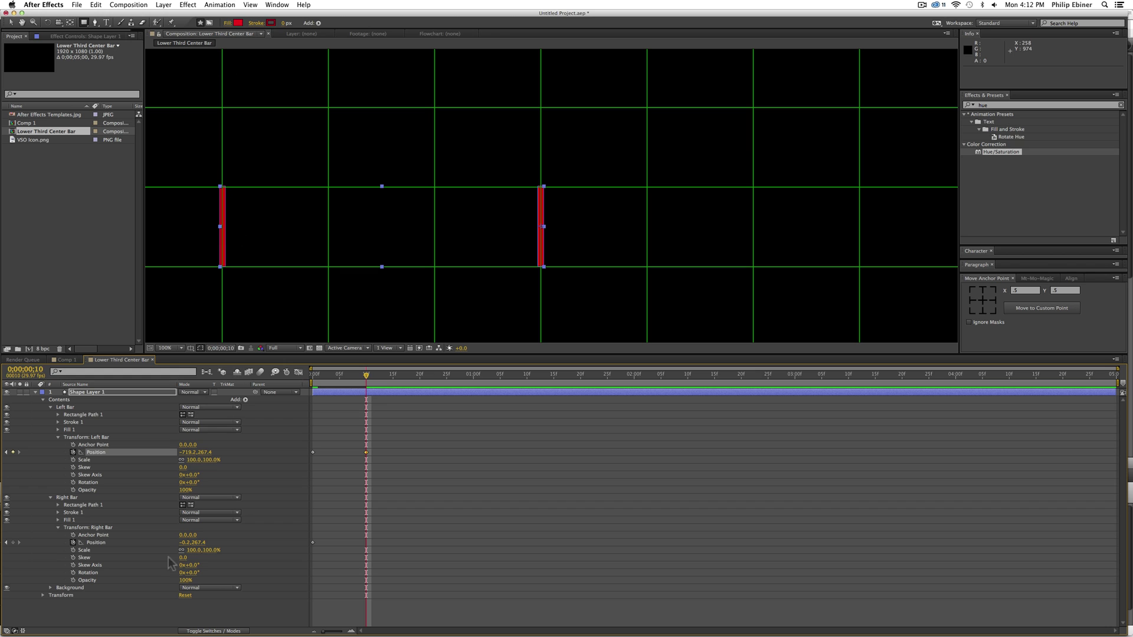
drag(186, 543, 375, 535)
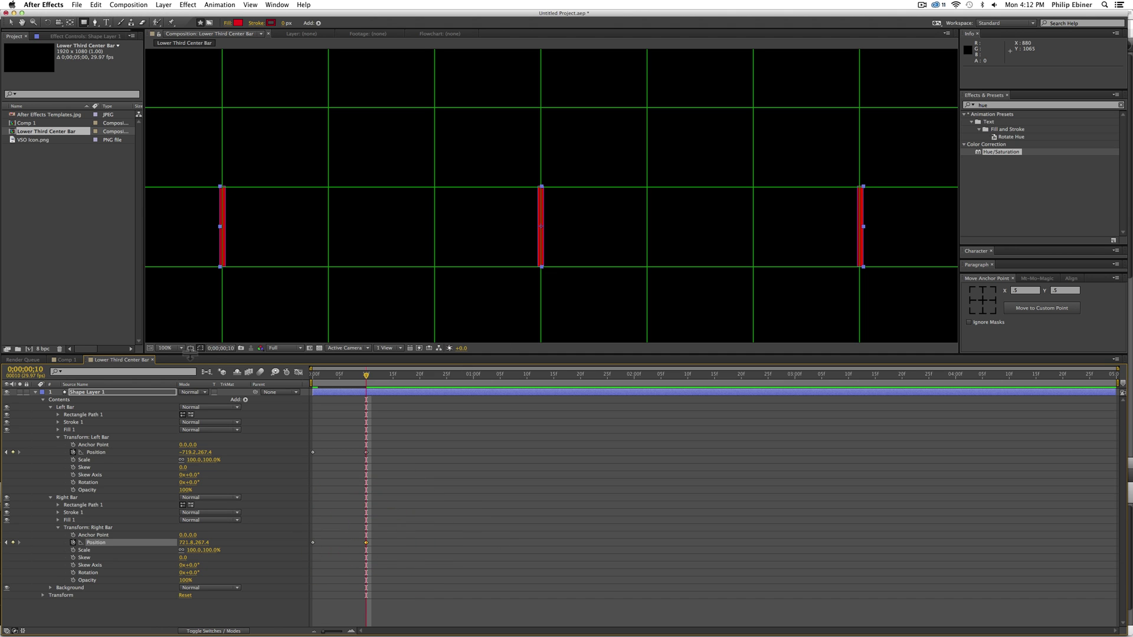
Step: Bring the bars one grid column inward at frame 10, with Position X -480.2 for Left Bar and 479.8 for Right Bar
click(175, 349)
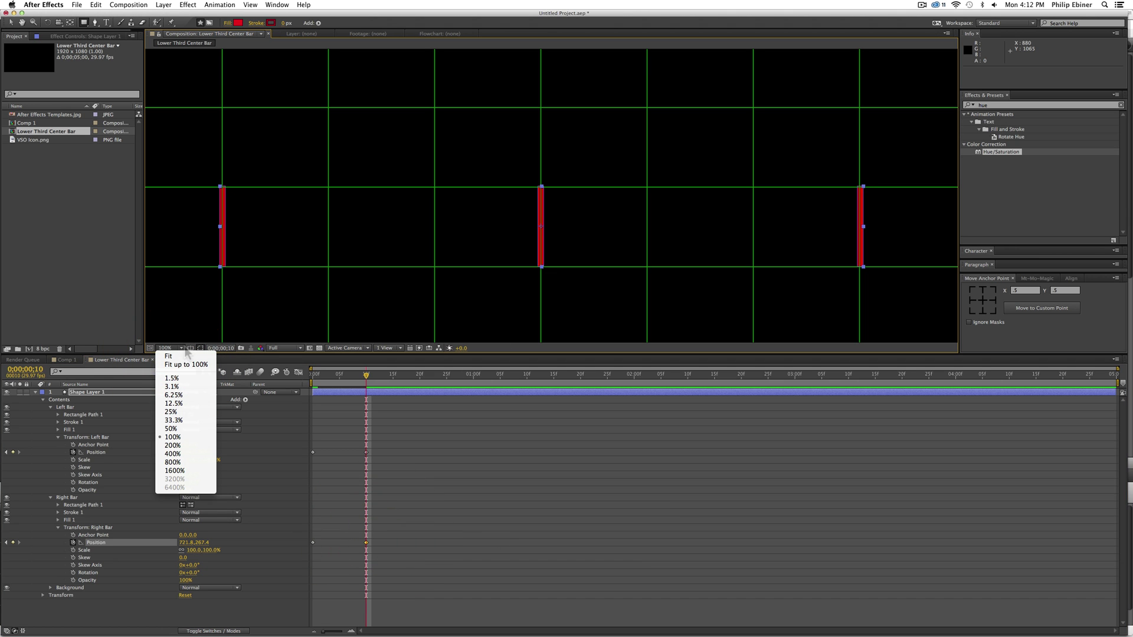
click(273, 248)
key(alt+z)
alt+click(329, 222)
key(alt+space)
drag(677, 204, 590, 217)
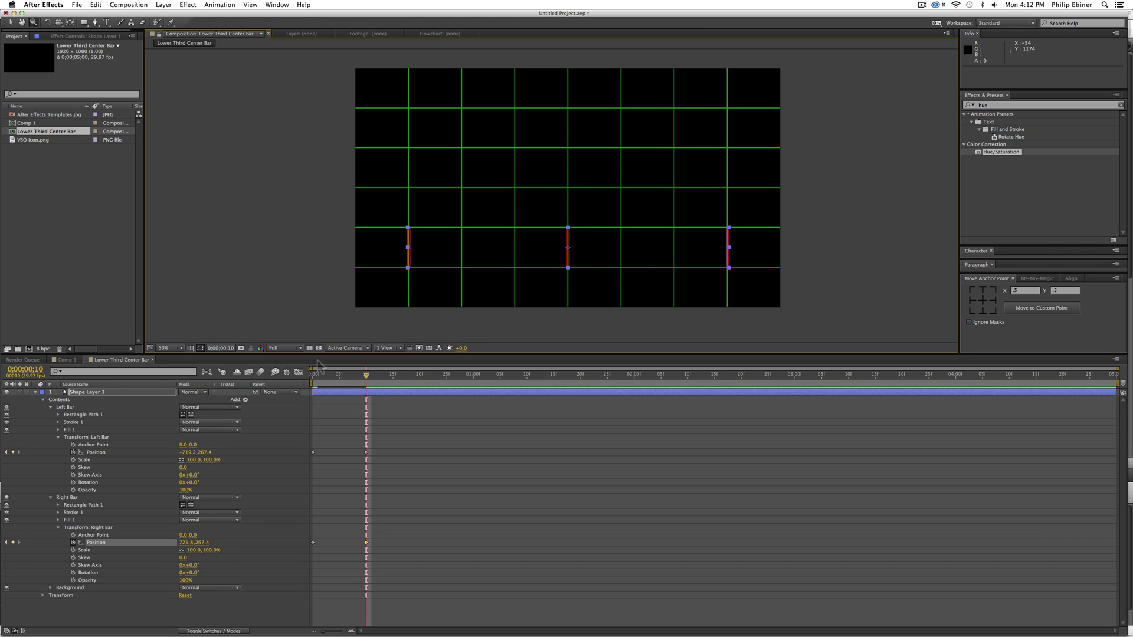
click(569, 220)
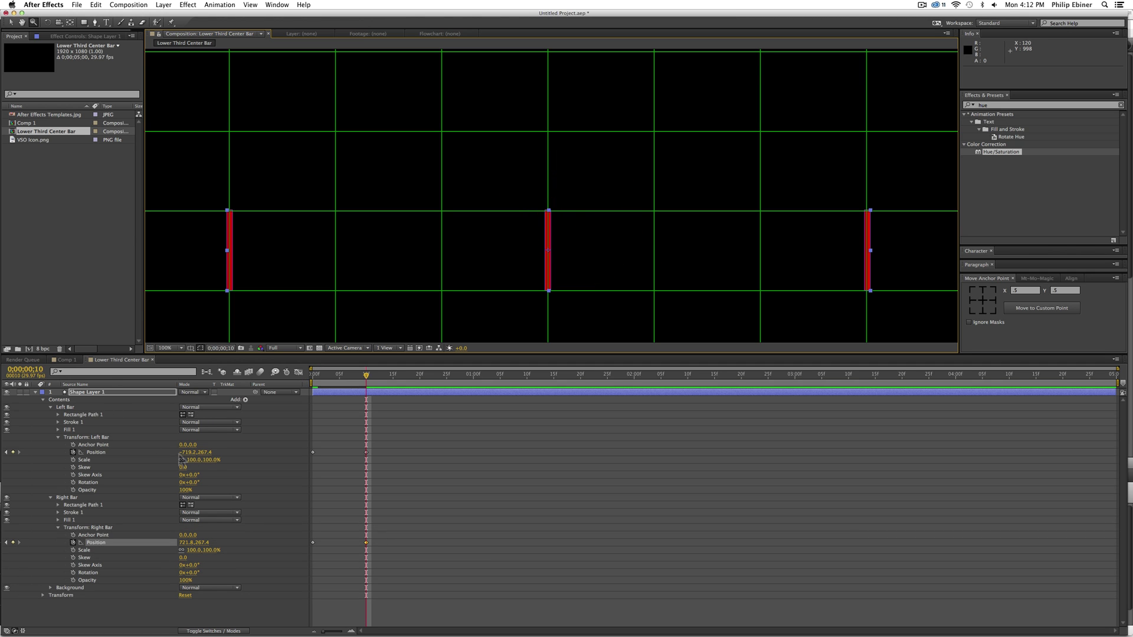
drag(183, 453, 285, 447)
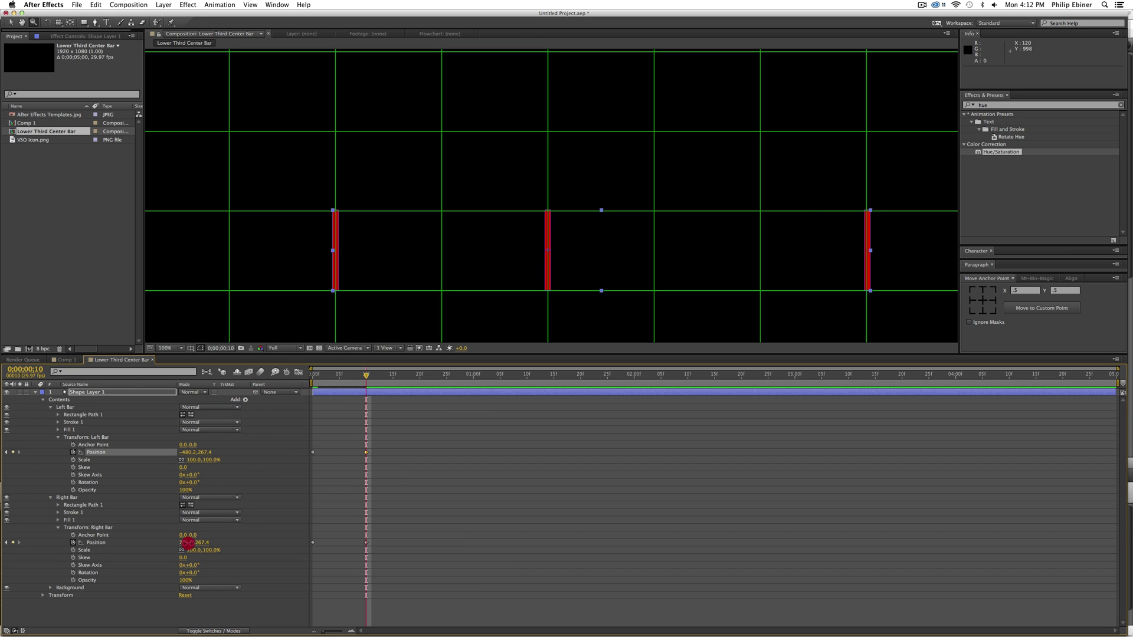
drag(188, 543, 89, 550)
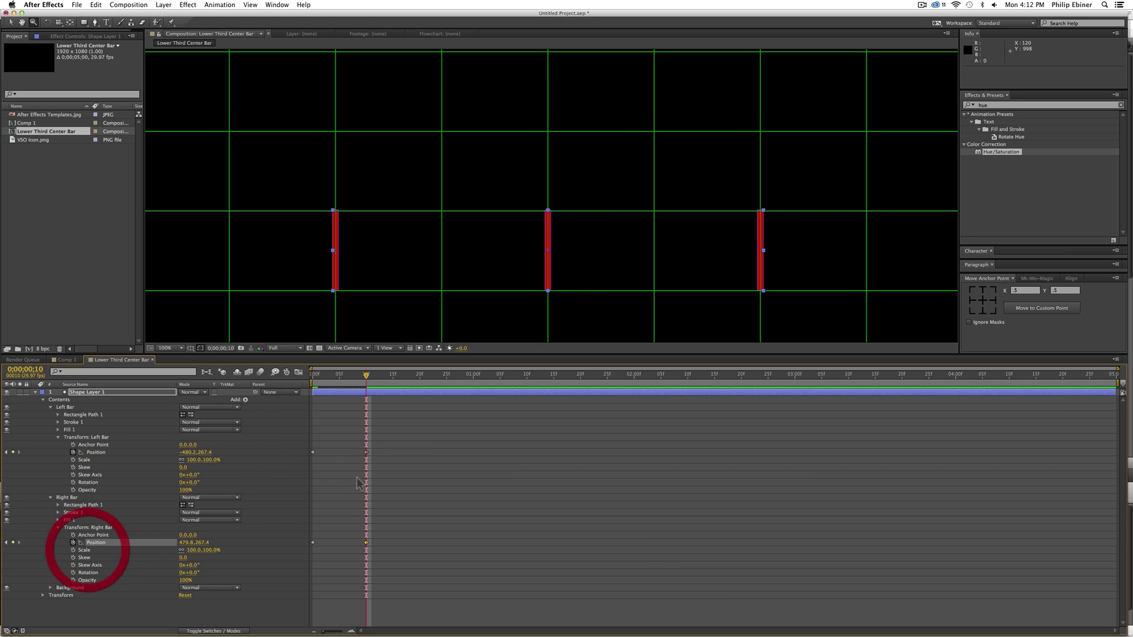
click(402, 436)
drag(370, 378, 367, 401)
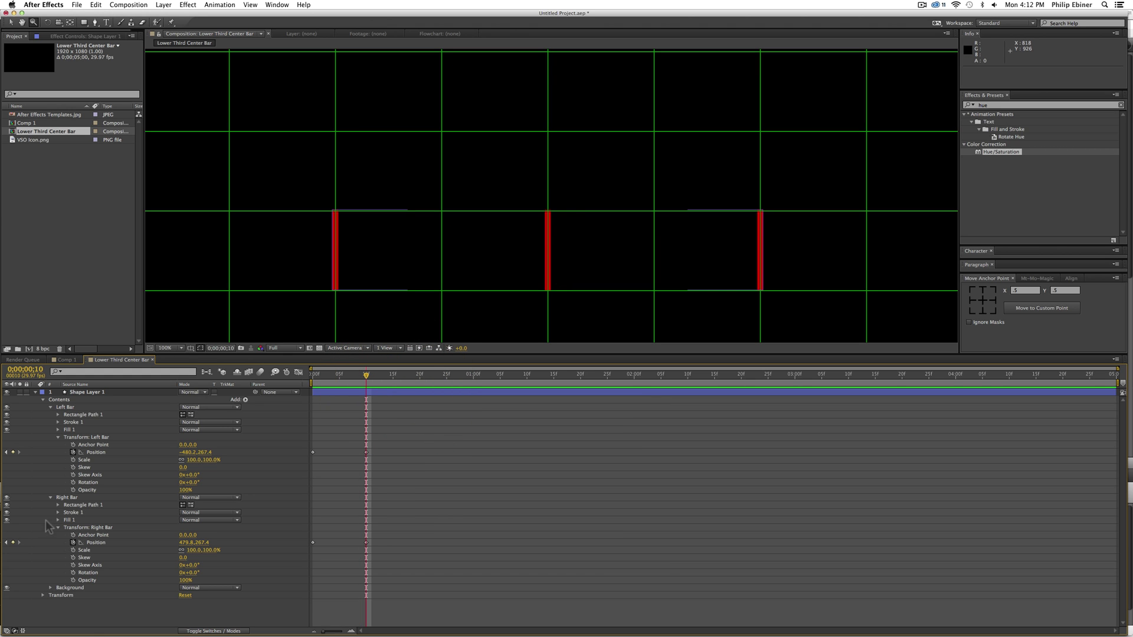
Step: Change the fill color of the Background rectangle to near-white FFF5F5
click(51, 498)
click(51, 407)
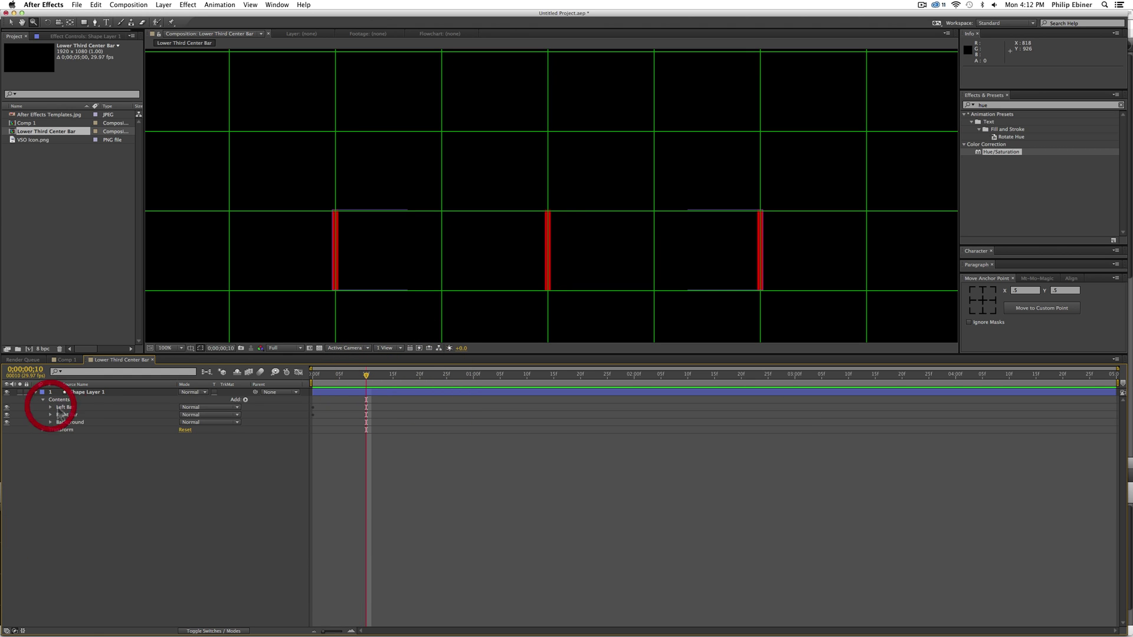
click(51, 422)
click(70, 422)
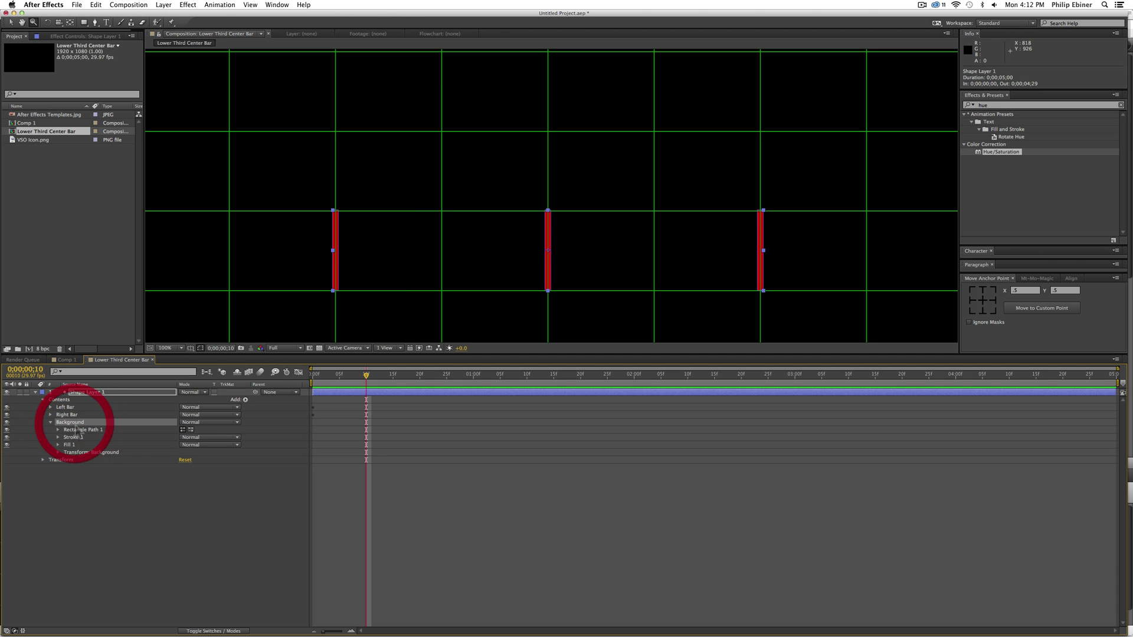
click(58, 445)
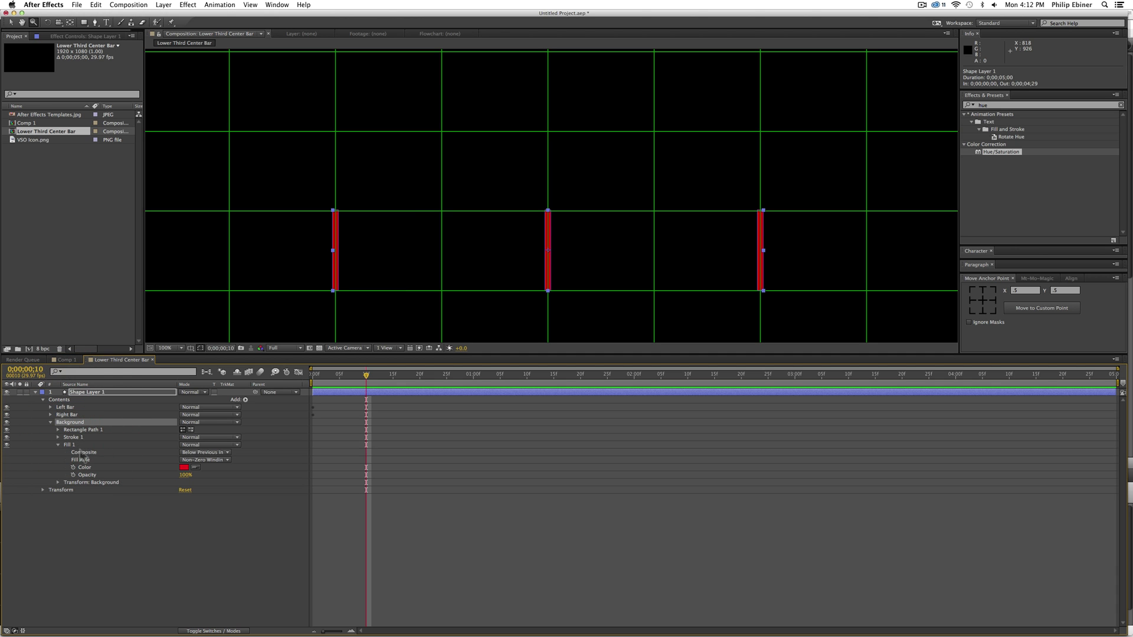
click(184, 467)
click(643, 197)
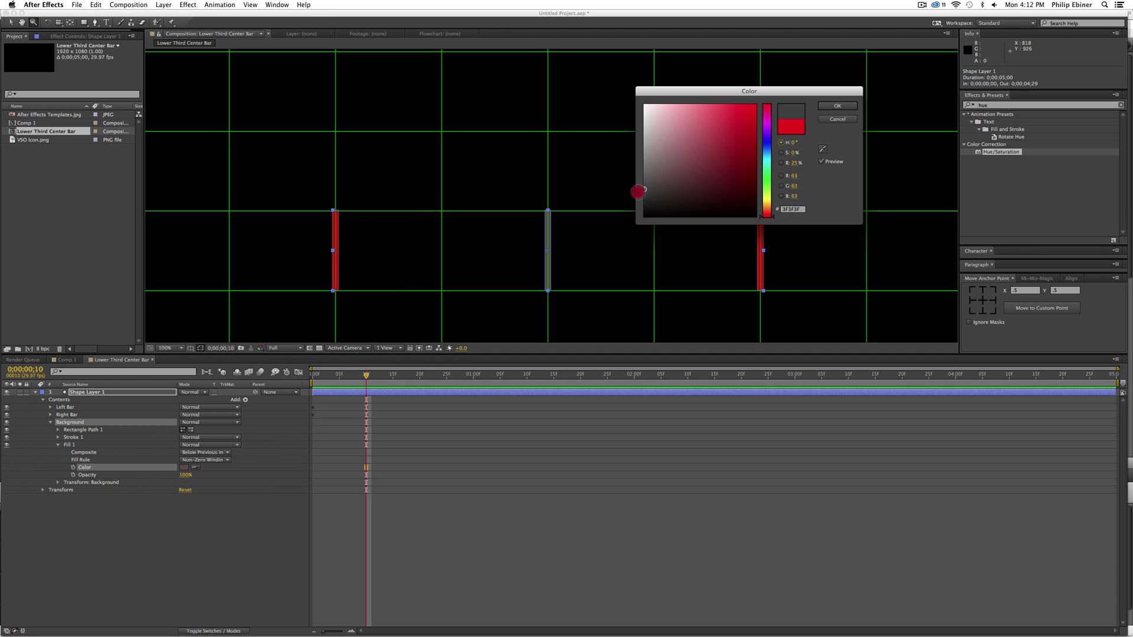
drag(644, 197, 650, 60)
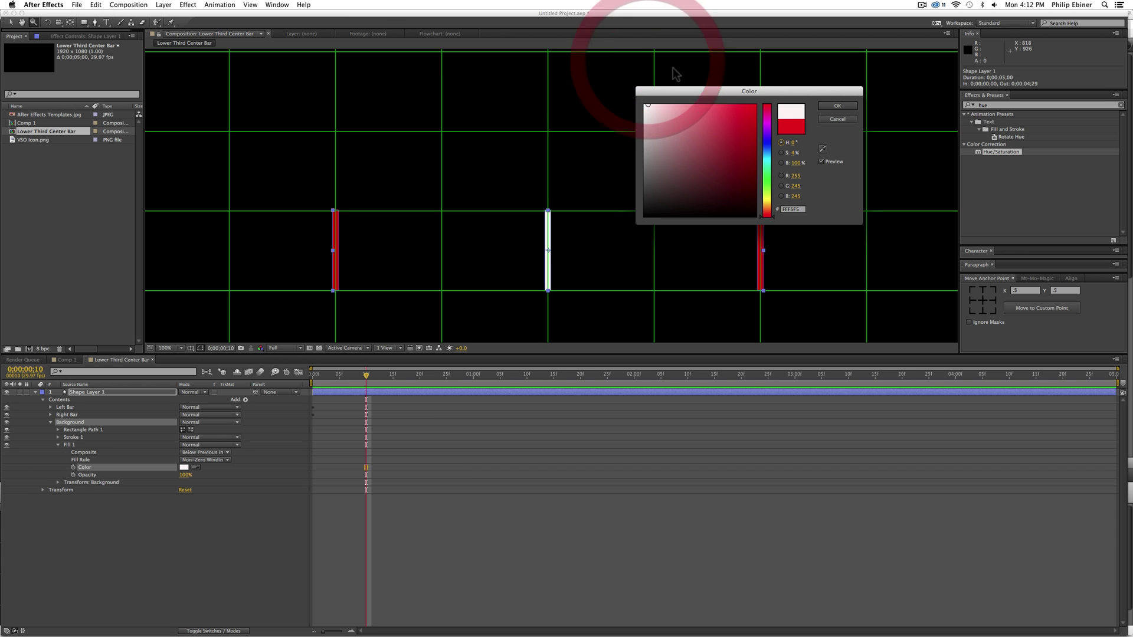
click(837, 105)
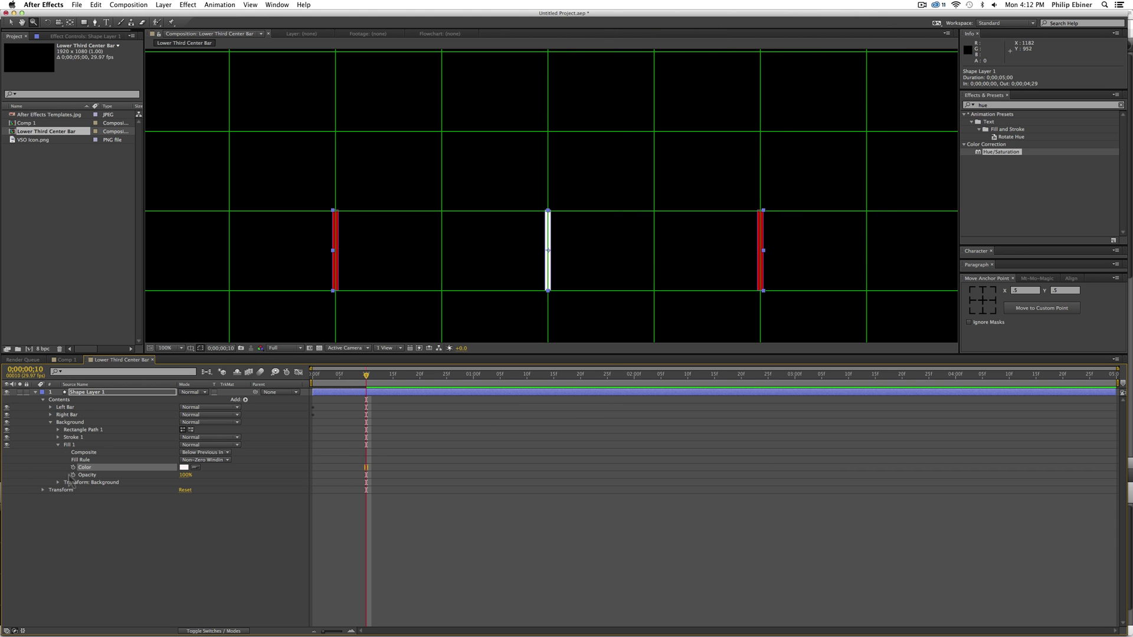
Step: Add a Scale keyframe of 100% to the Background rectangle's transform at 0;00;00;00
click(59, 444)
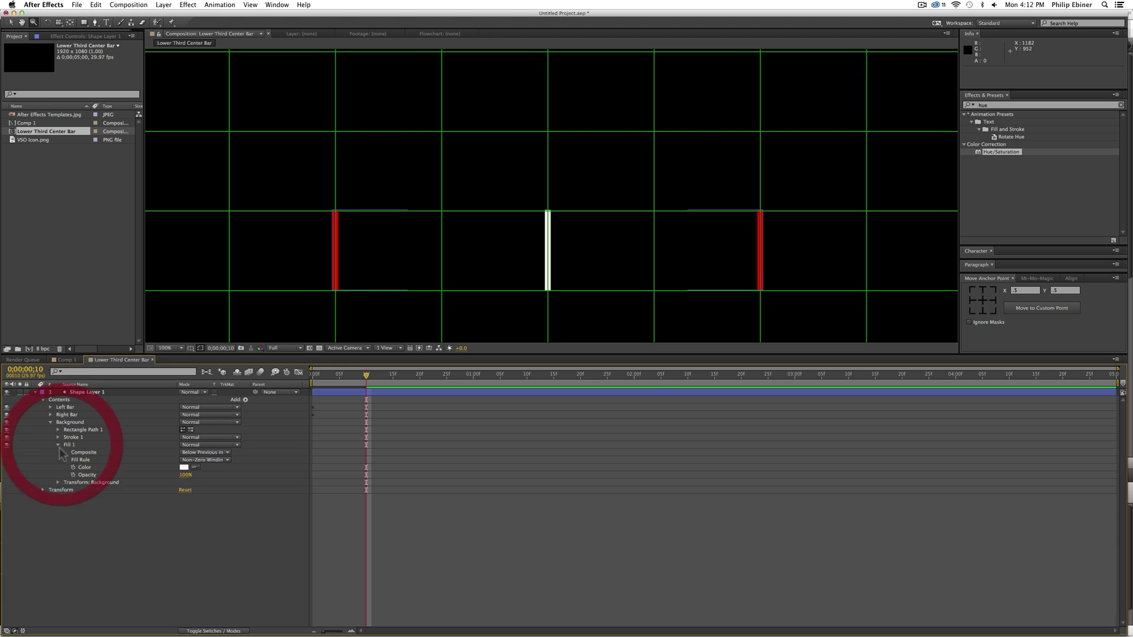
click(59, 447)
click(58, 453)
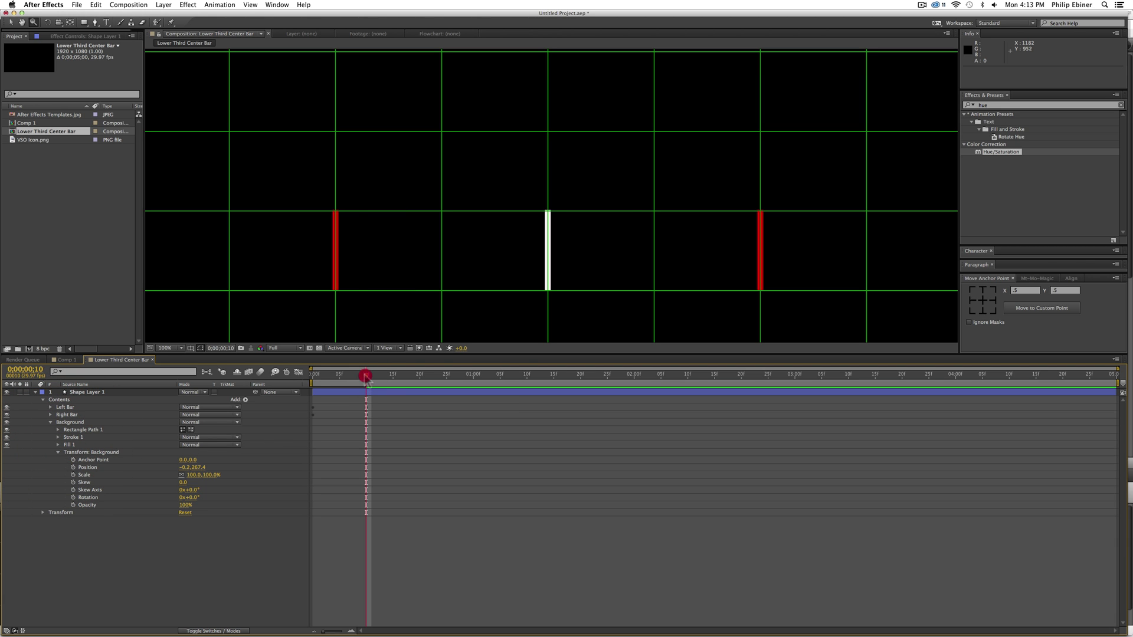
drag(366, 376, 282, 383)
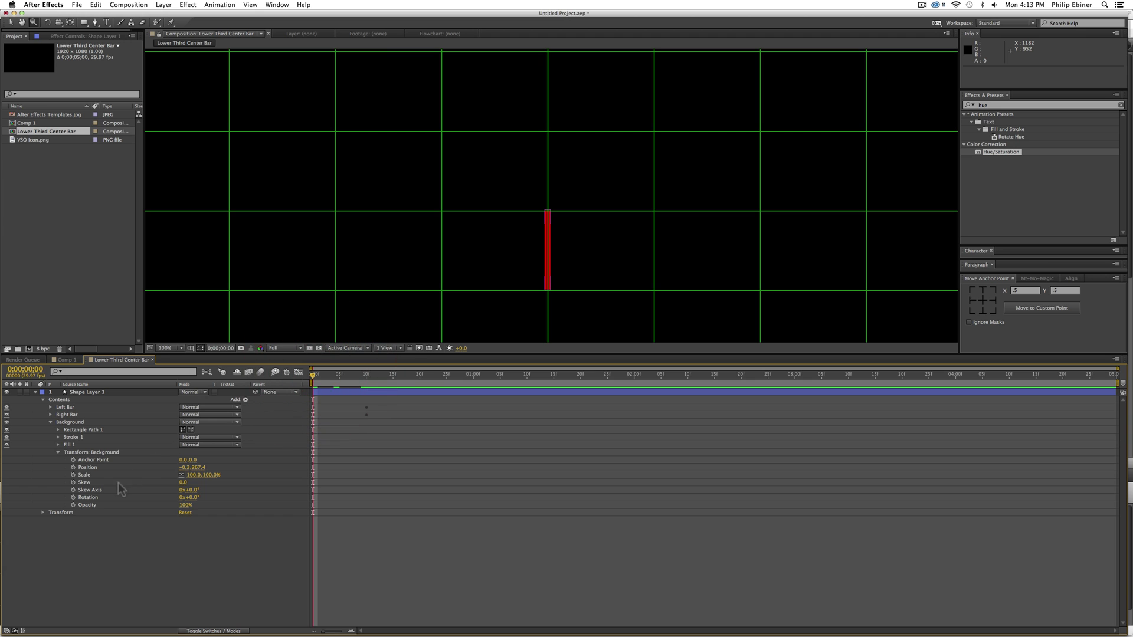
click(74, 475)
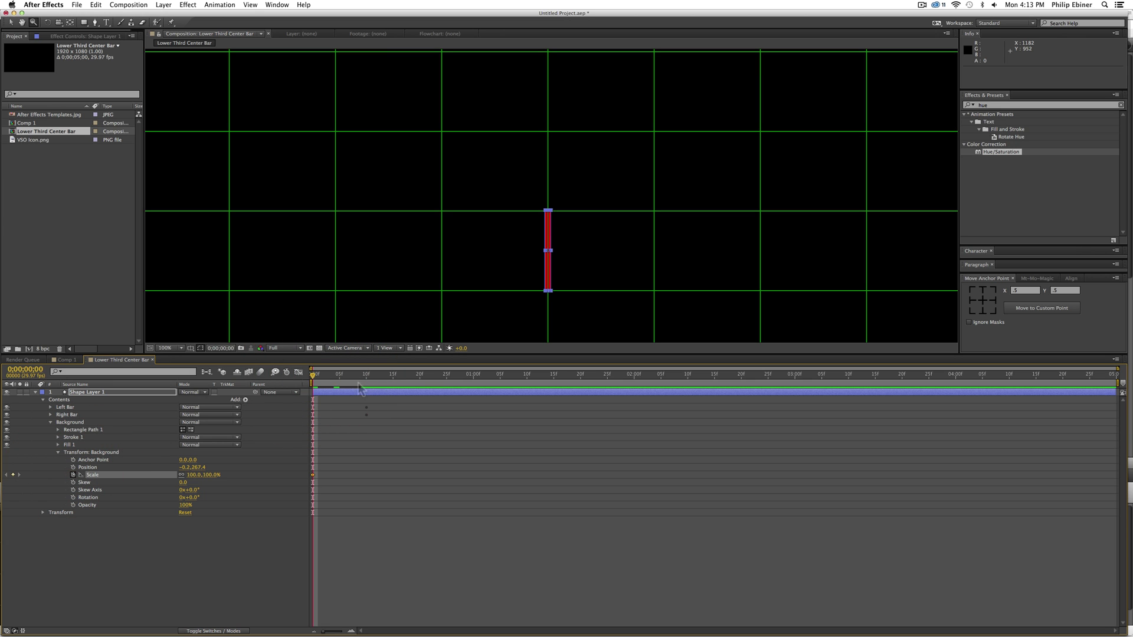
Step: Show only the keyframed properties of Shape Layer 1 and park the playhead at frame 10
drag(317, 380, 366, 376)
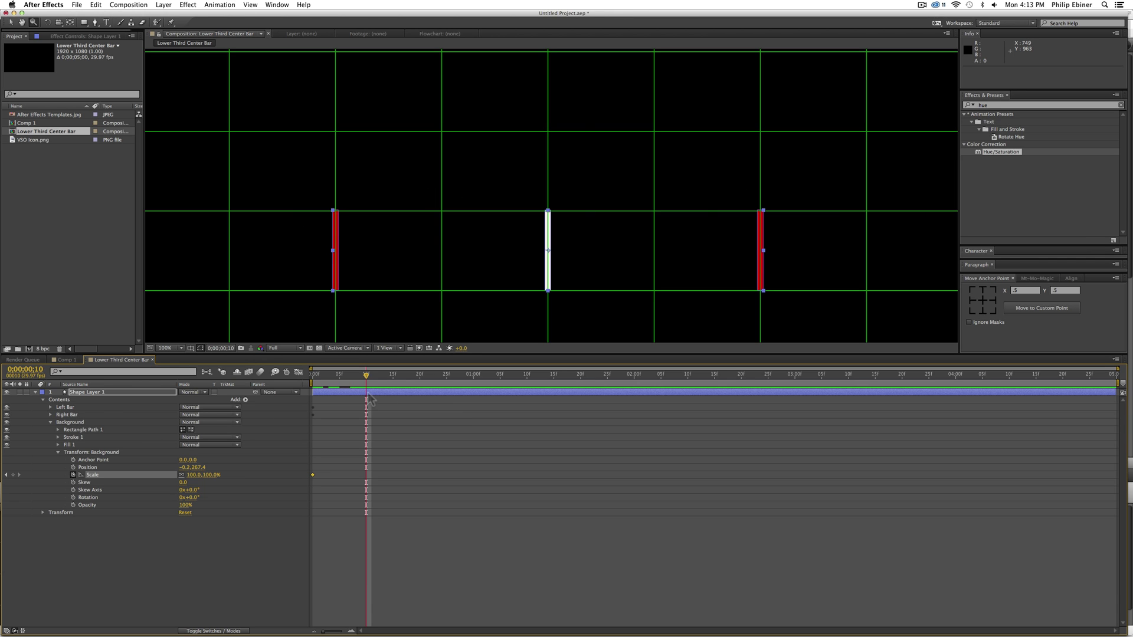
key(u)
click(425, 465)
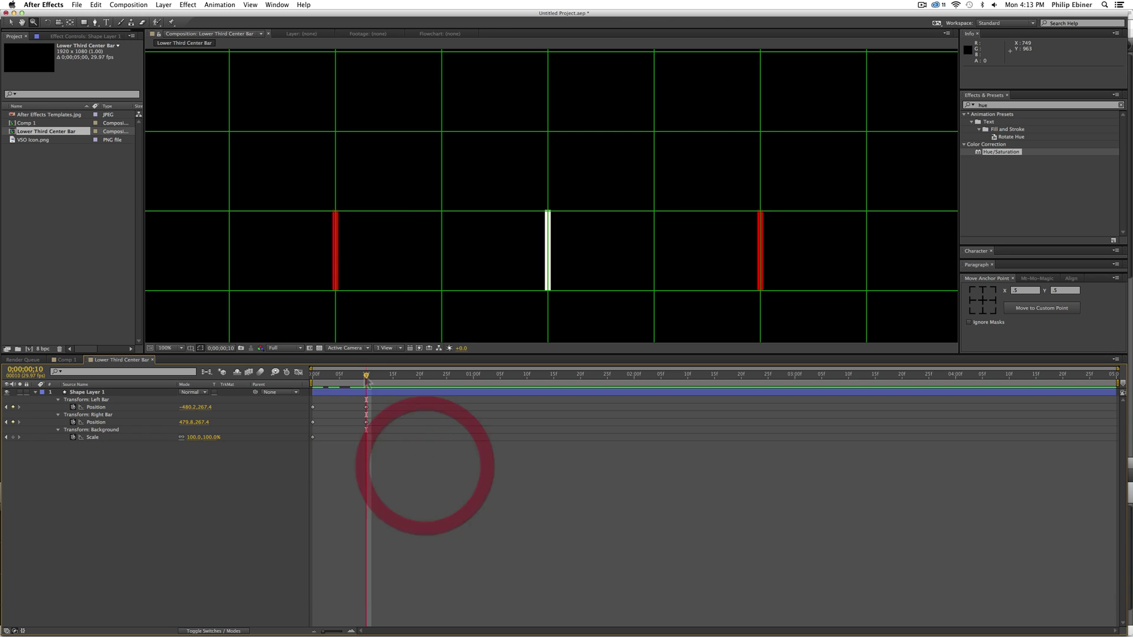
key(Home)
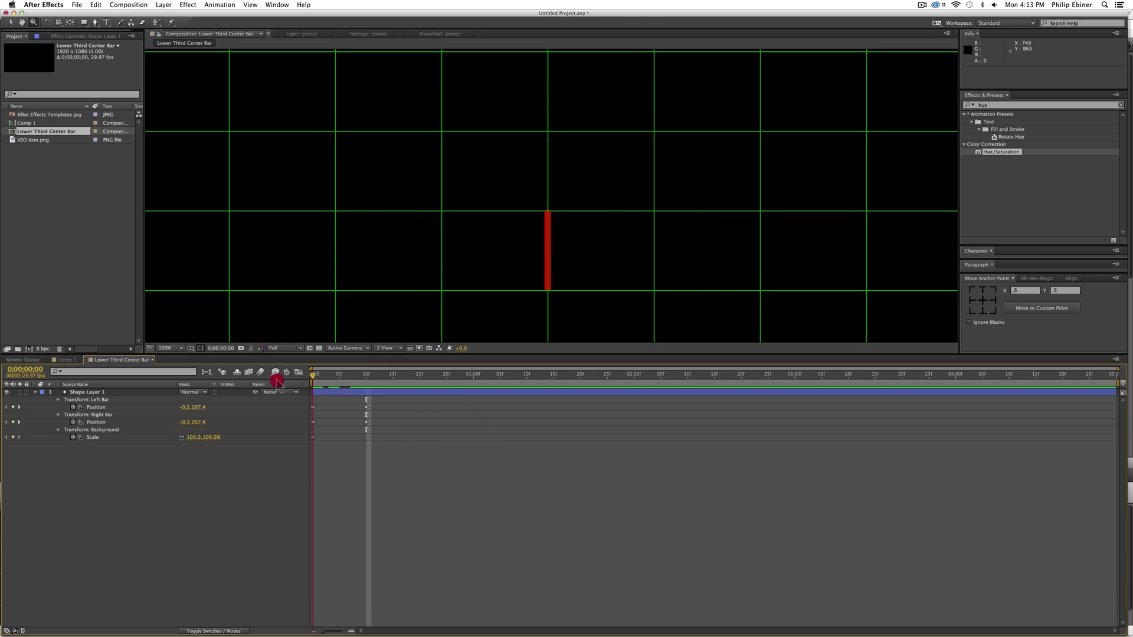
drag(313, 375, 362, 380)
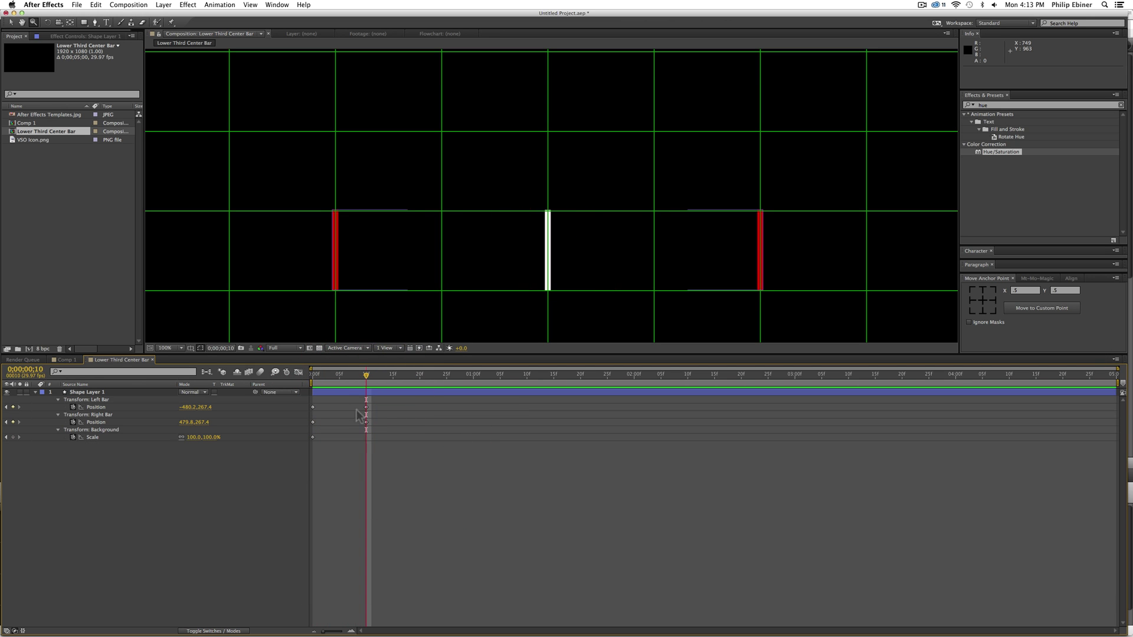
Step: Unlink the Background's Scale proportions and widen it to 7308% horizontally at frame 10, filling the space between the two red bars
click(182, 438)
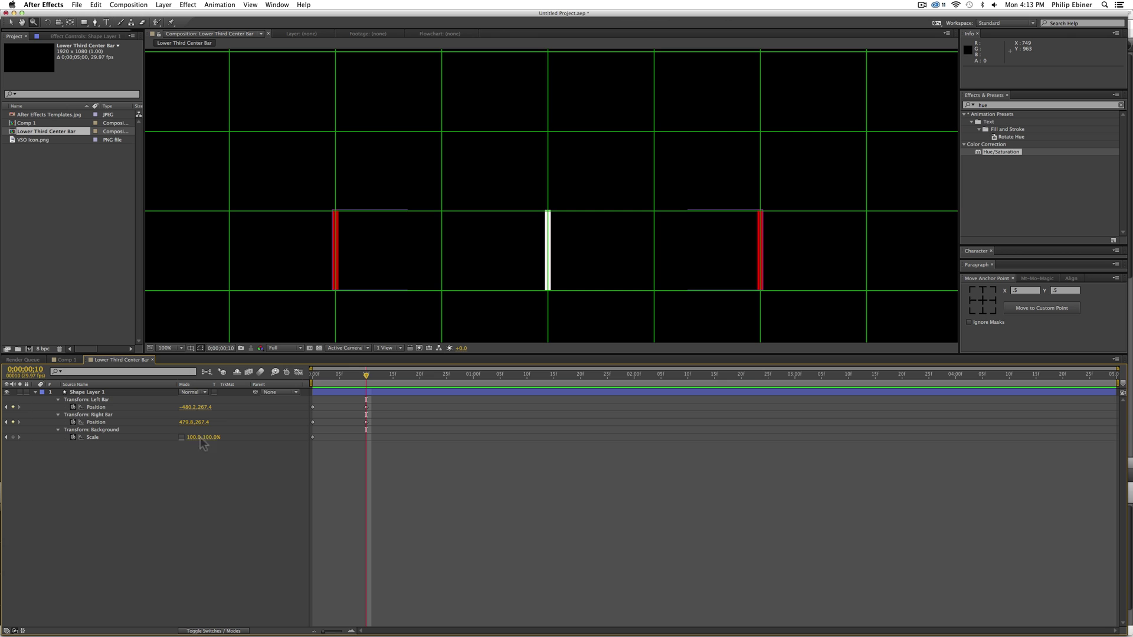
drag(201, 439, 1116, 455)
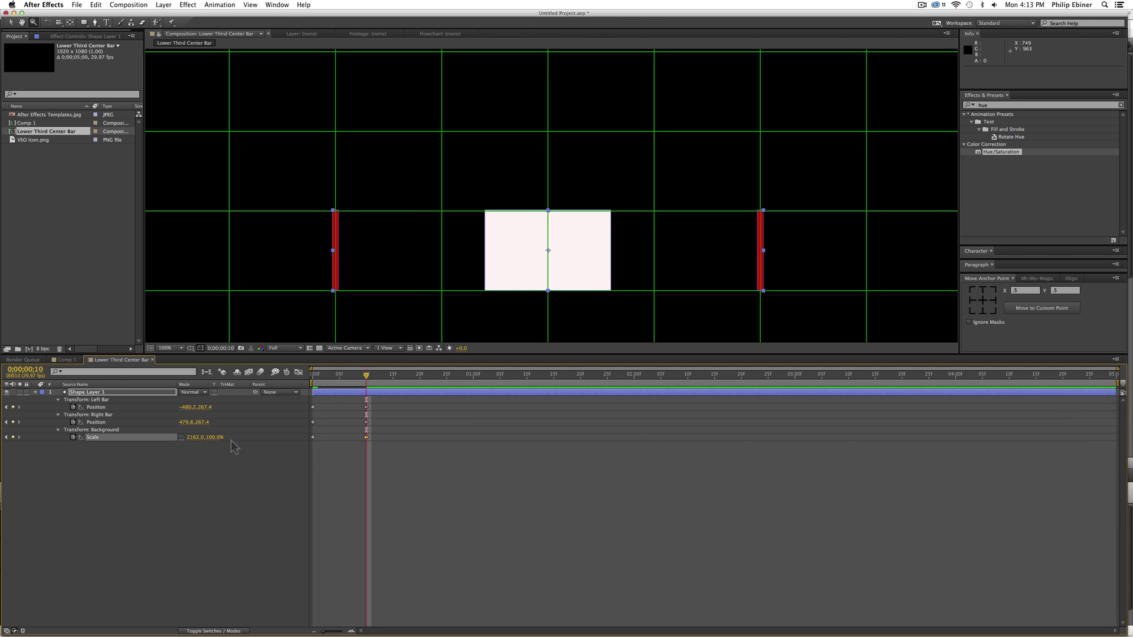
drag(208, 438, 1112, 434)
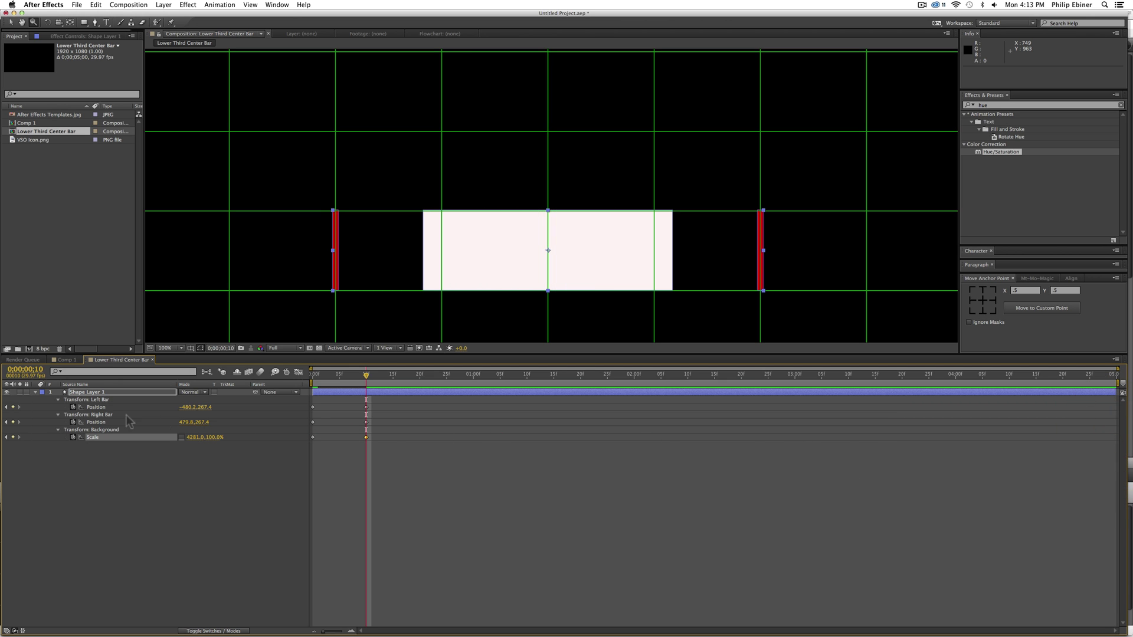
drag(187, 441, 347, 437)
Step: Apply Easy Ease to the bar Position and Background Scale keyframes at frame 10 and preview the animation
drag(407, 473, 362, 407)
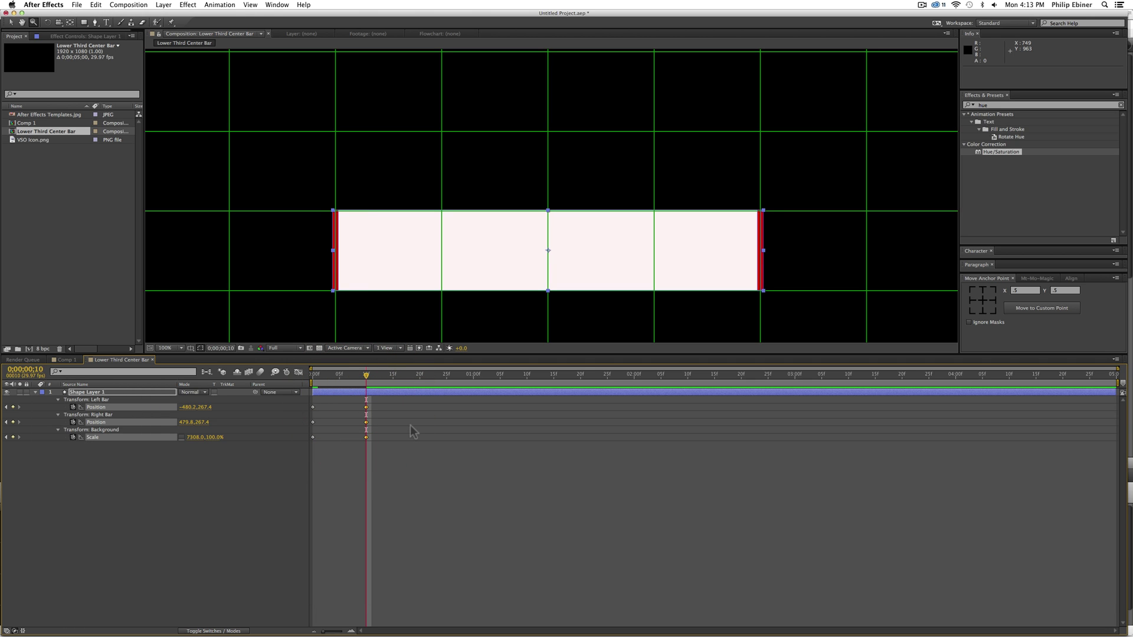
key(F9)
key(KP_0)
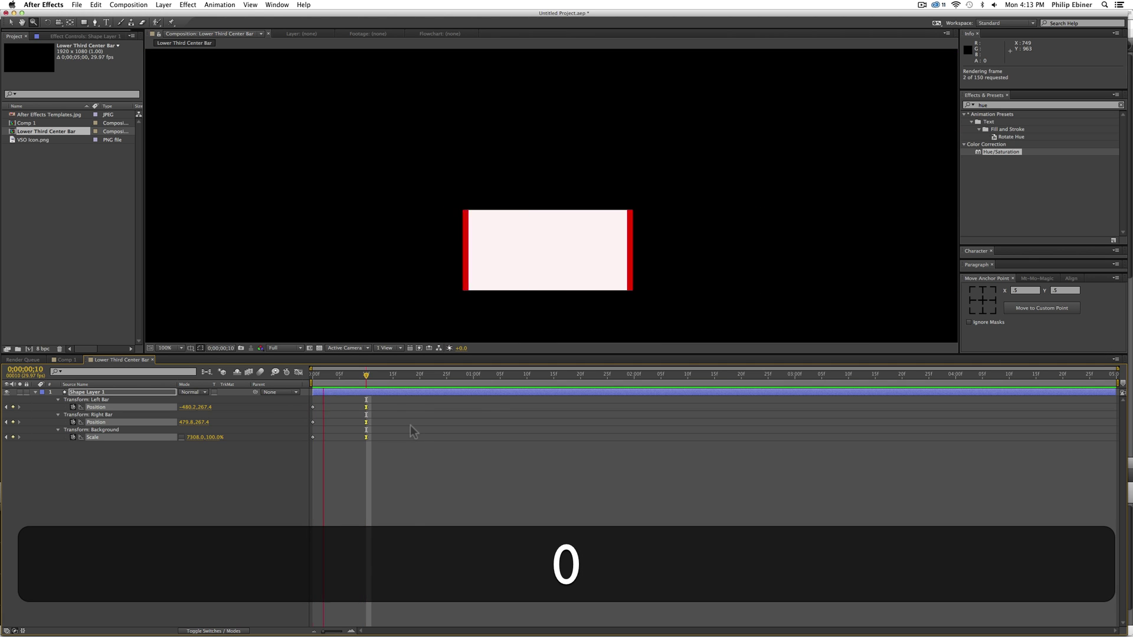
key(space)
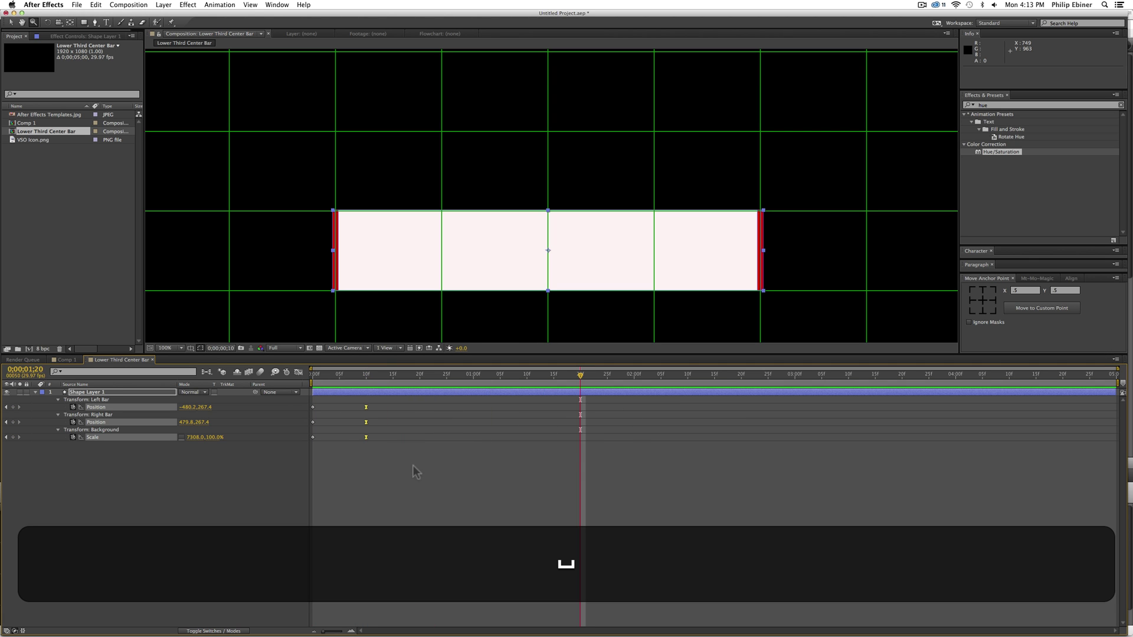
key(KP_0)
key(space)
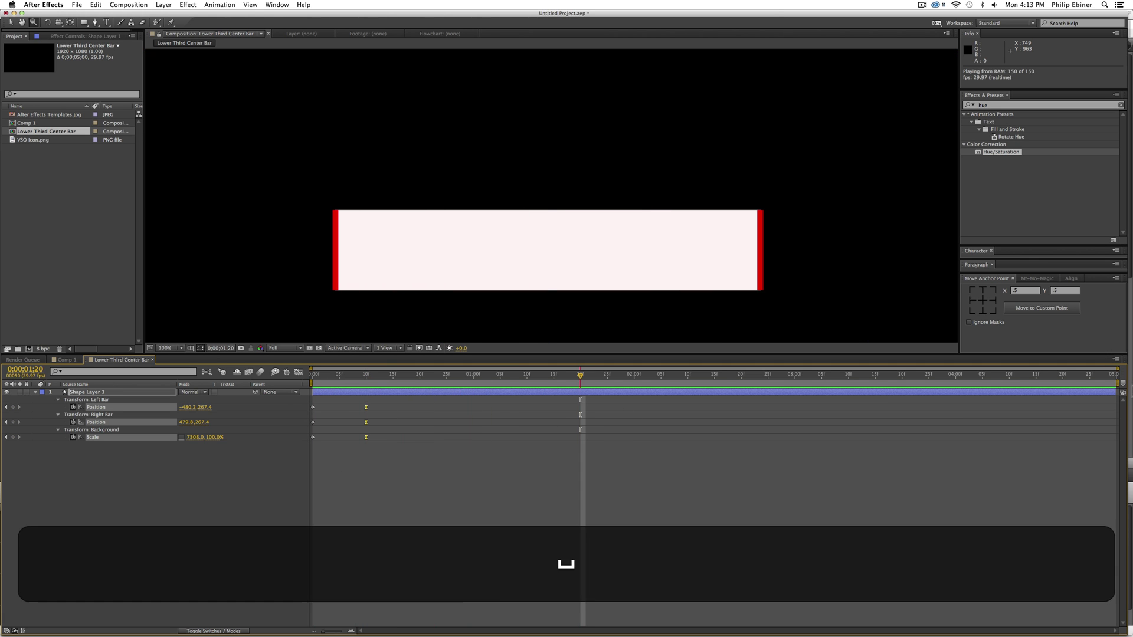
Step: Shorten the work area to end at 0;00;00;23 and preview it, then return the playhead to frame 10
drag(1117, 387, 443, 389)
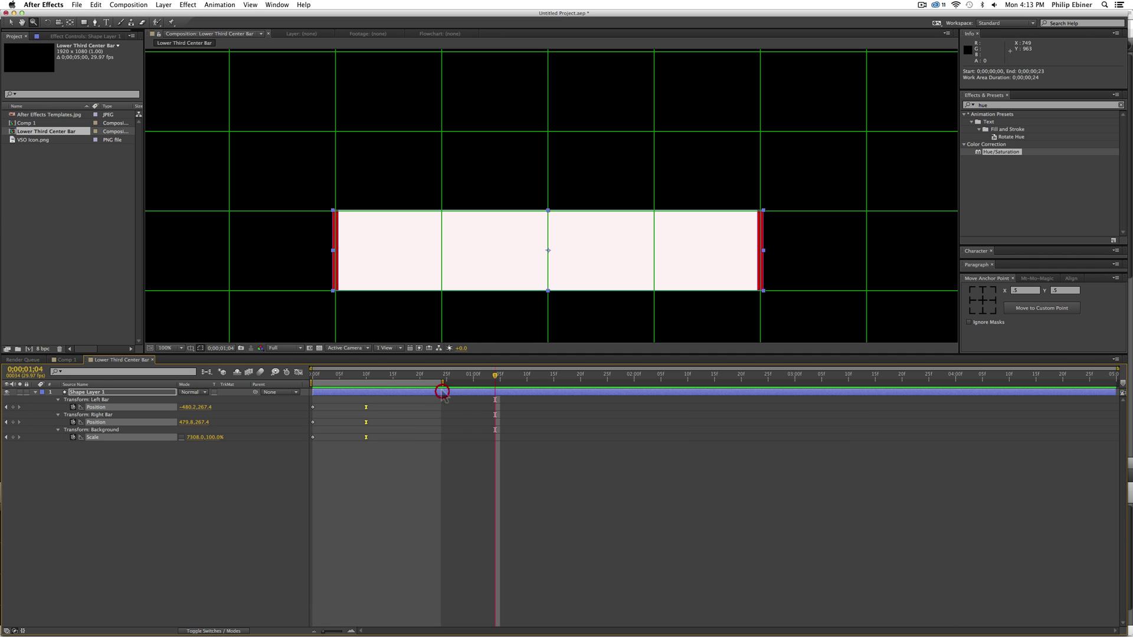
key(KP_0)
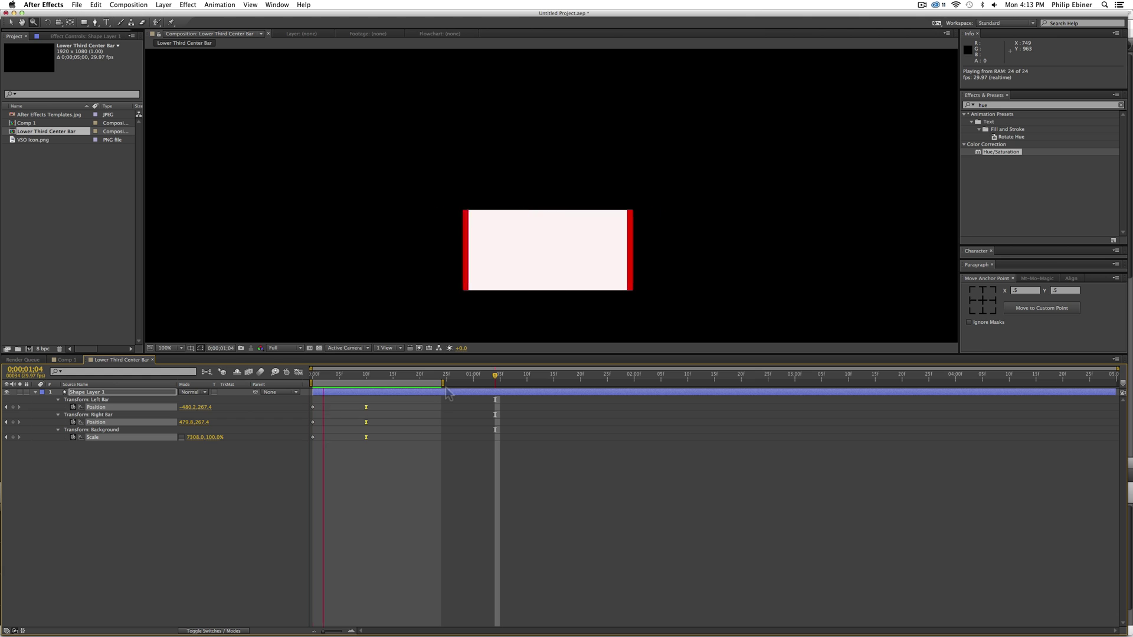
key(space)
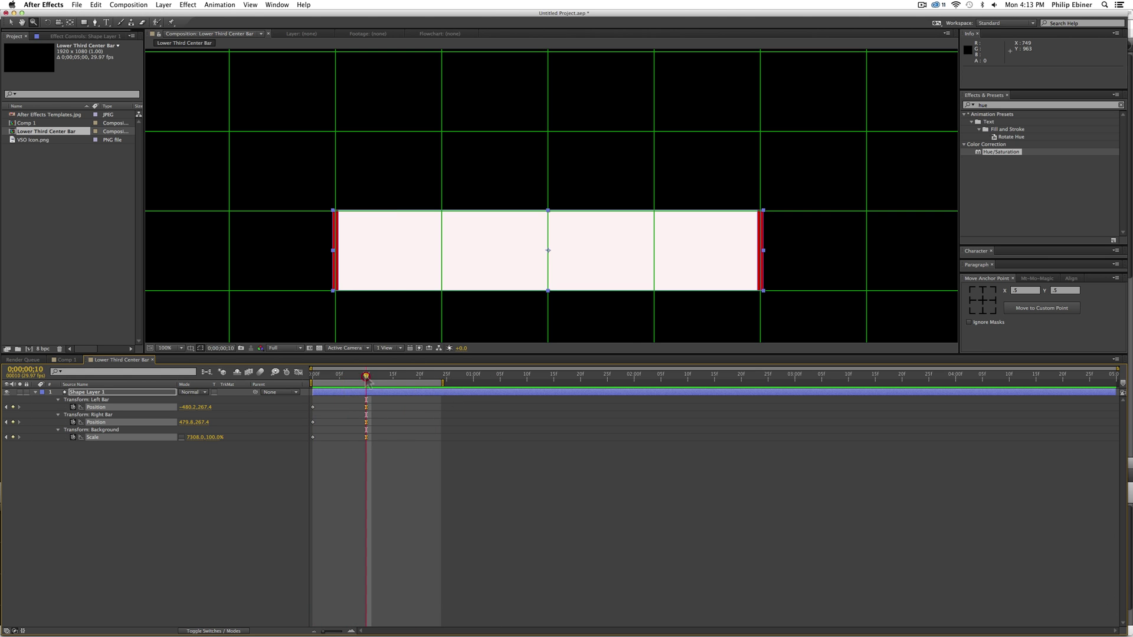
mouse_move(365, 377)
mouse_down()
mouse_move(309, 376)
mouse_move(367, 376)
mouse_up()
click(512, 508)
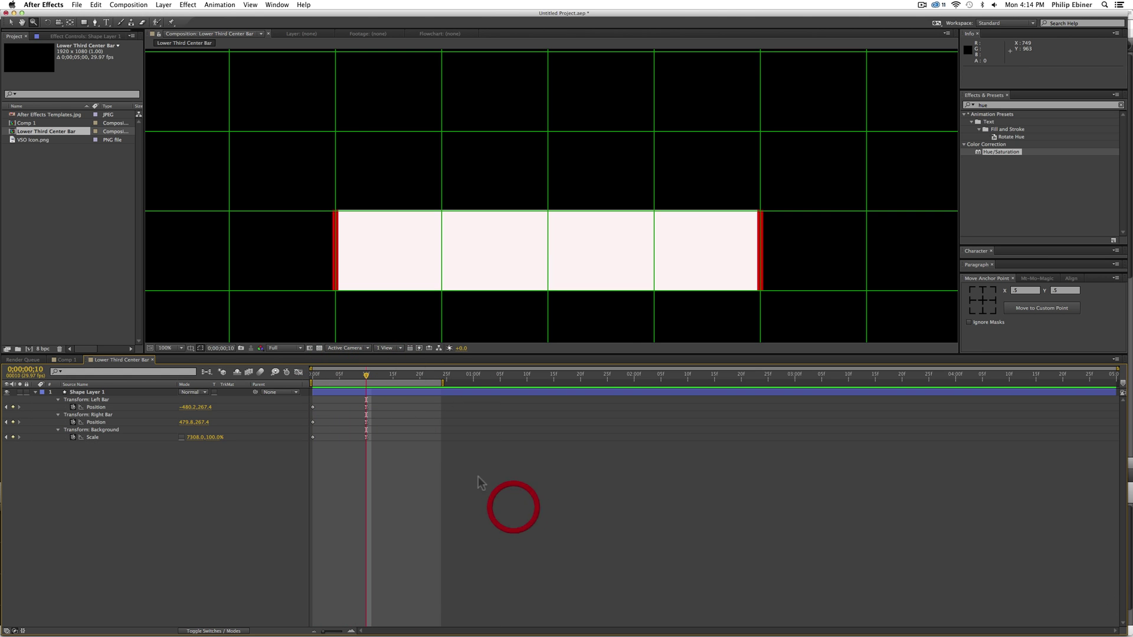
click(107, 23)
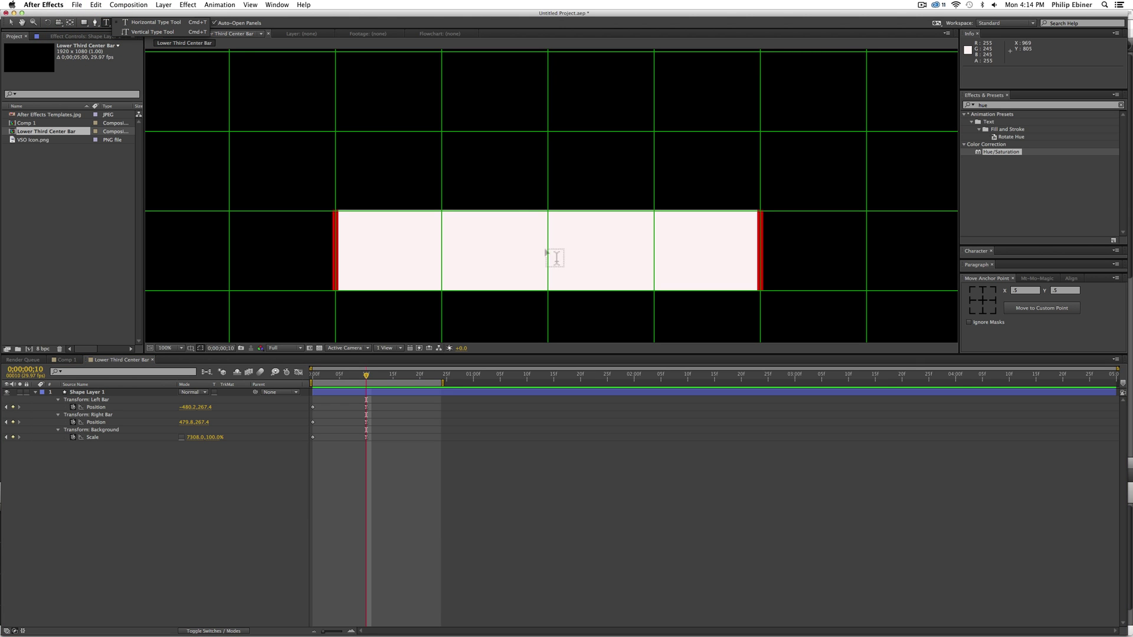
click(71, 450)
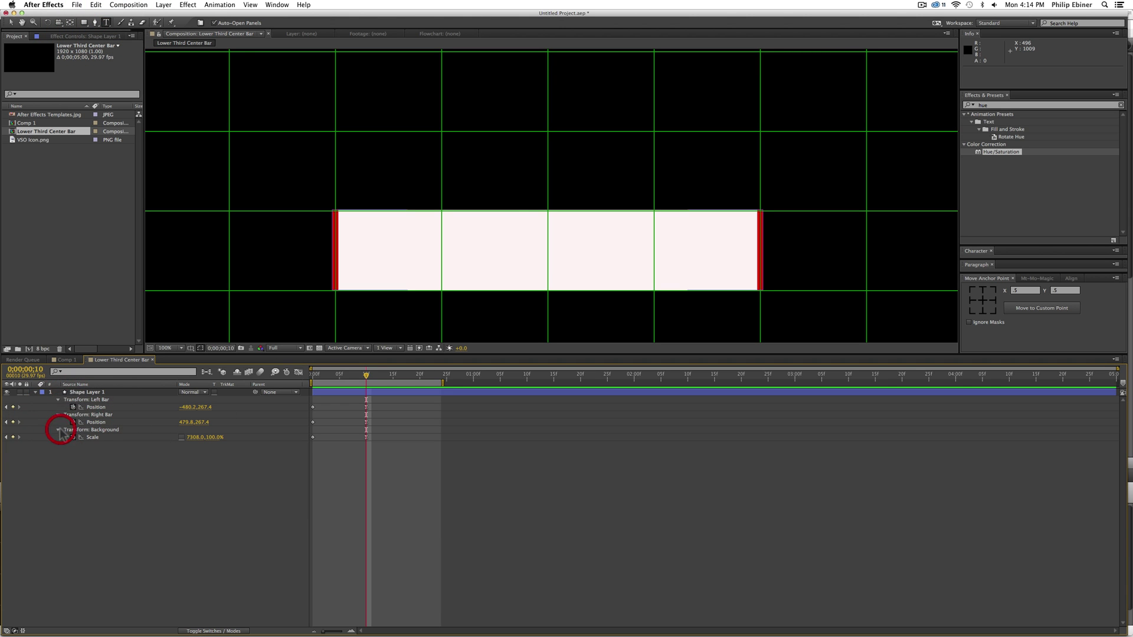
click(58, 430)
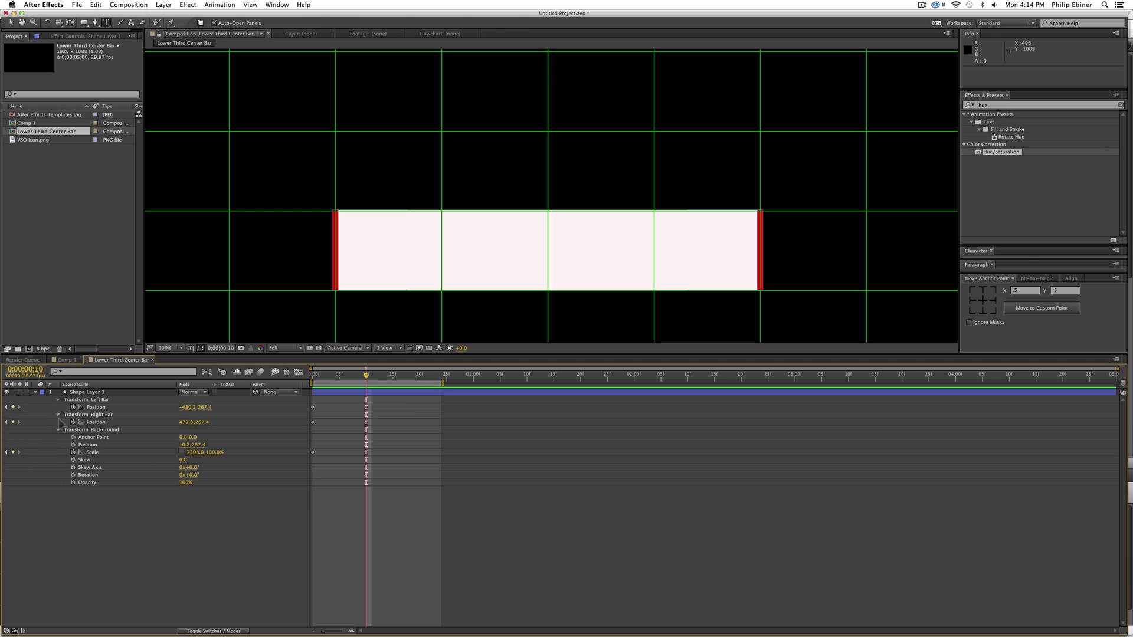
click(57, 430)
click(519, 550)
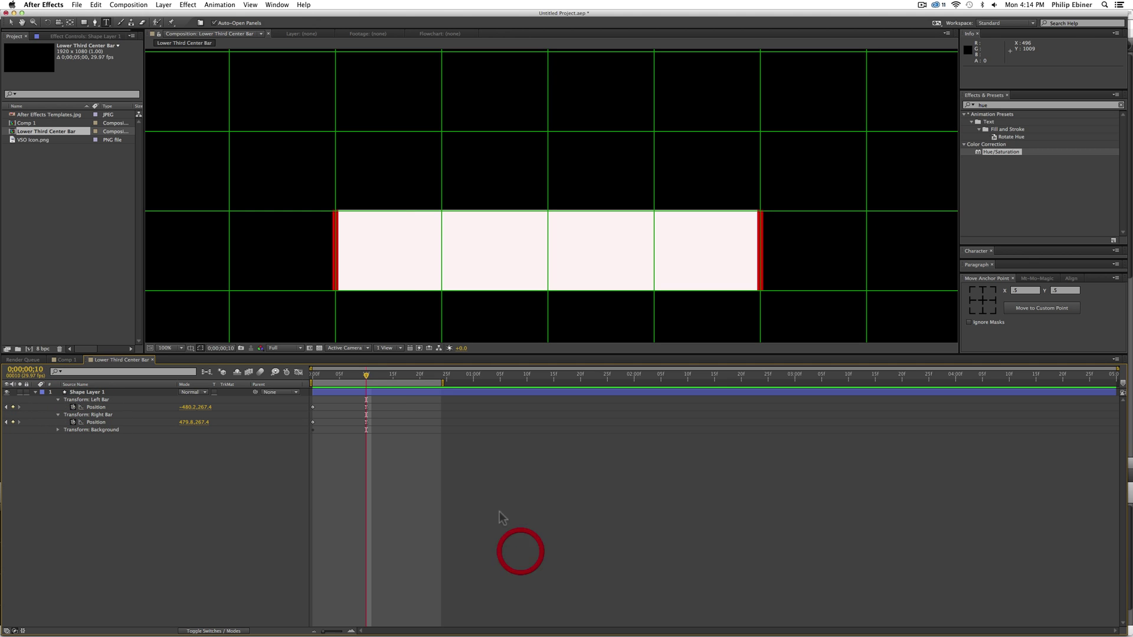
click(63, 429)
click(59, 430)
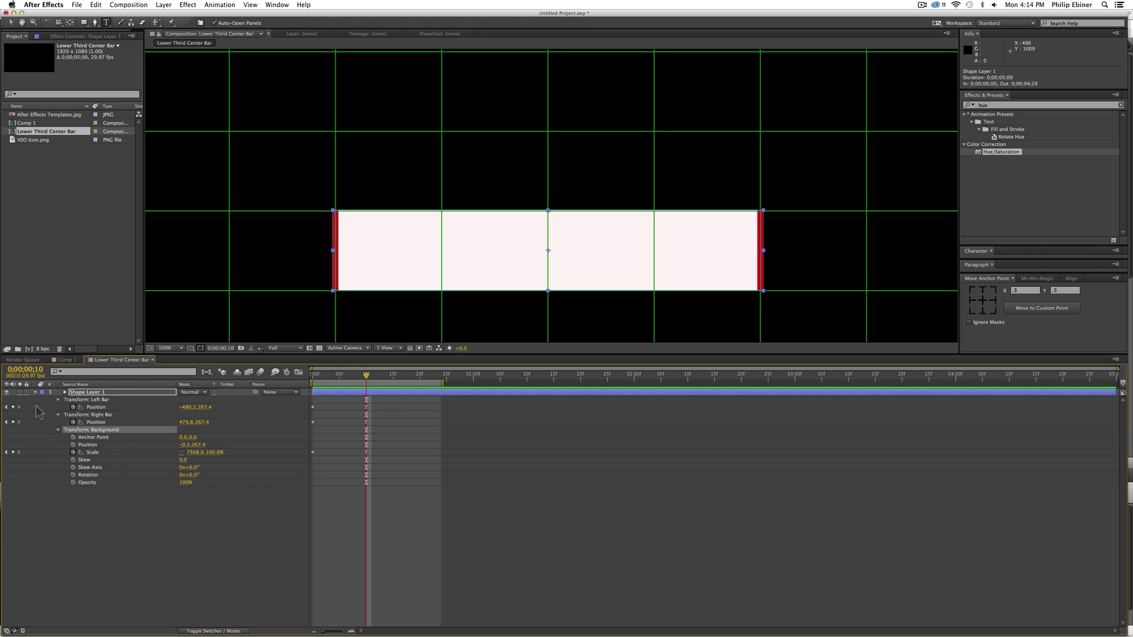
Step: Change the fill color of the Background rectangle in Shape Layer 1 to dark gray 202020
key(u)
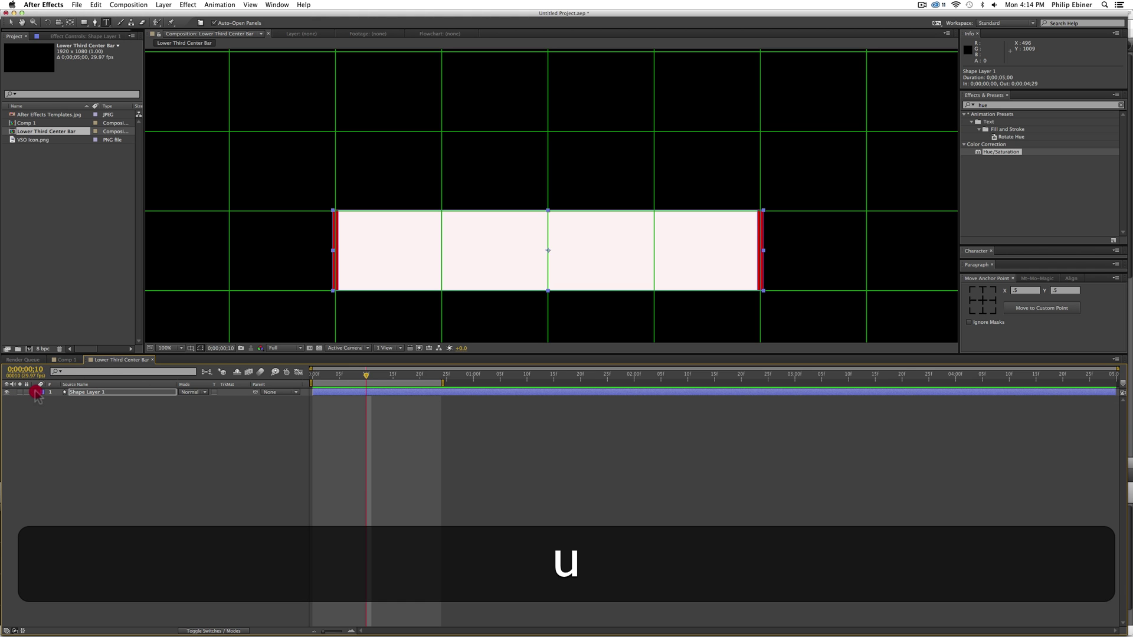
click(36, 393)
click(43, 407)
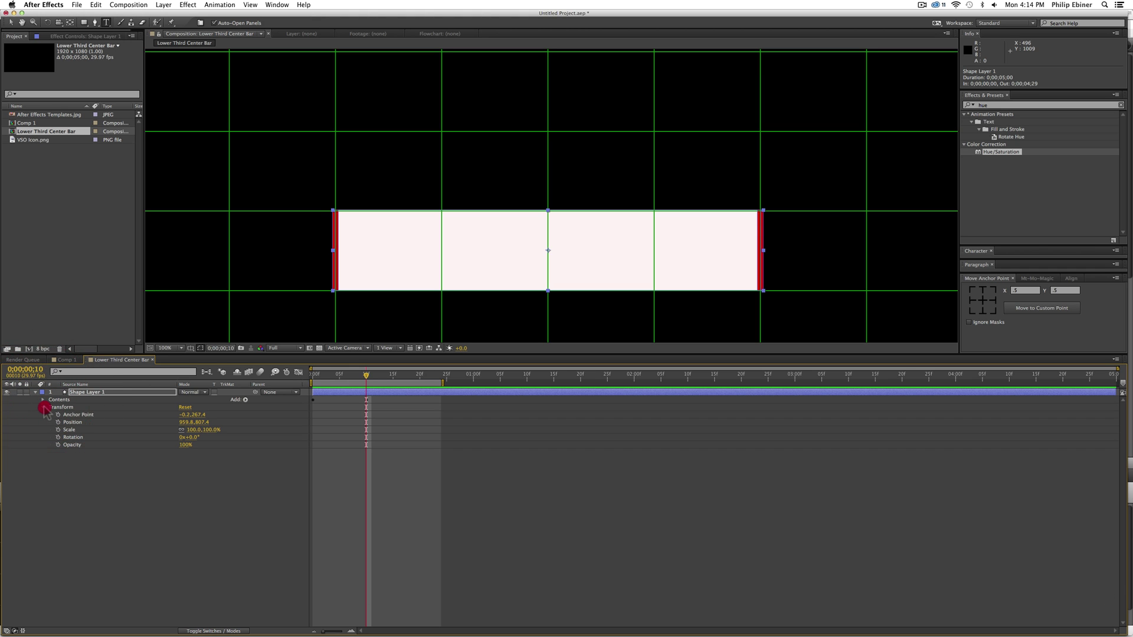
click(43, 407)
click(43, 400)
click(51, 422)
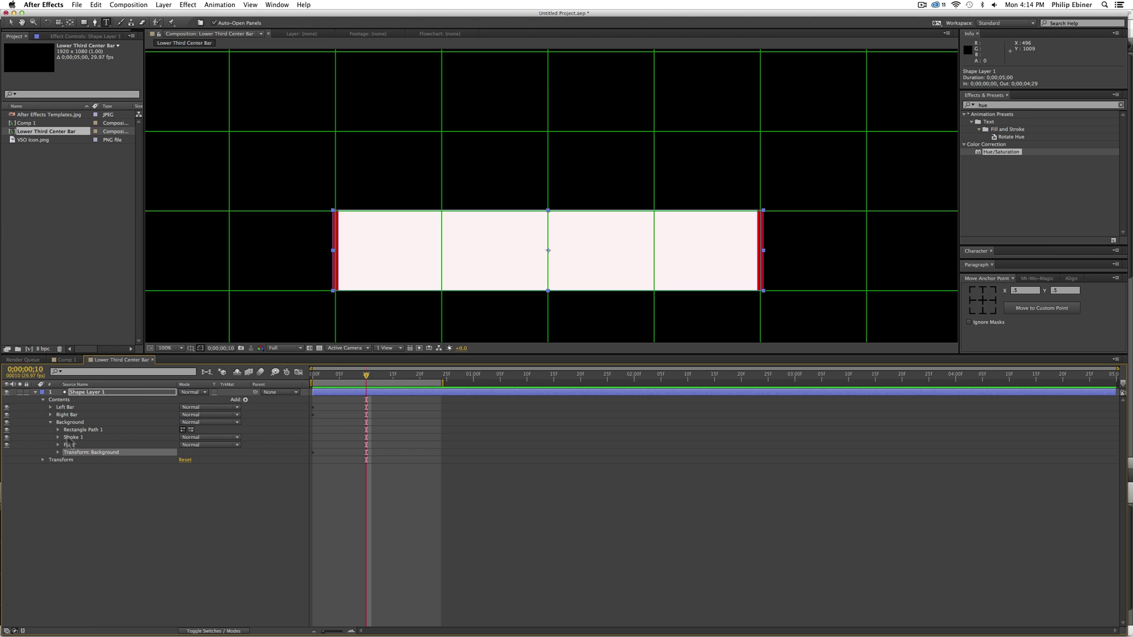
click(59, 445)
click(184, 467)
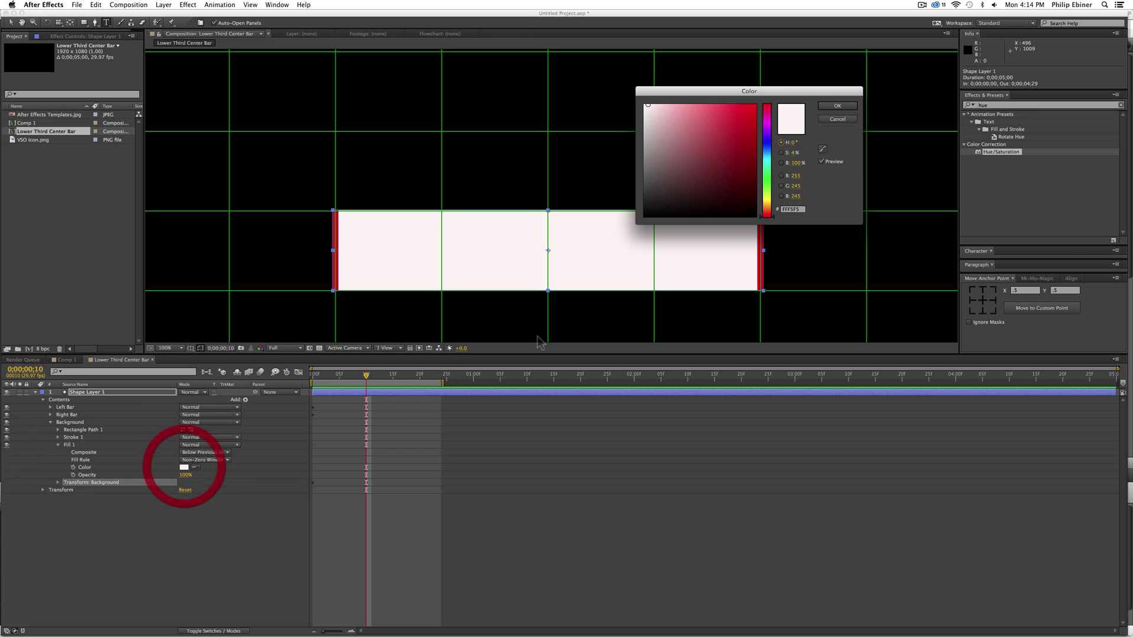
drag(685, 190, 627, 204)
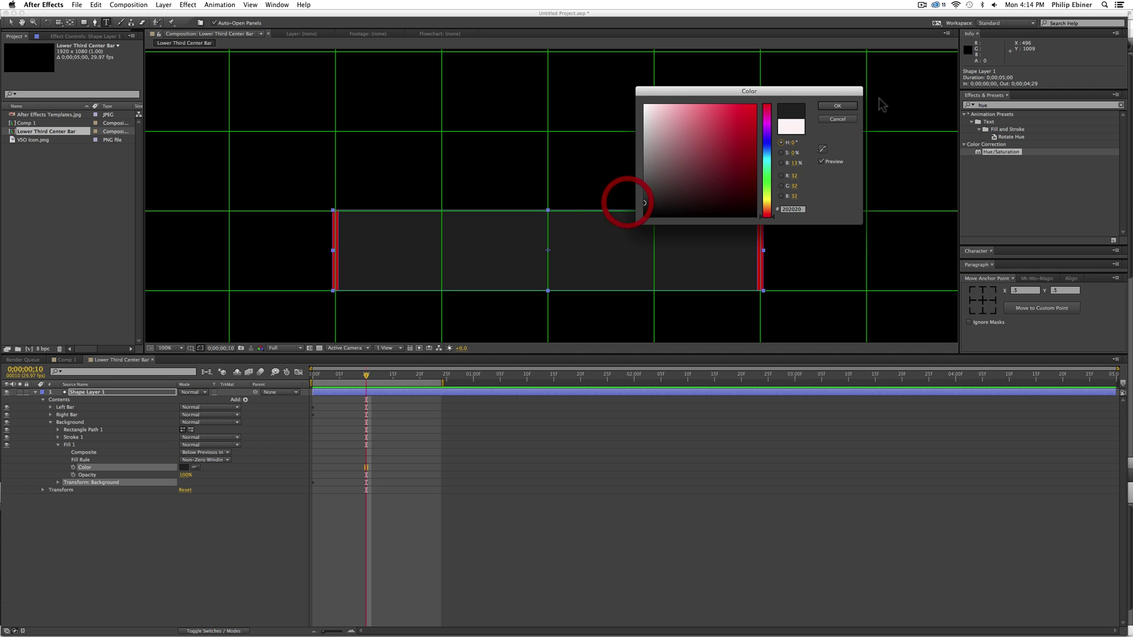
click(852, 105)
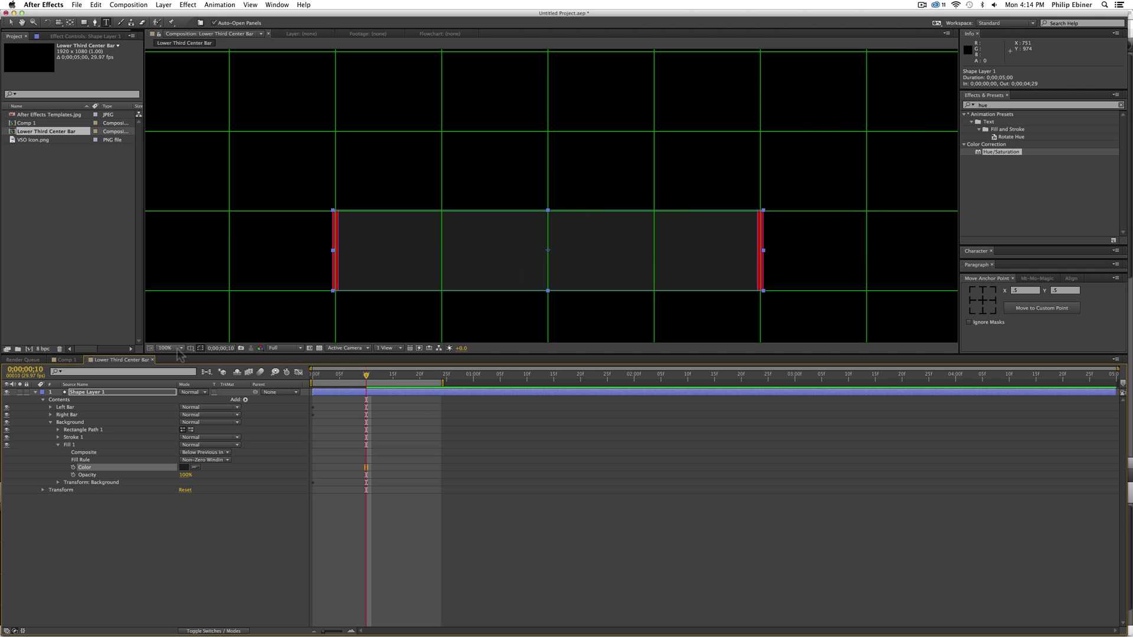
Step: Add After Effects Templates.jpg to the composition beneath Shape Layer 1 and hide the proportional grid
click(180, 348)
click(188, 362)
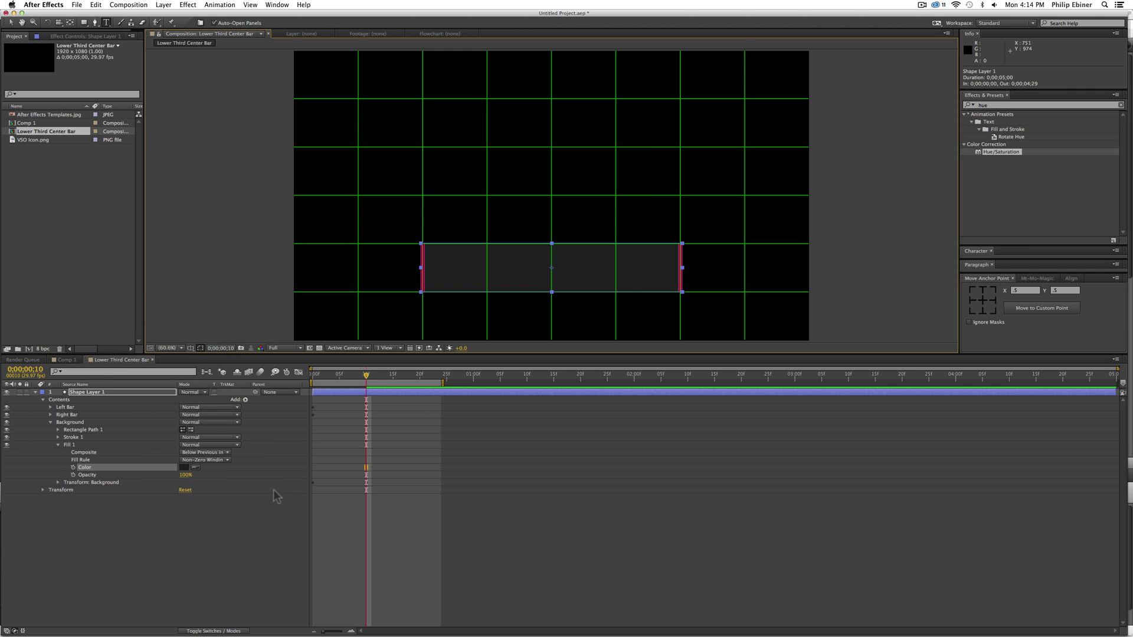
click(272, 493)
drag(54, 114, 294, 499)
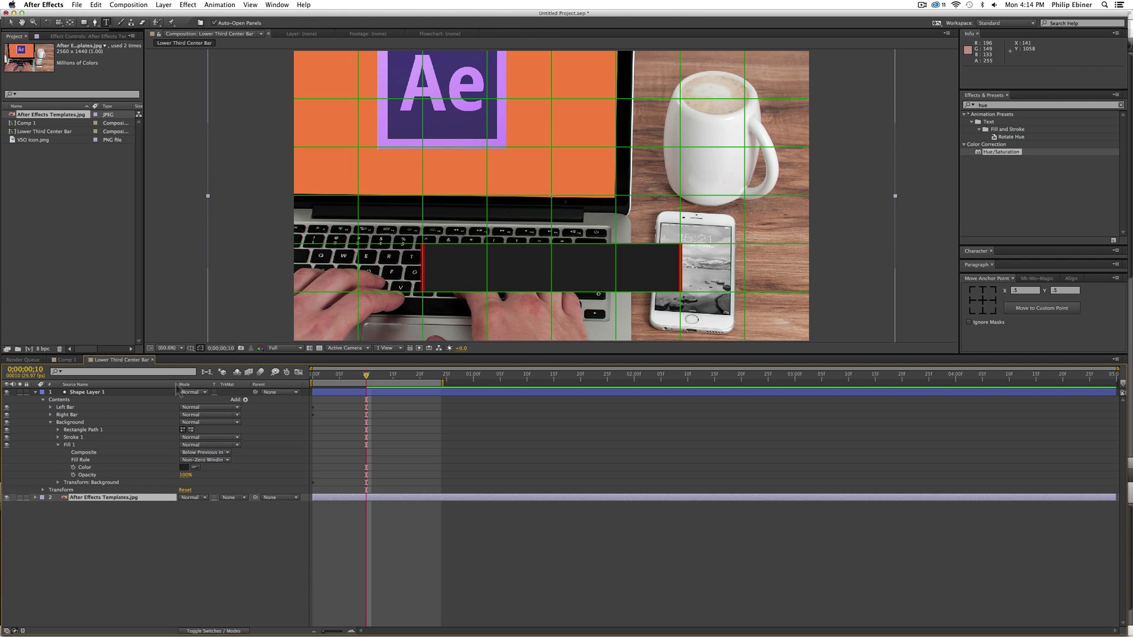
click(190, 349)
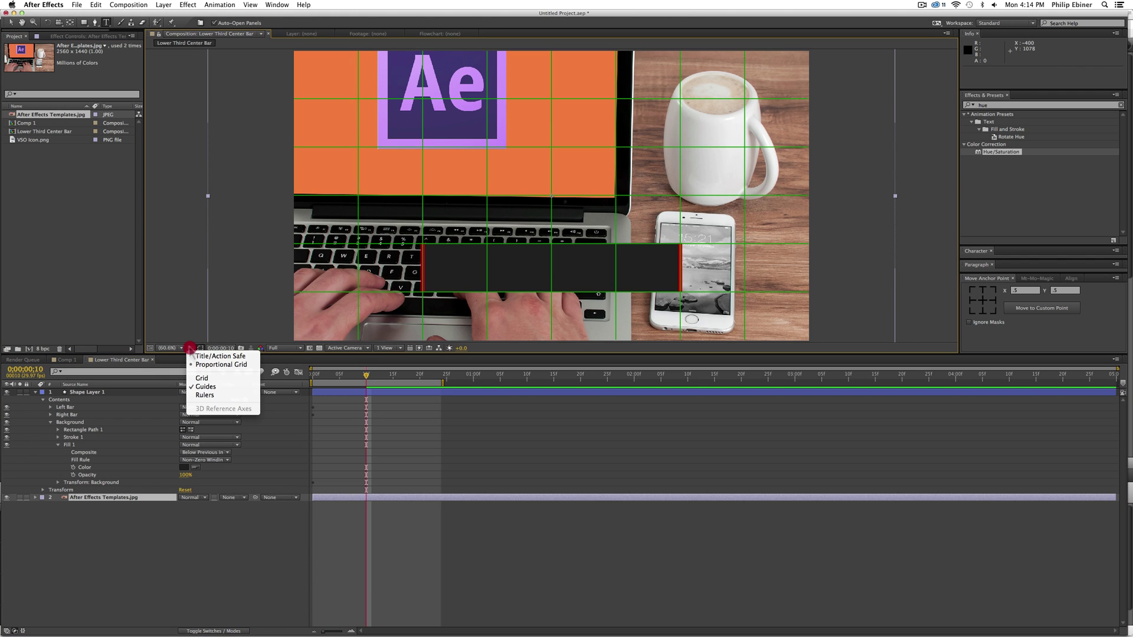
click(216, 364)
Step: Set the opacity of the After Effects Templates.jpg layer to 25%
click(323, 497)
key(t)
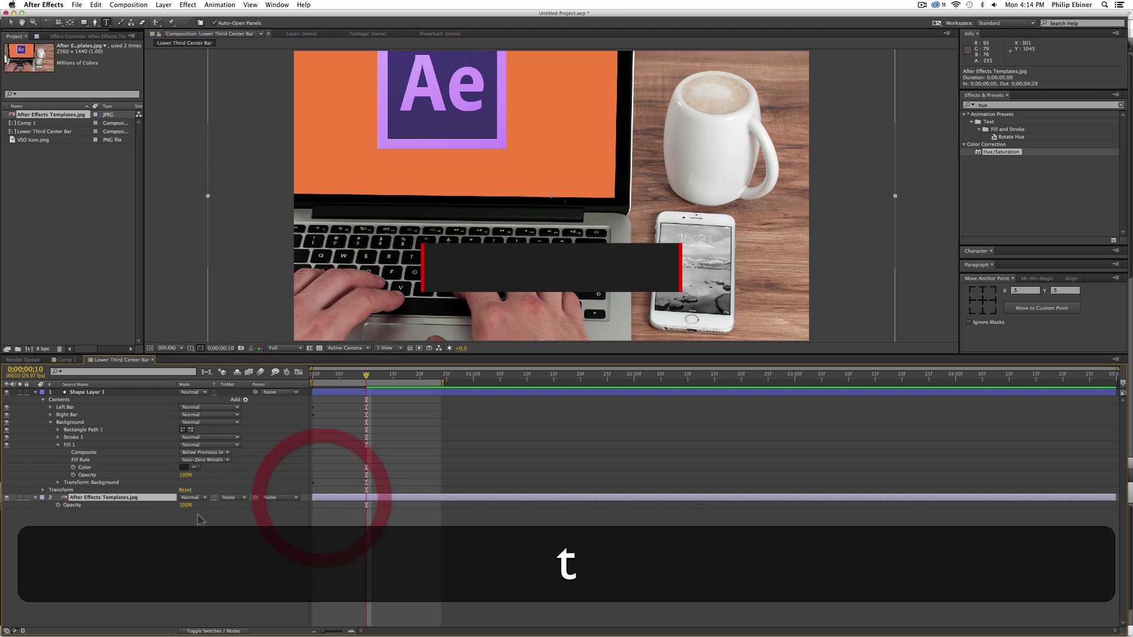
click(186, 505)
text(25)
key(Return)
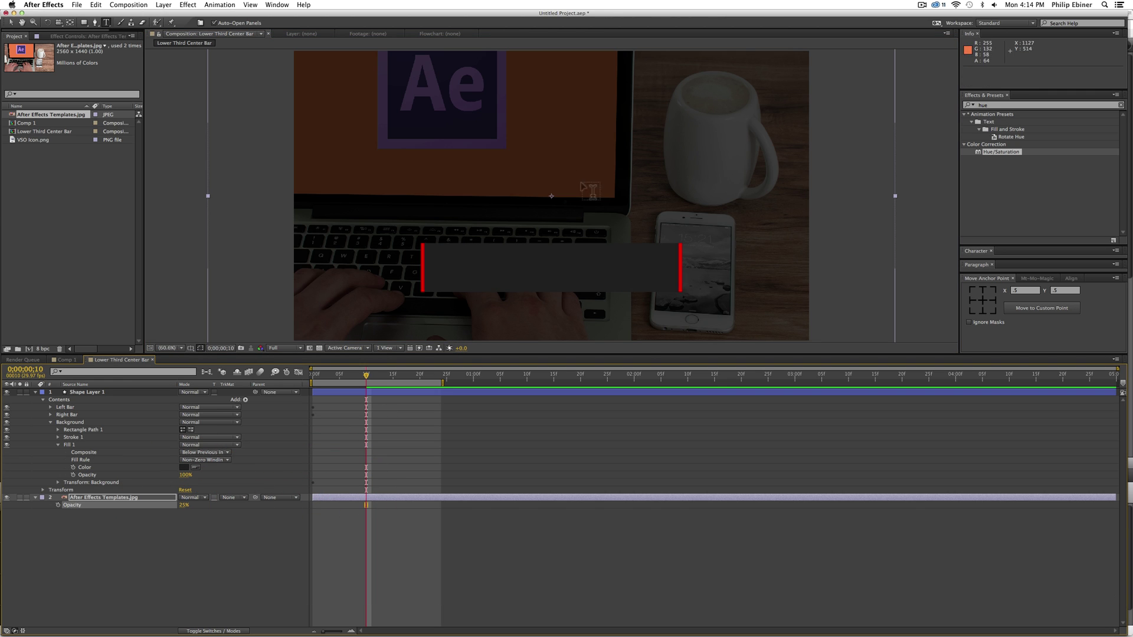
Step: With no layer selected, draw a horizontal paragraph text box over the right three quarters of the dark bar
key(z)
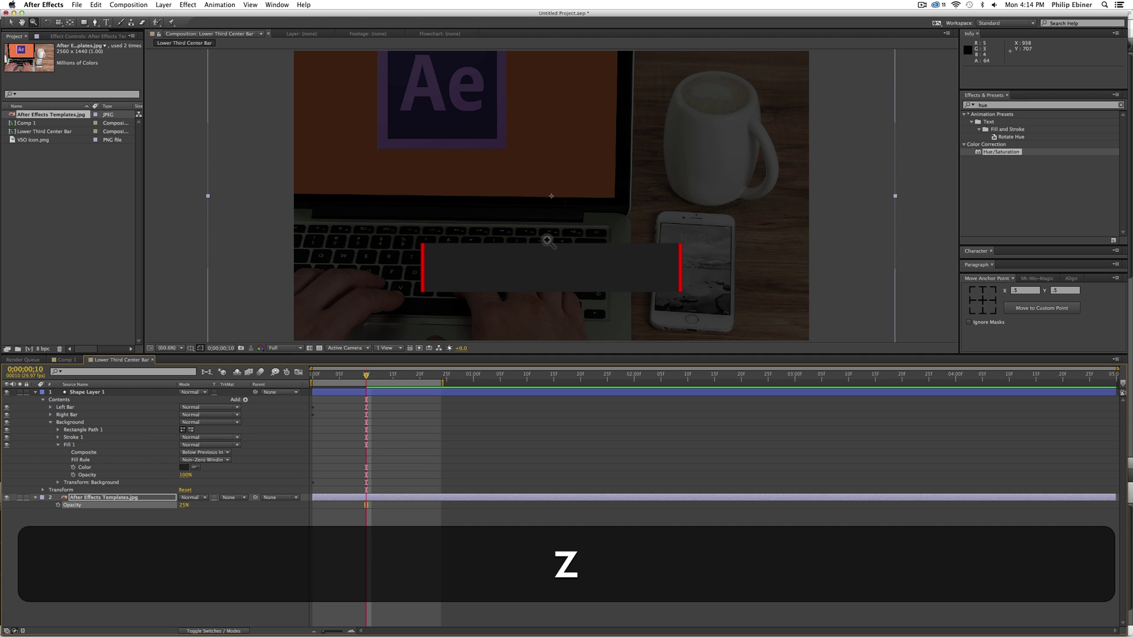
click(558, 256)
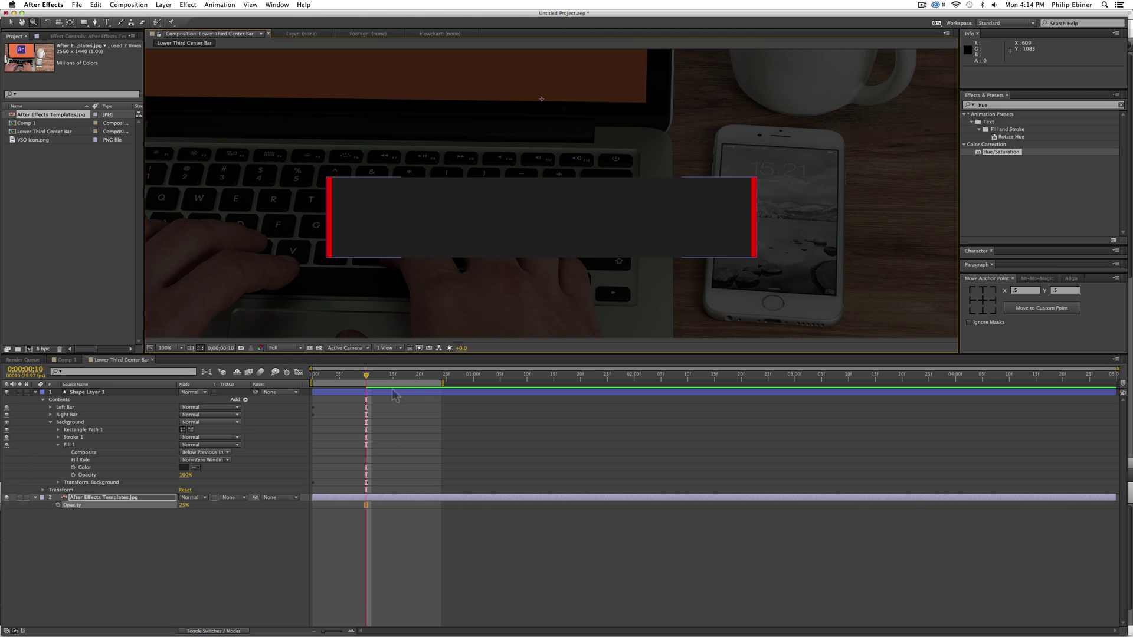
key(super+shift+a)
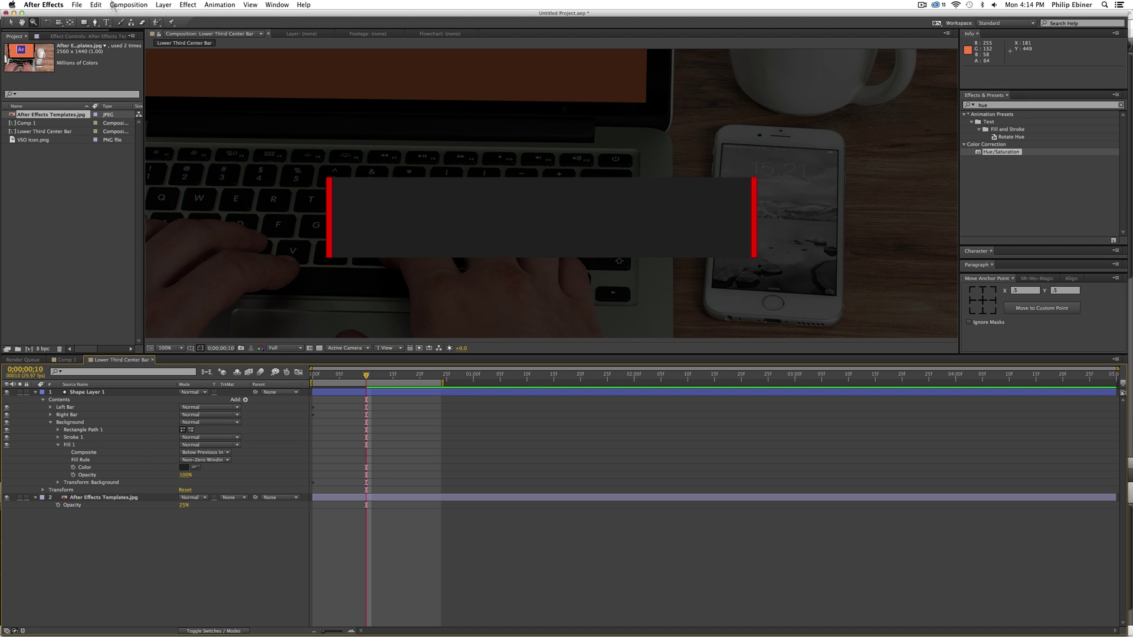
click(105, 22)
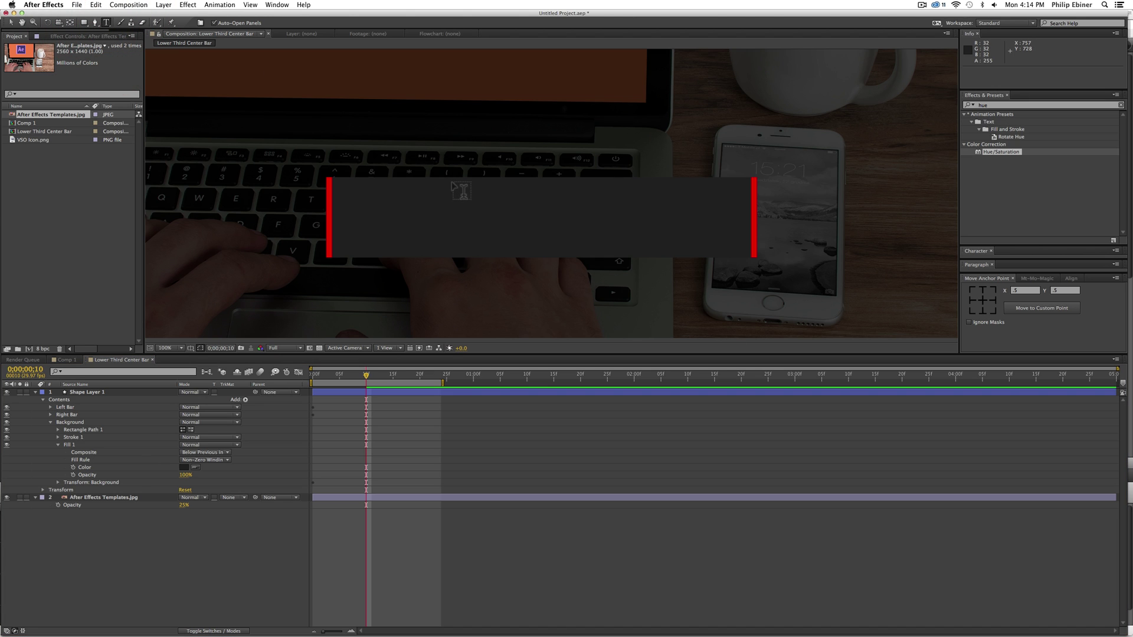
drag(441, 180, 744, 250)
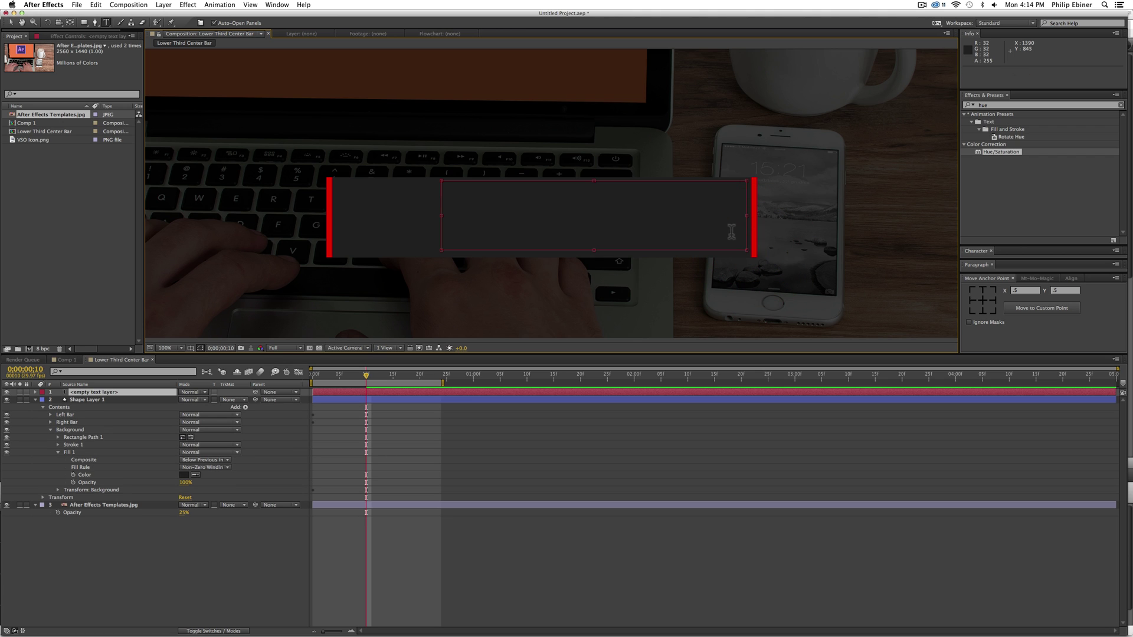
Step: Enter a greeting with the presenter's full name, followed by "I make videos for VideoSchoolOnline.com! Check out the site for more tutorials and premium courses!"
click(482, 202)
text(Hi!)
key(BackSpace)
text(M)
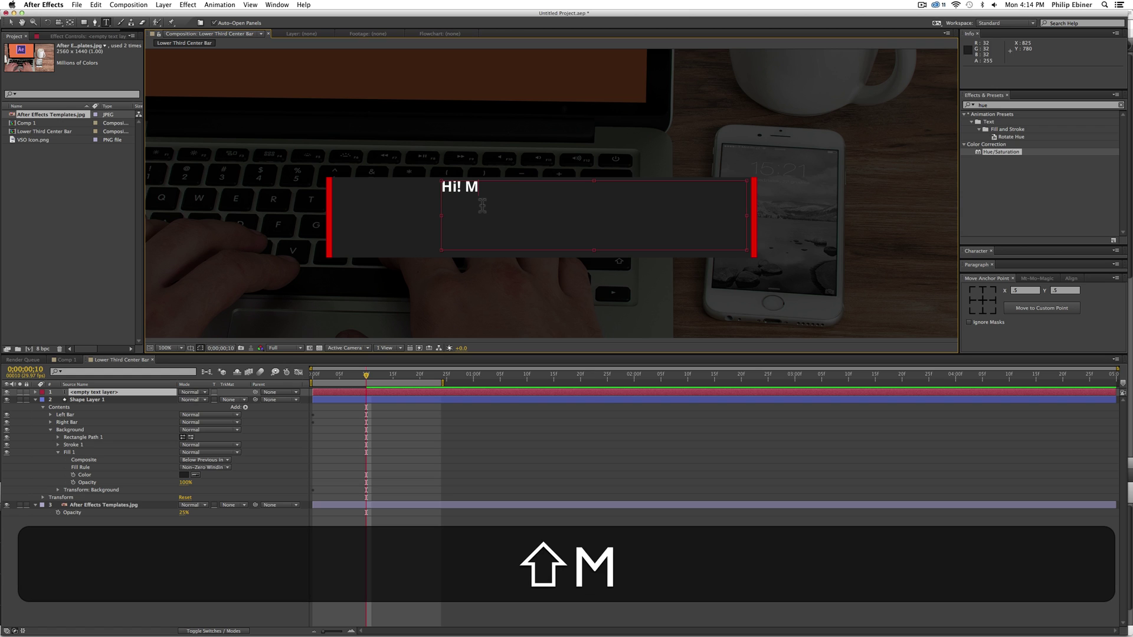
text(y name is Phil Ebi)
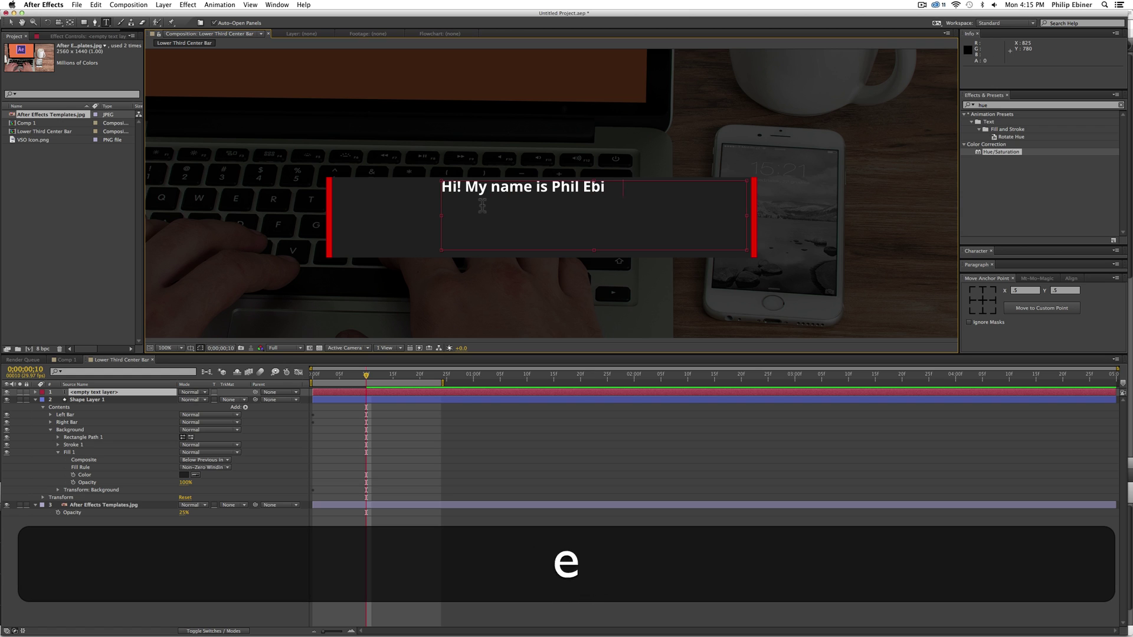
text(ner! I make videos)
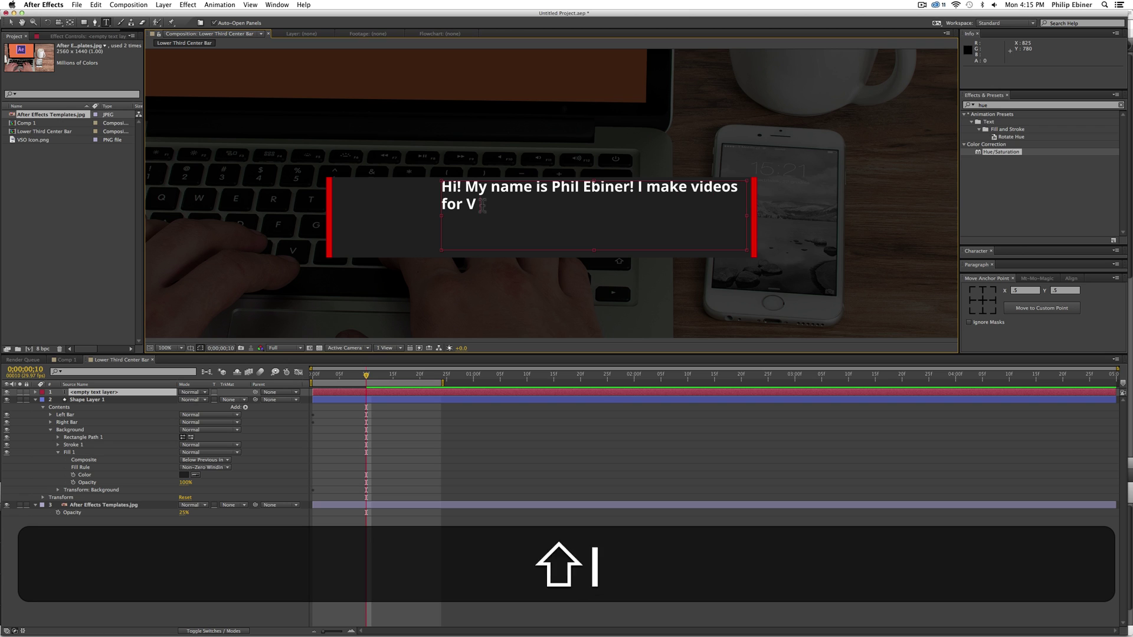
text( for VideoSchoolO)
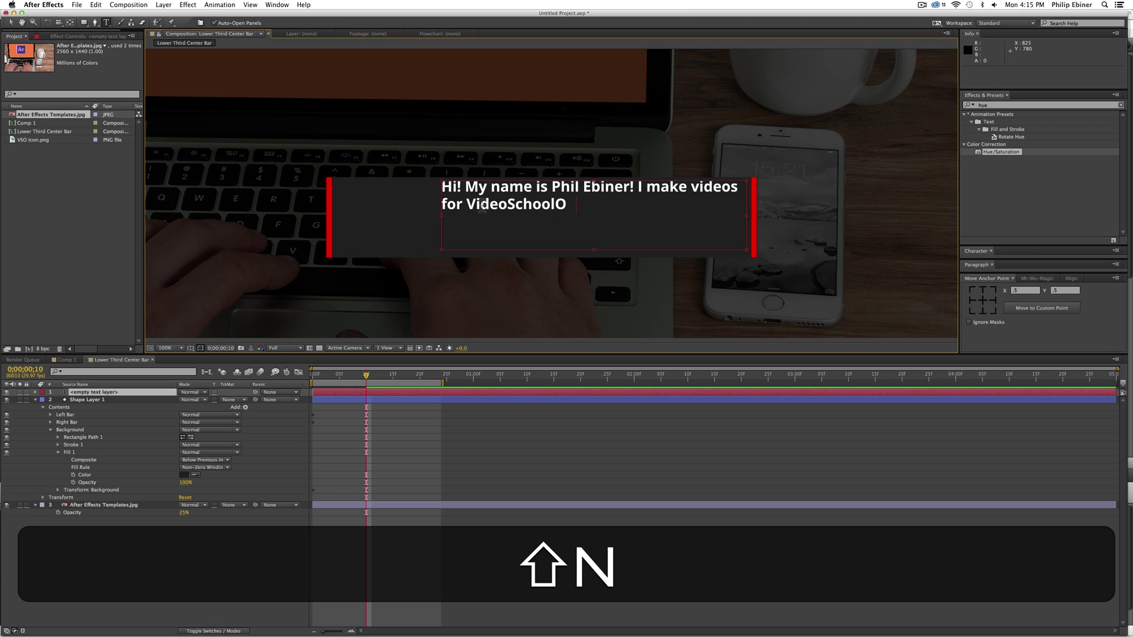
text(nline.com! )
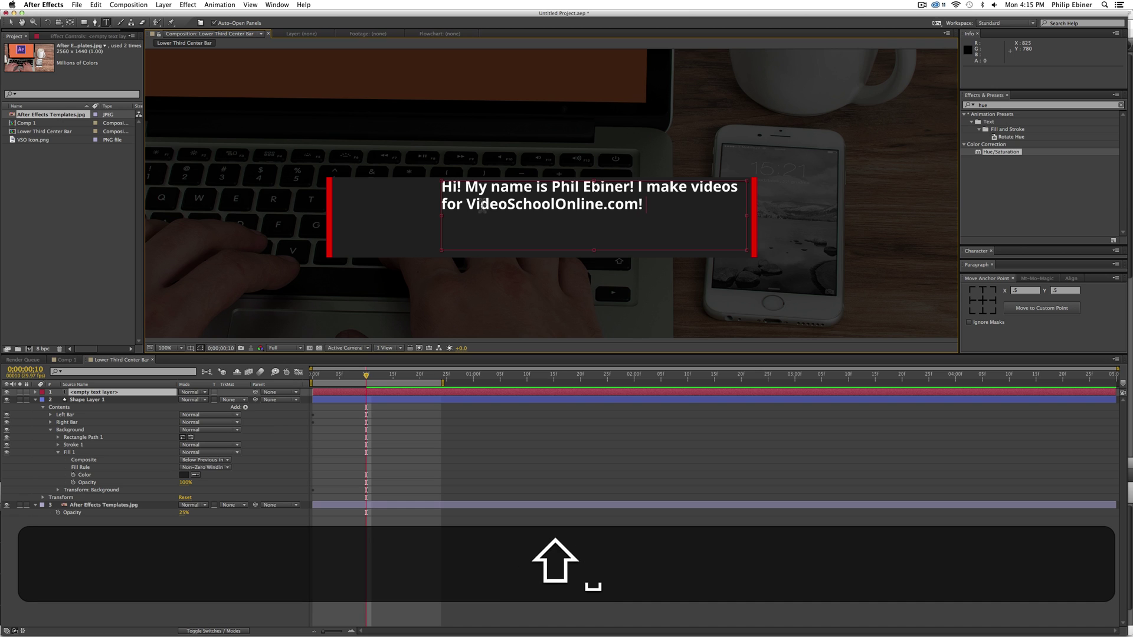
text(Check out)
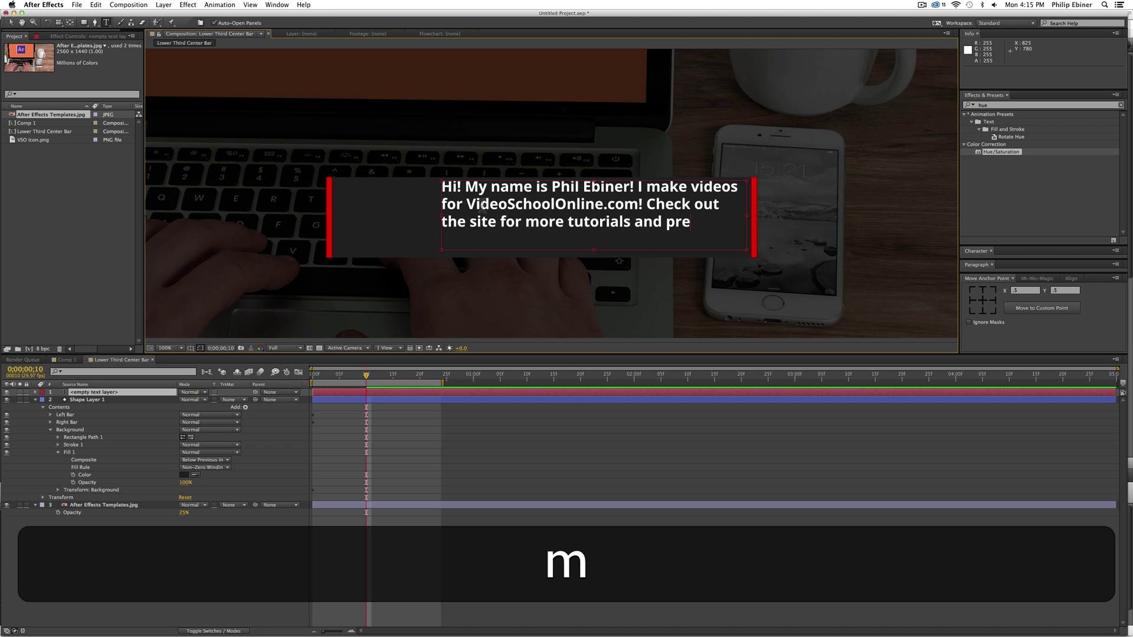
text(mium courses!)
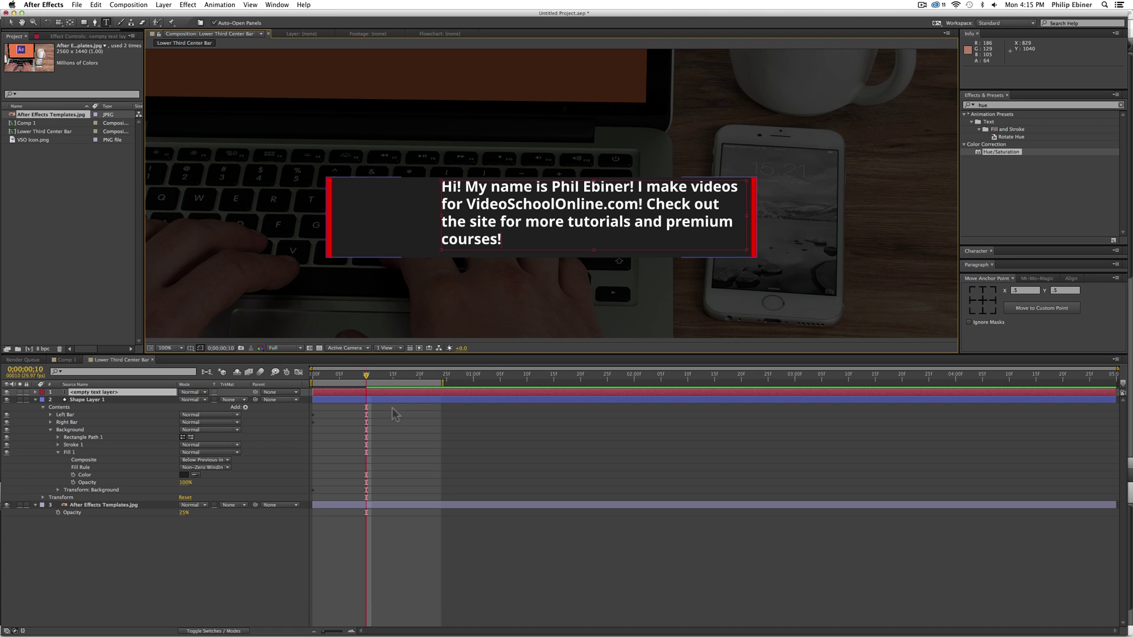
click(388, 408)
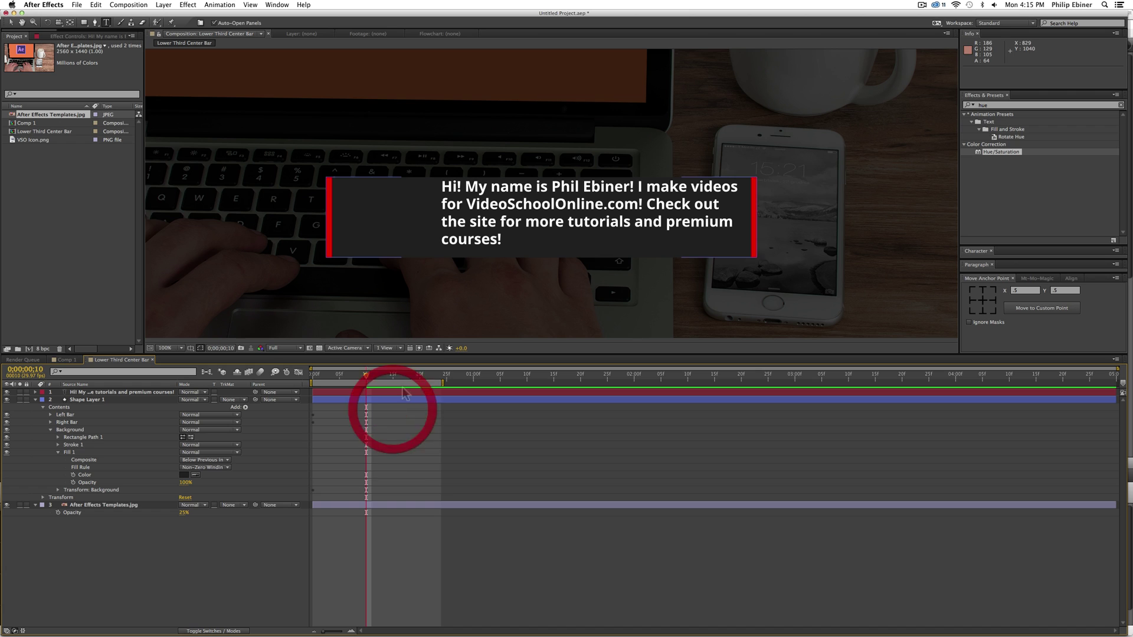
Step: Move the paragraph text slightly right and down within the dark bar, undoing any accidental shift of Shape Layer 1
key(v)
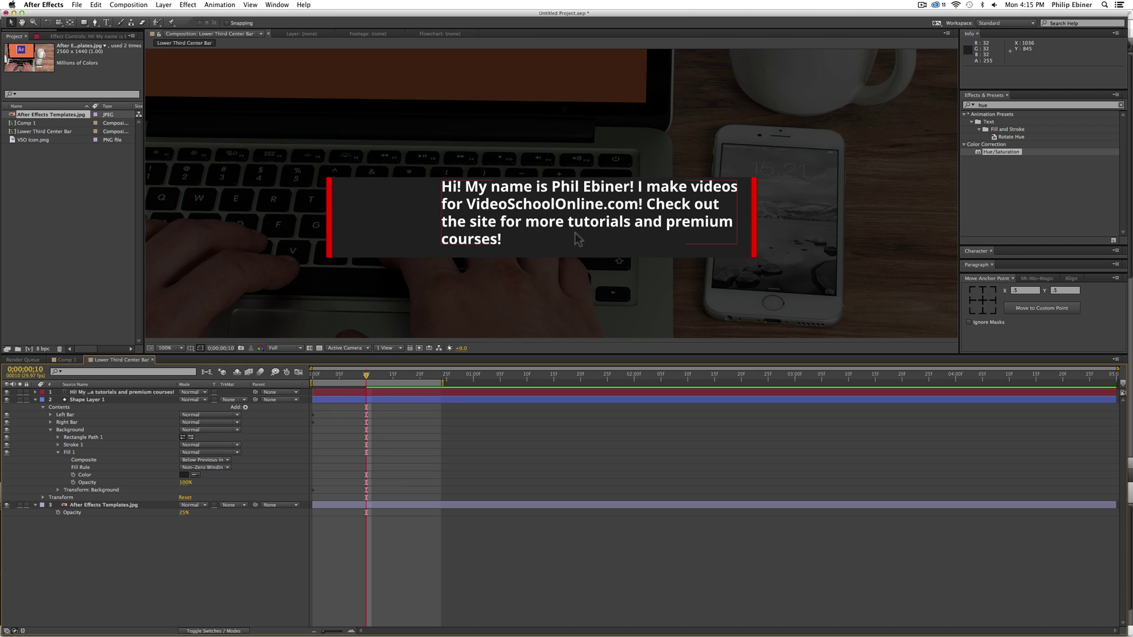
drag(553, 206, 537, 210)
click(464, 180)
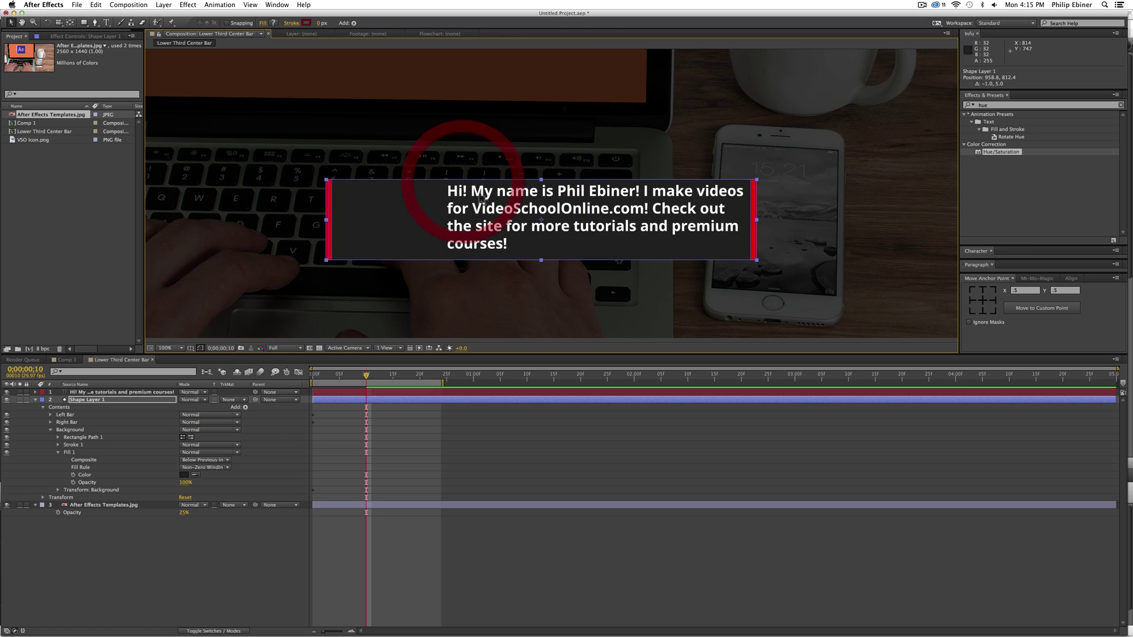
key(super+z)
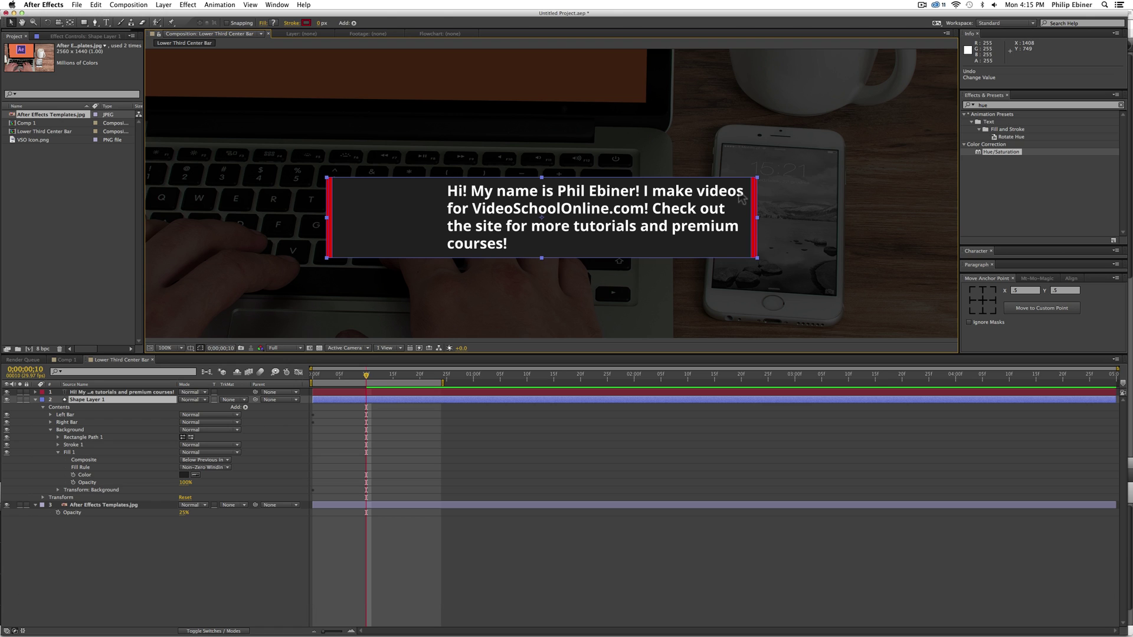
click(378, 437)
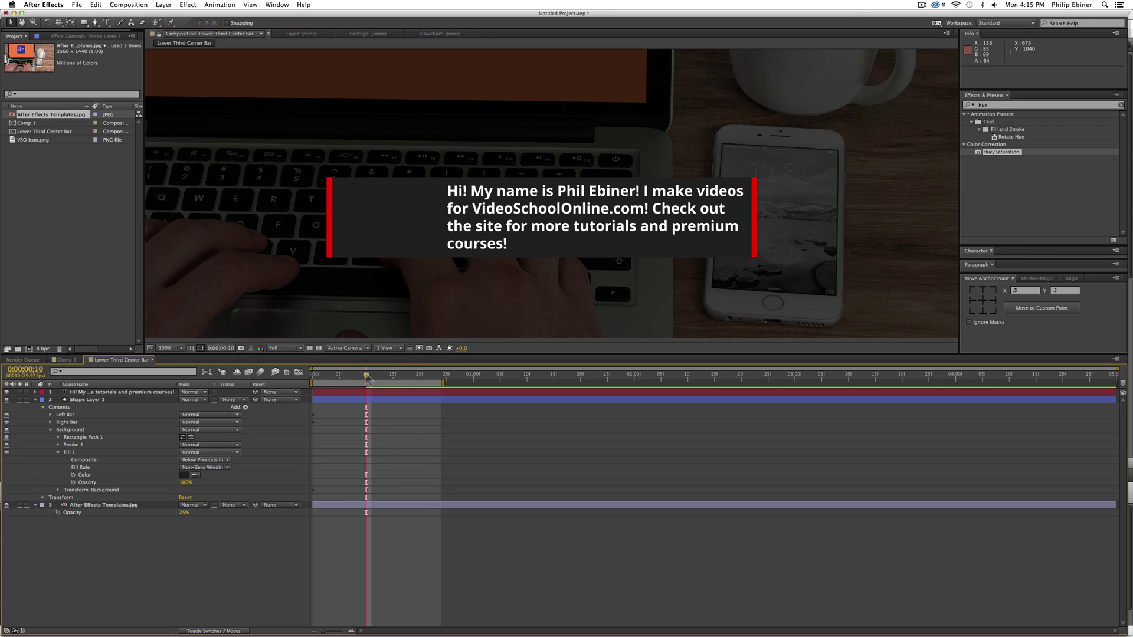
Step: Collapse Shape Layer 1 and, with no layer selected, draw a red rectangle about 684 by 181 px covering the whole text area
drag(367, 381, 394, 386)
click(35, 401)
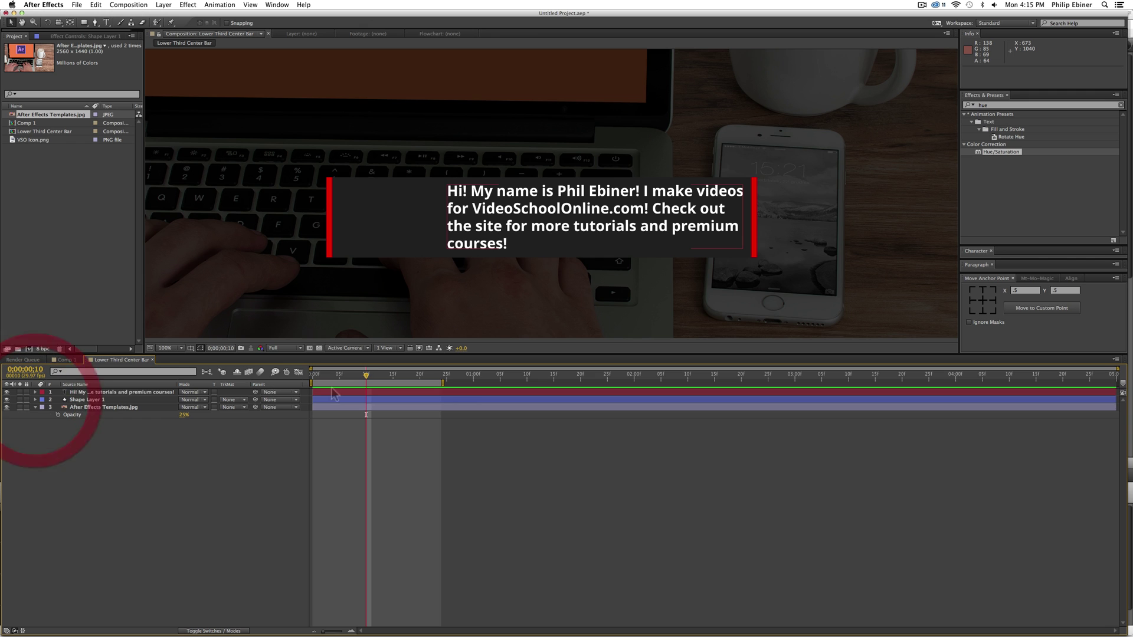
click(341, 392)
click(487, 438)
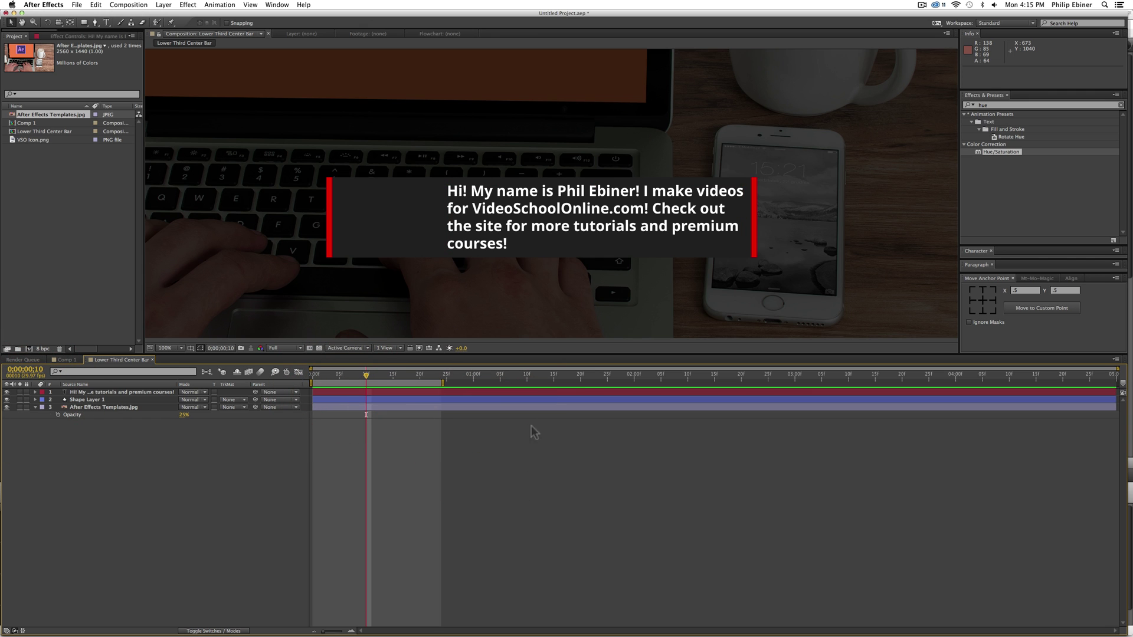
drag(87, 27, 118, 22)
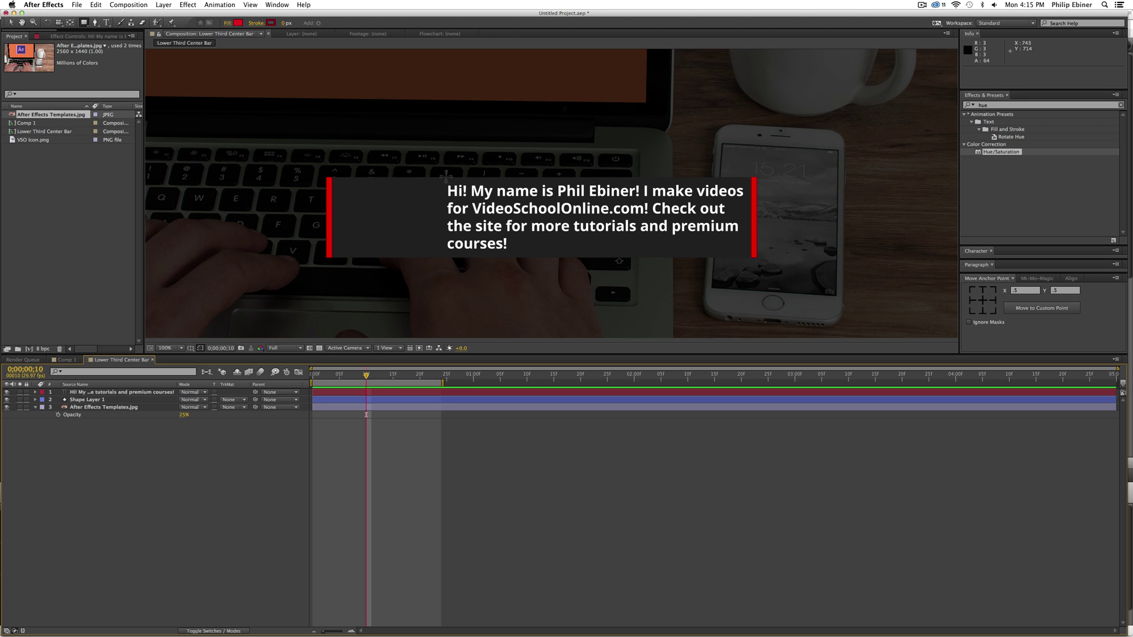
mouse_move(446, 177)
mouse_down()
mouse_move(596, 243)
mouse_move(745, 263)
mouse_move(753, 238)
mouse_move(754, 254)
mouse_move(652, 248)
mouse_move(754, 239)
mouse_move(743, 252)
mouse_up()
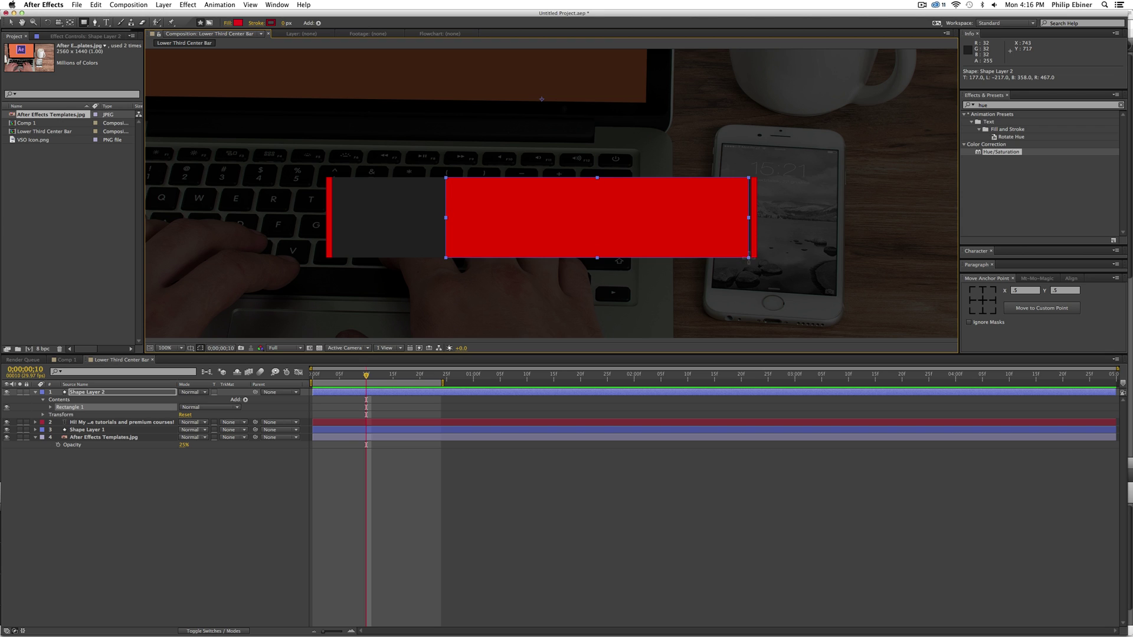
drag(749, 258, 750, 257)
Step: Nudge the new red rectangle about 0.3 px horizontally, checking its lower corner against the dark bar's edge up close
key(z)
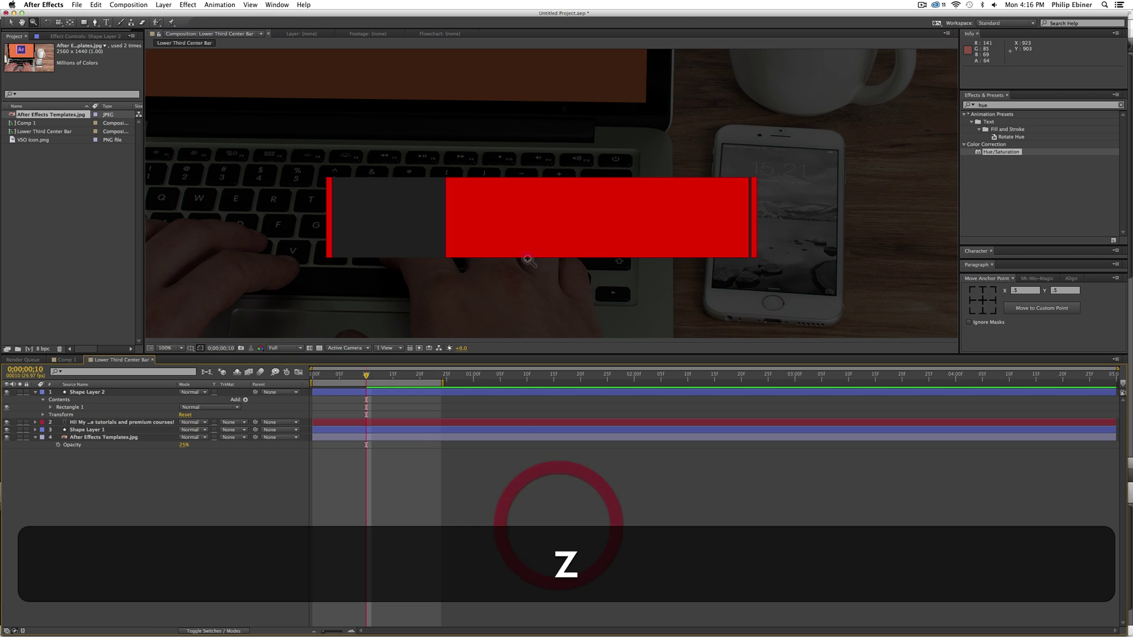
click(530, 257)
click(433, 170)
click(541, 276)
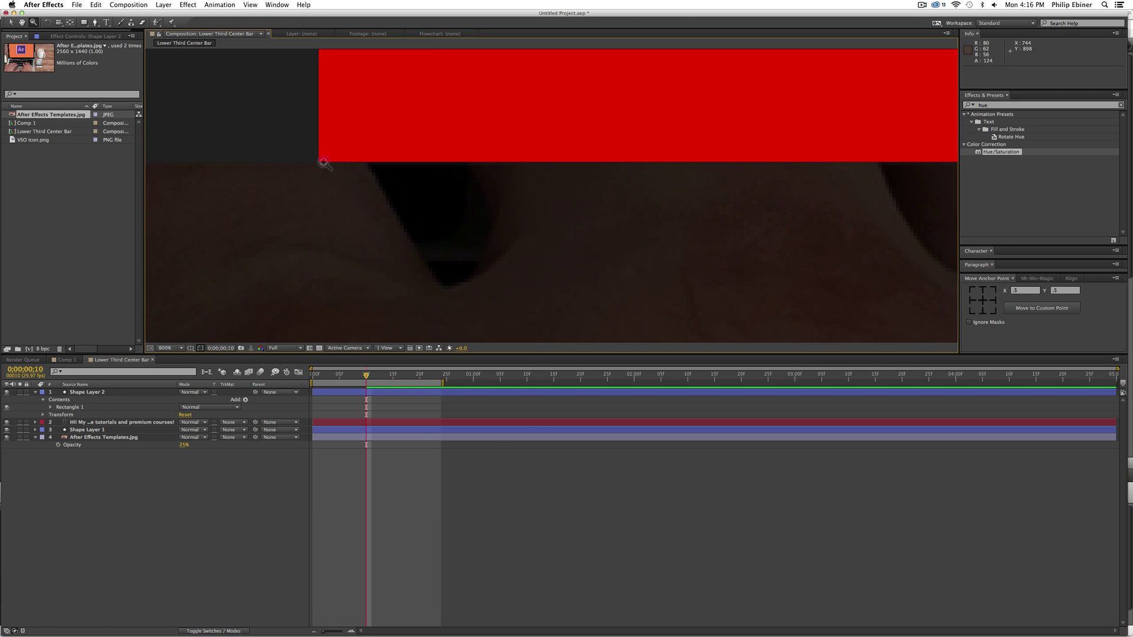
click(322, 160)
key(v)
drag(608, 174, 610, 176)
key(z)
alt+click(663, 185)
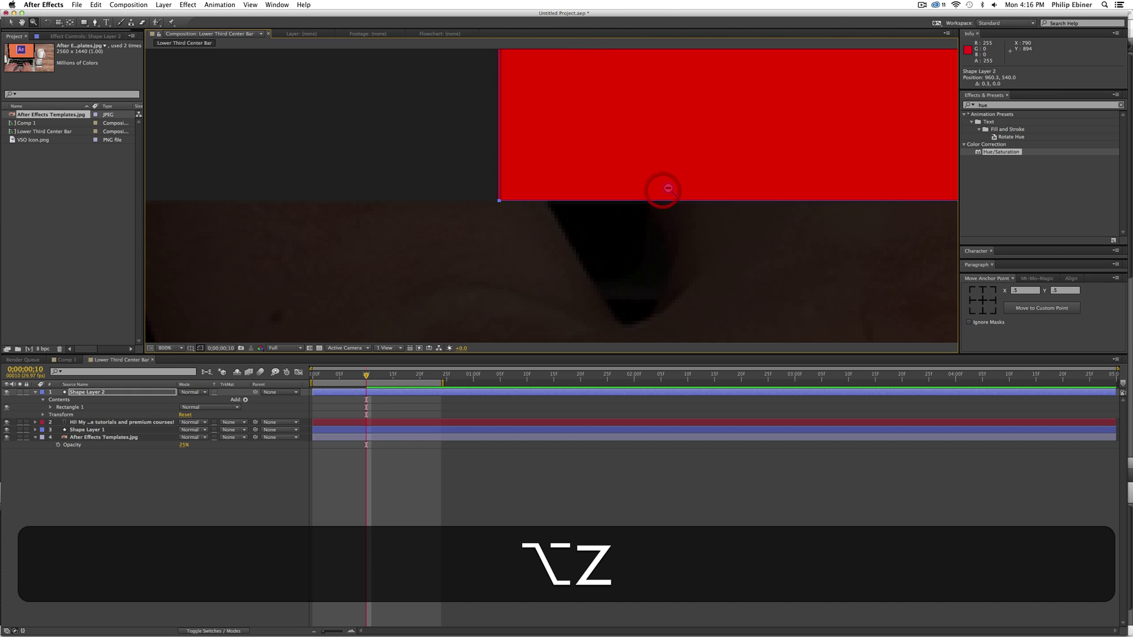
alt+click(668, 185)
alt+click(670, 188)
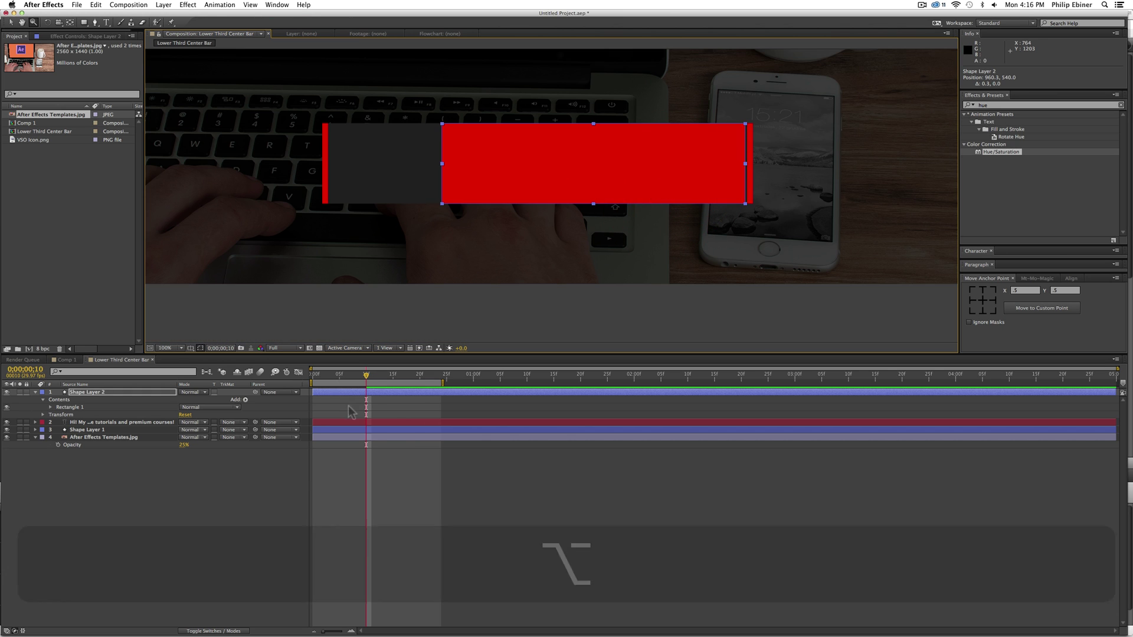
click(350, 410)
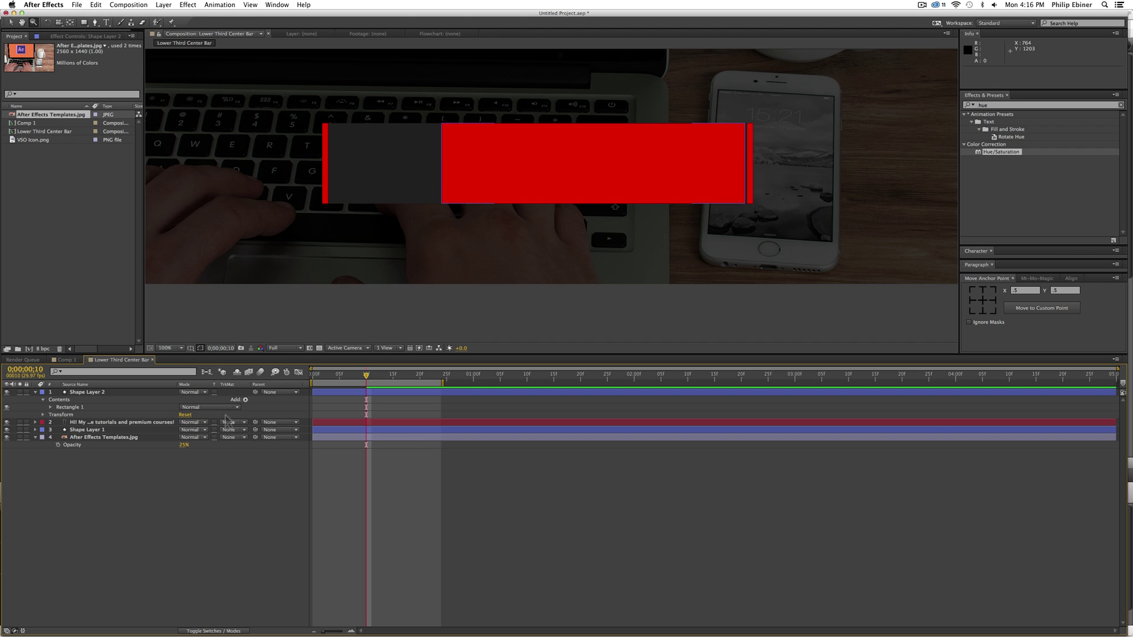
Step: Rename the paragraph text layer as Text Box
click(107, 423)
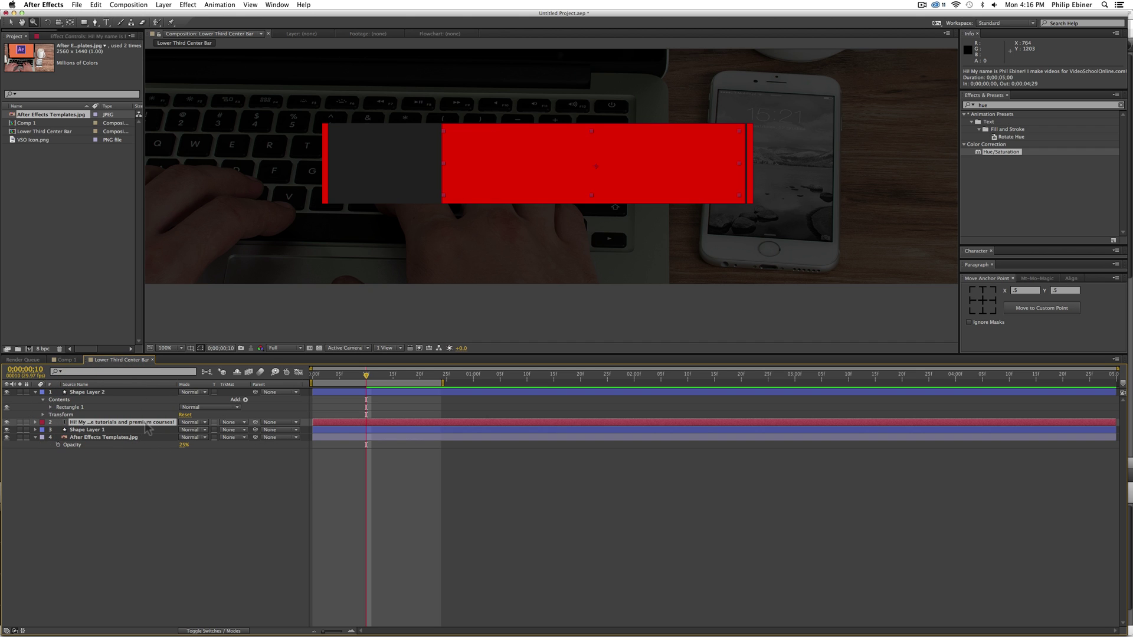
key(Return)
text(Text Box)
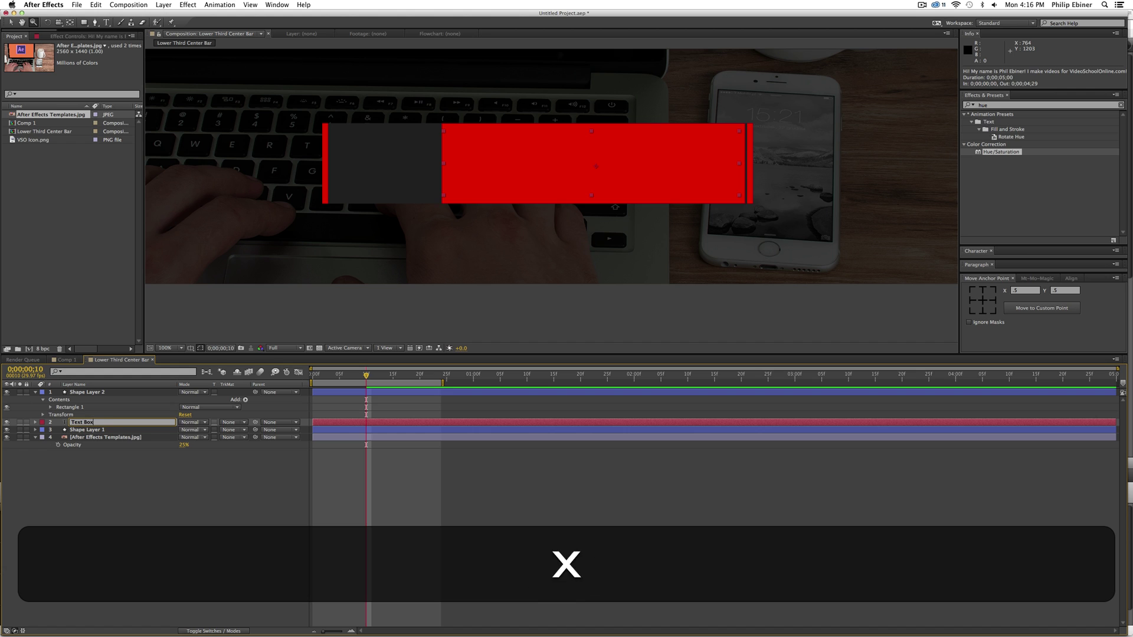
key(Return)
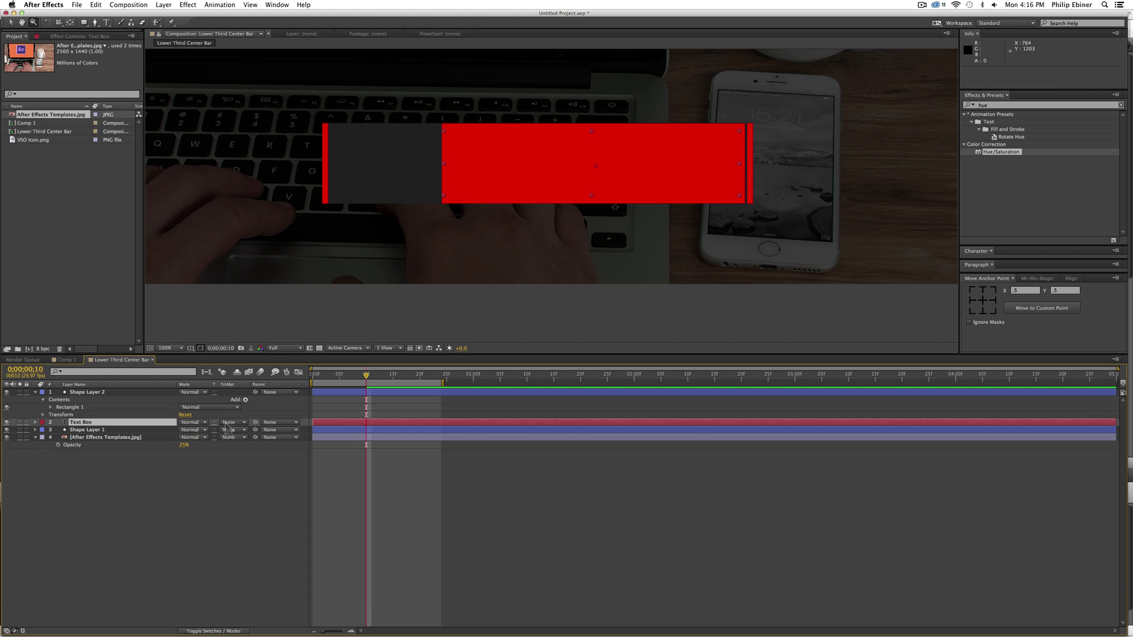
Step: Rename the red rectangle's layer, Shape Layer 2, as TrkMat Text
click(229, 422)
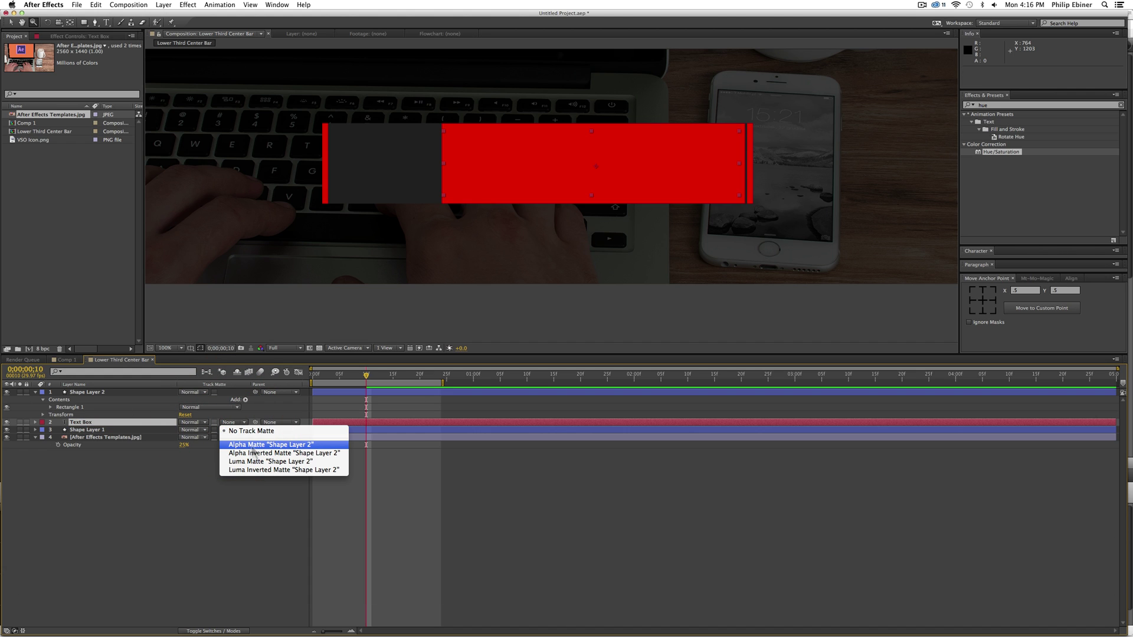
click(89, 413)
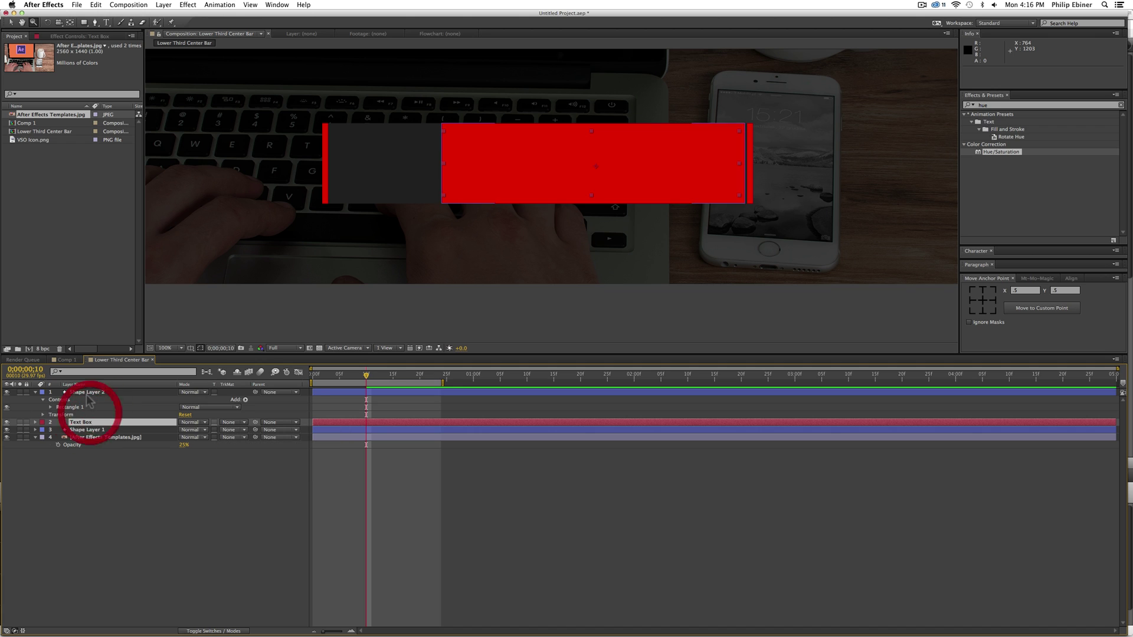
click(93, 392)
key(Return)
text(Track Matt)
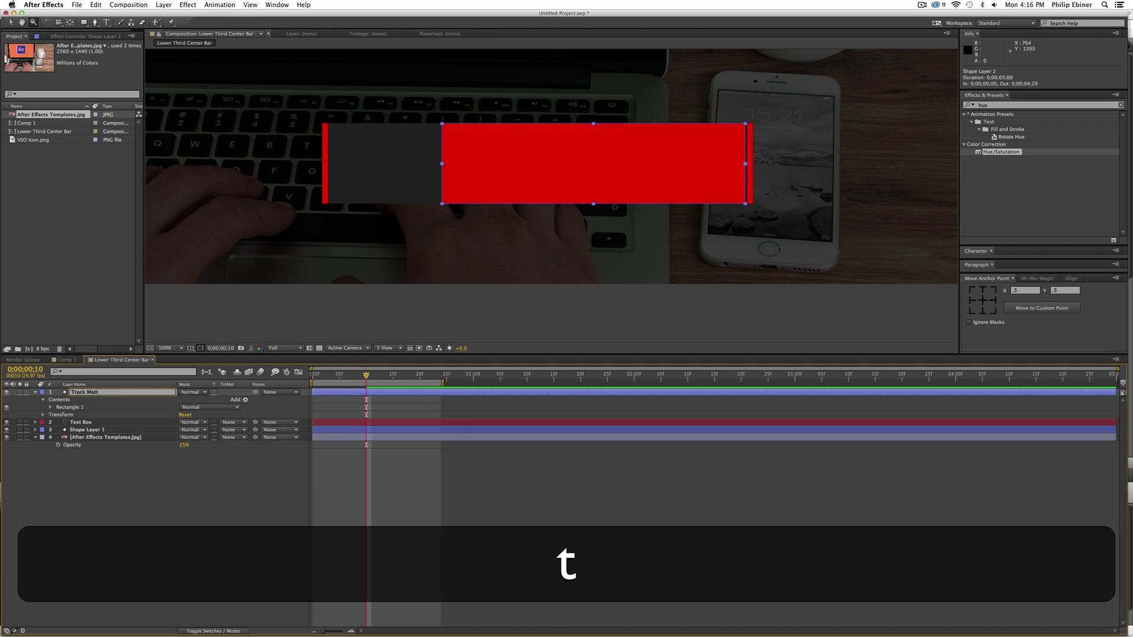
key(super+a)
text(TrkMat Te)
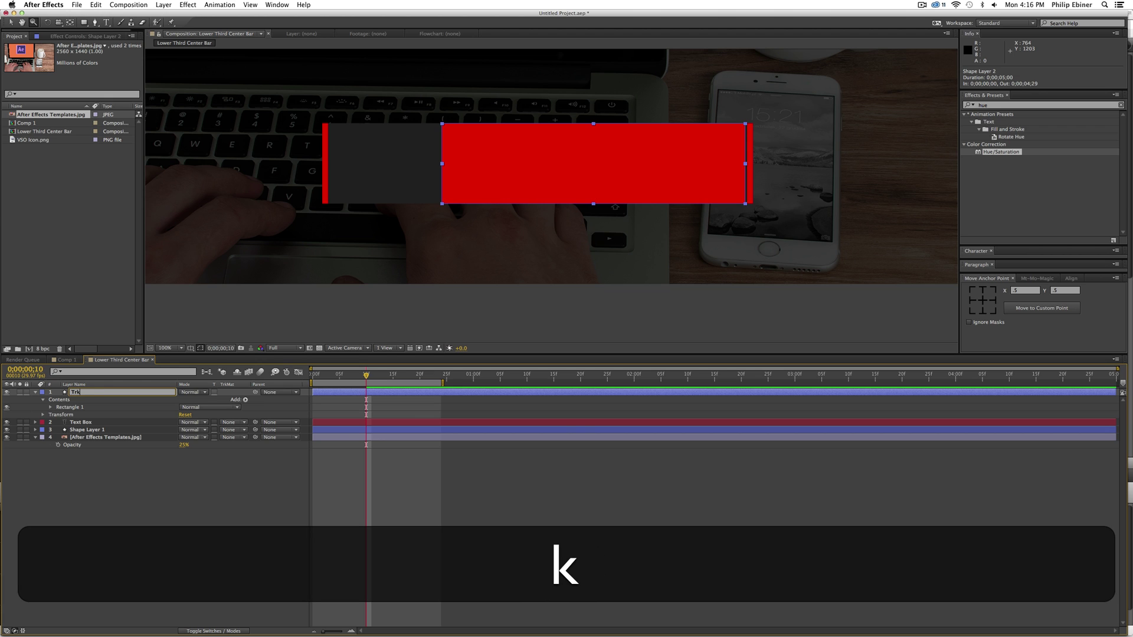
key(Return)
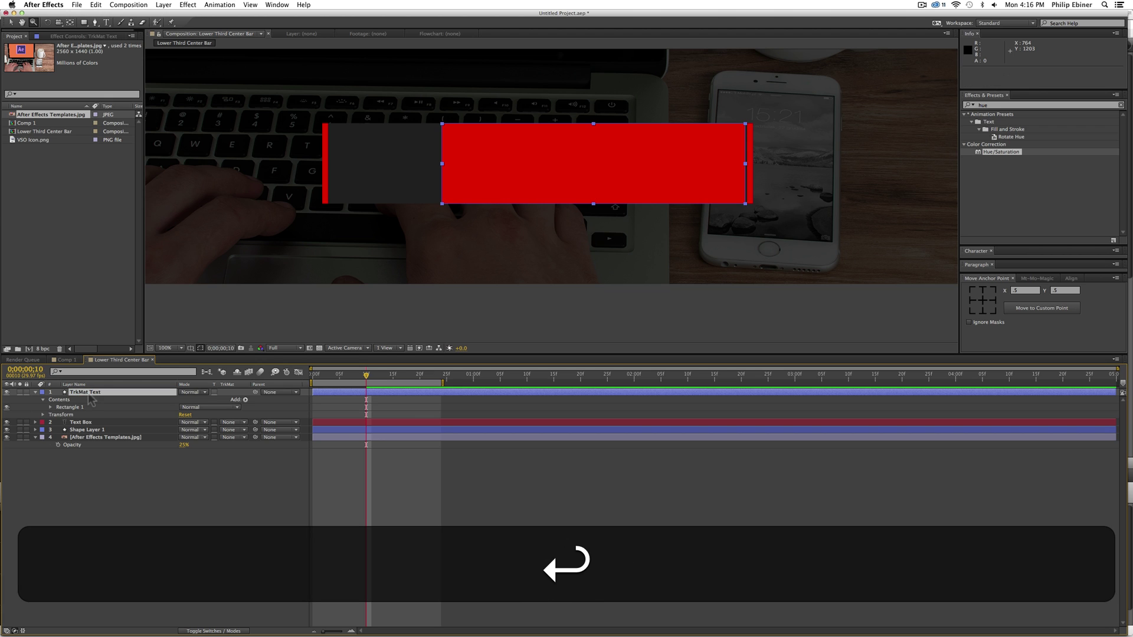
Step: Set the Text Box layer's track matte to Alpha Matte "TrkMat Text"
click(236, 429)
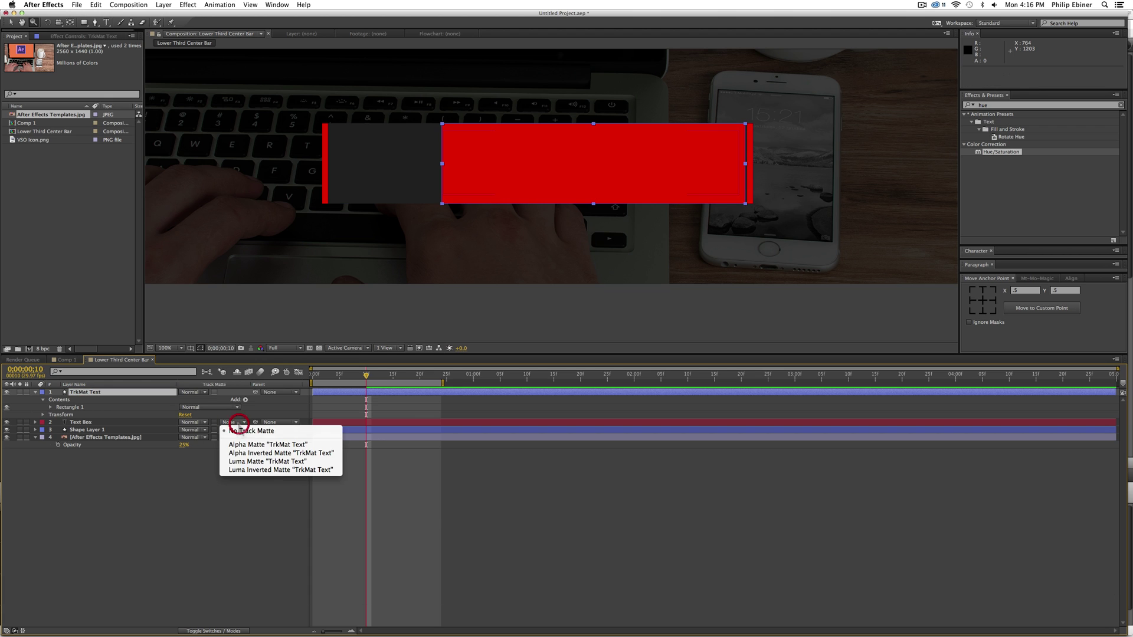
click(264, 445)
click(582, 481)
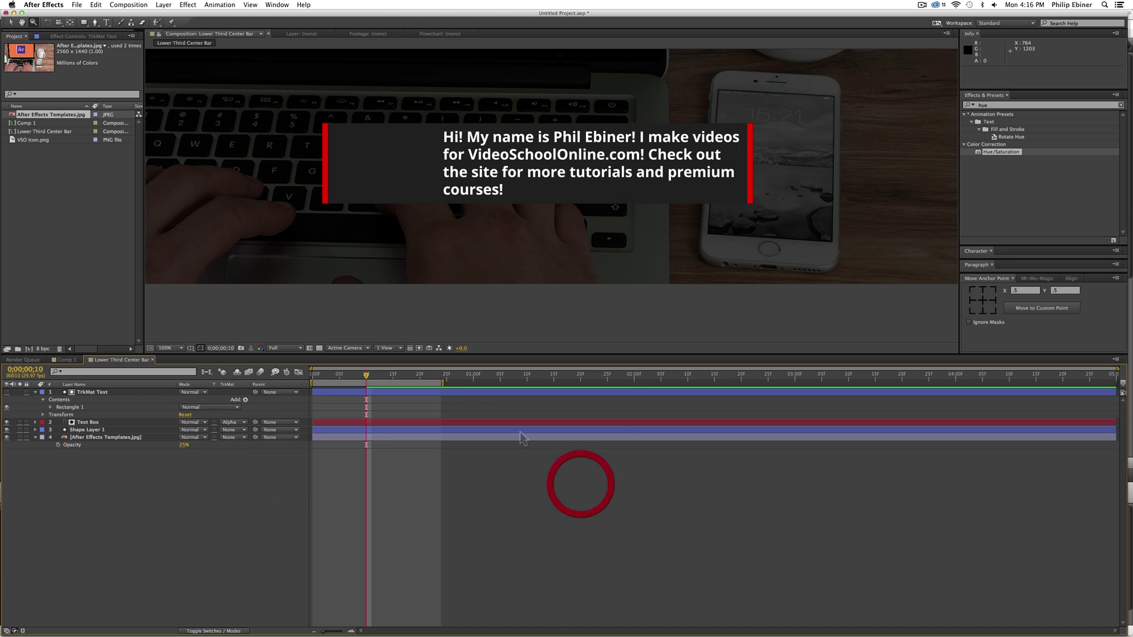
Step: Try moving the Text Box text across its matte's edge to test the matte, and undo the move
click(367, 389)
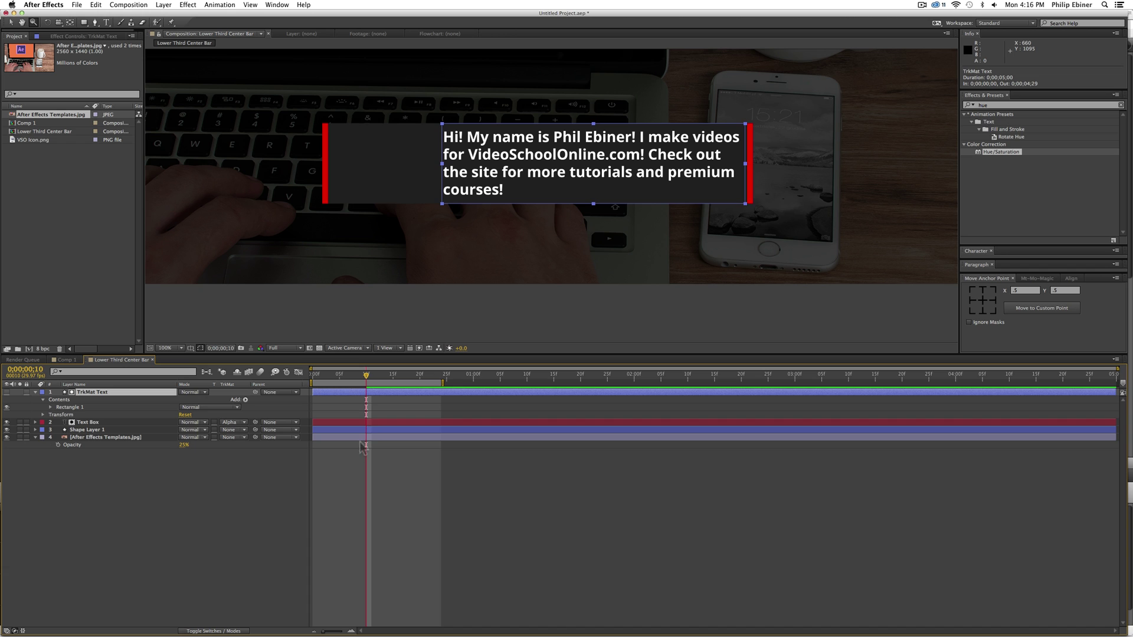
click(371, 422)
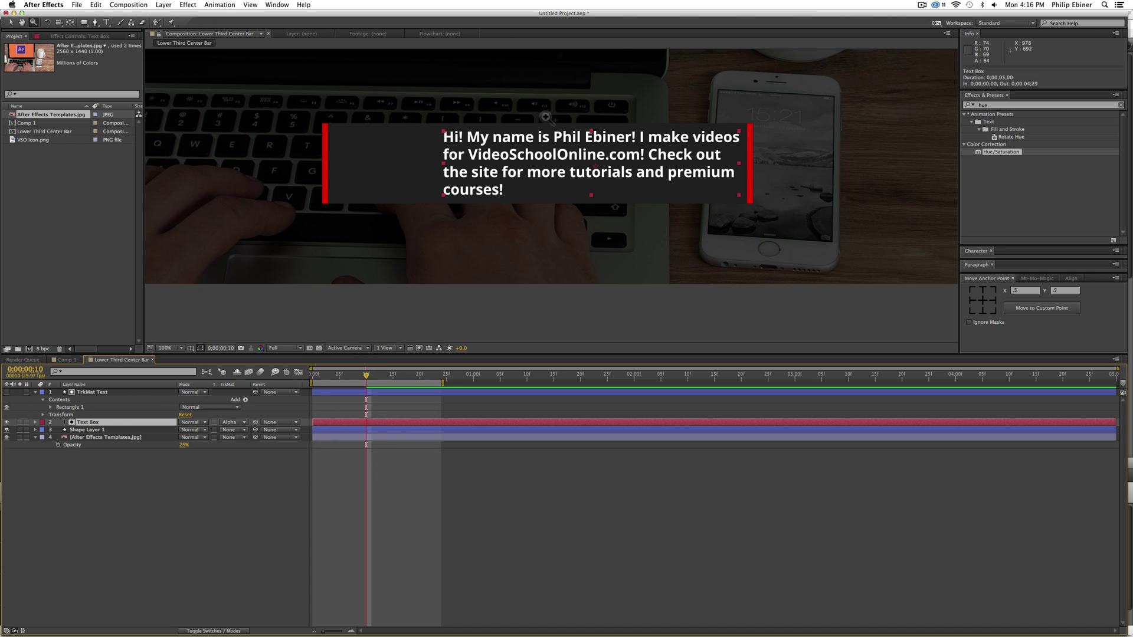
key(v)
drag(519, 137, 452, 194)
key(super+z)
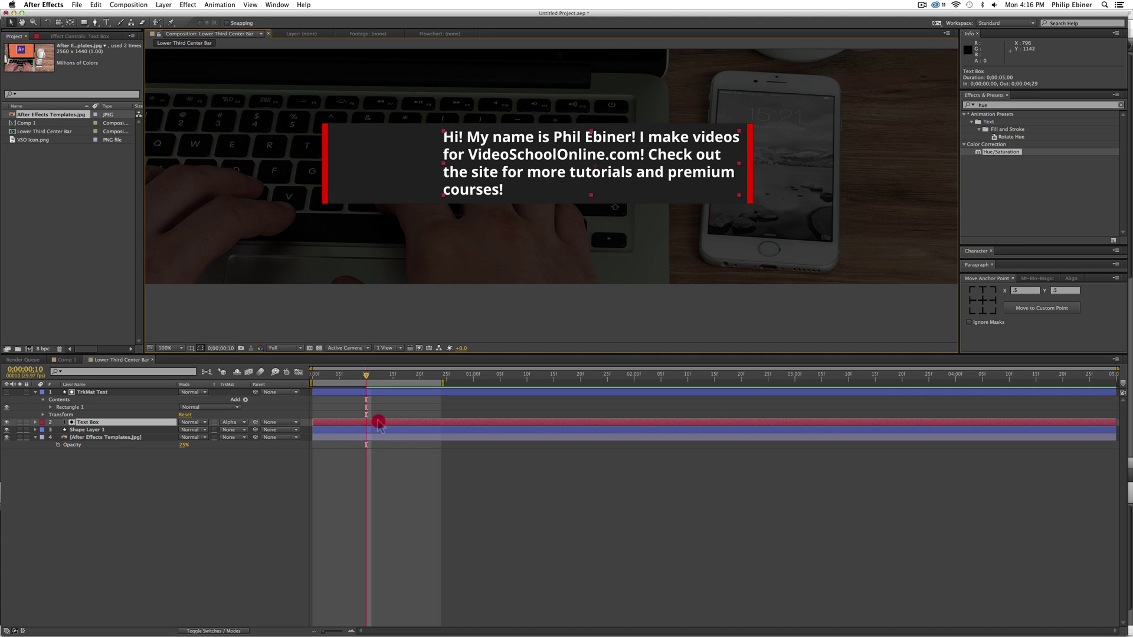
Step: Keyframe the Text Box's position so it rises from below its matte at 0;00;00;10 into its place in the bar at 0;00;00;20
key(p)
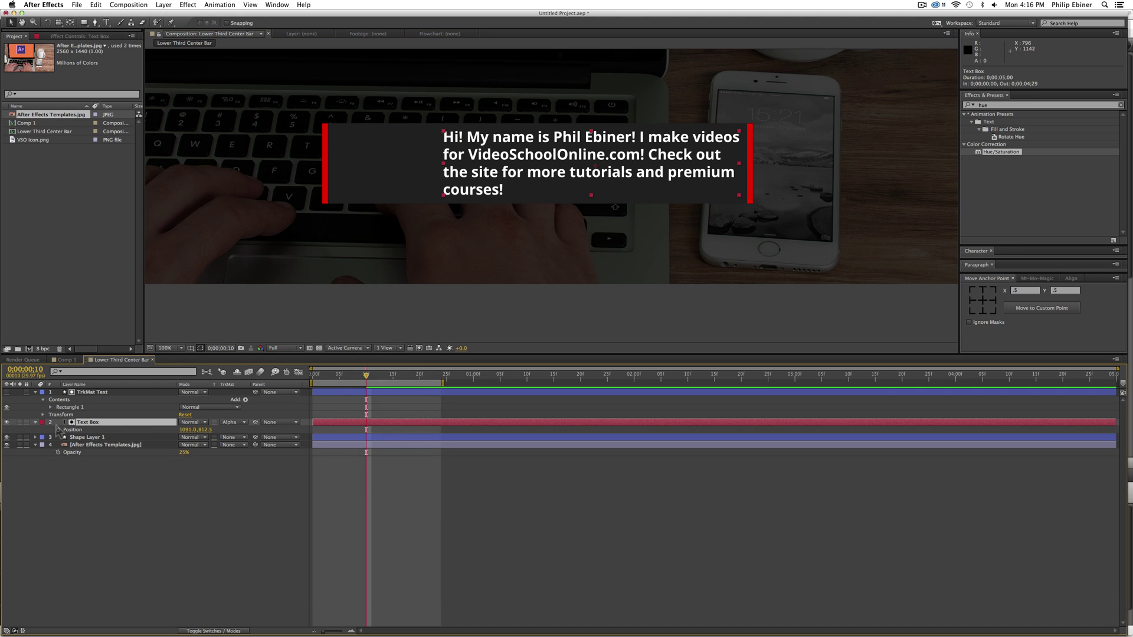
click(58, 430)
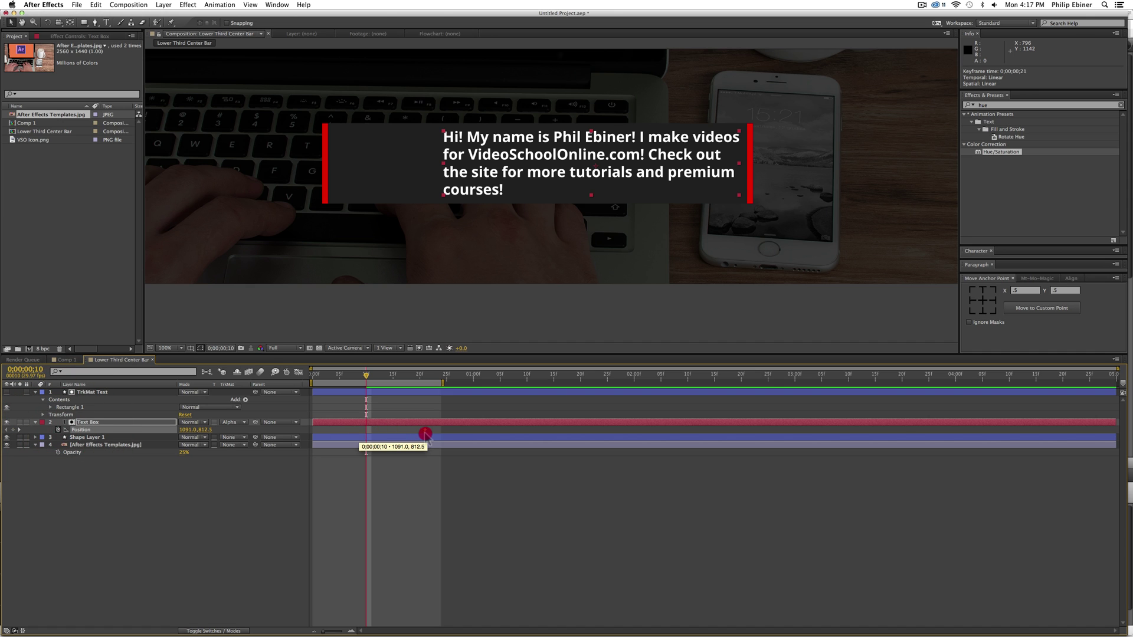
drag(420, 435, 420, 435)
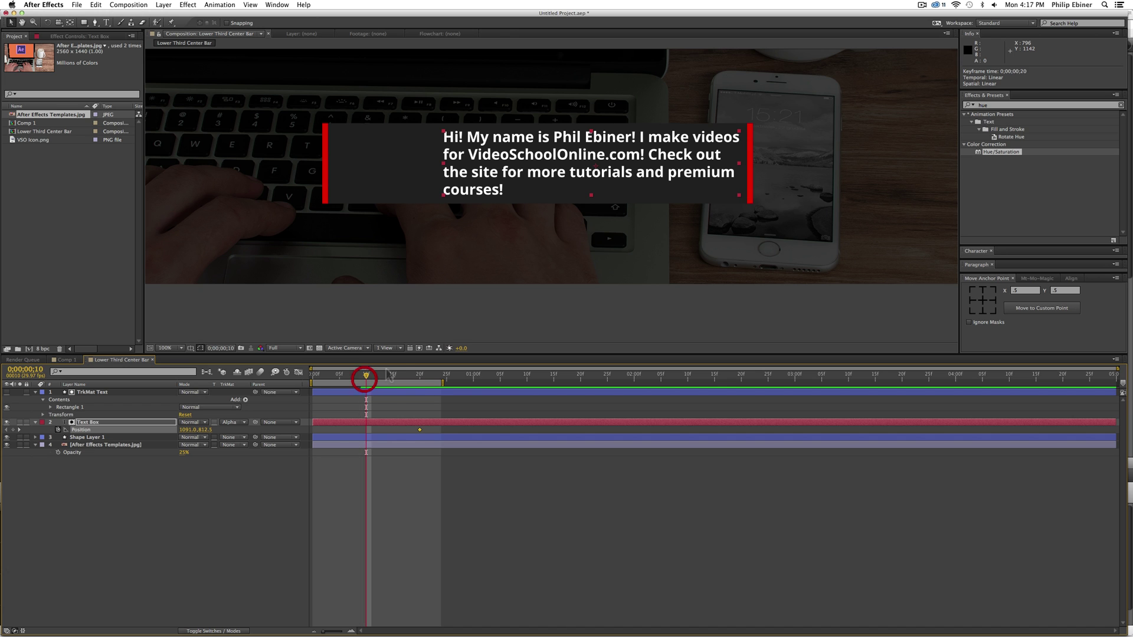
drag(542, 159, 540, 238)
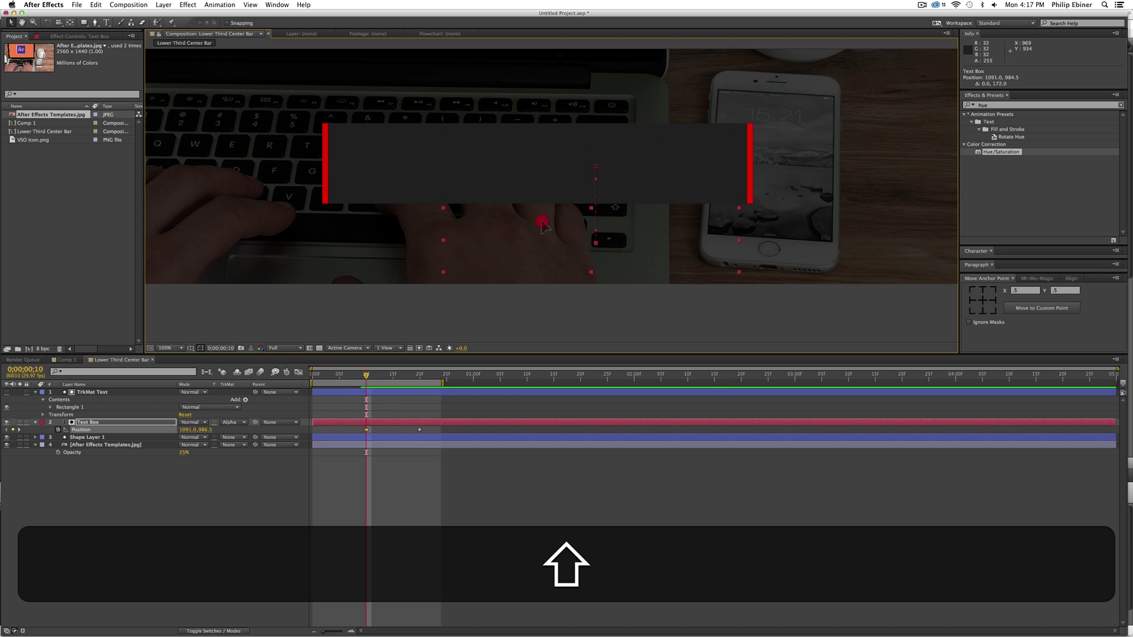
drag(367, 375, 417, 435)
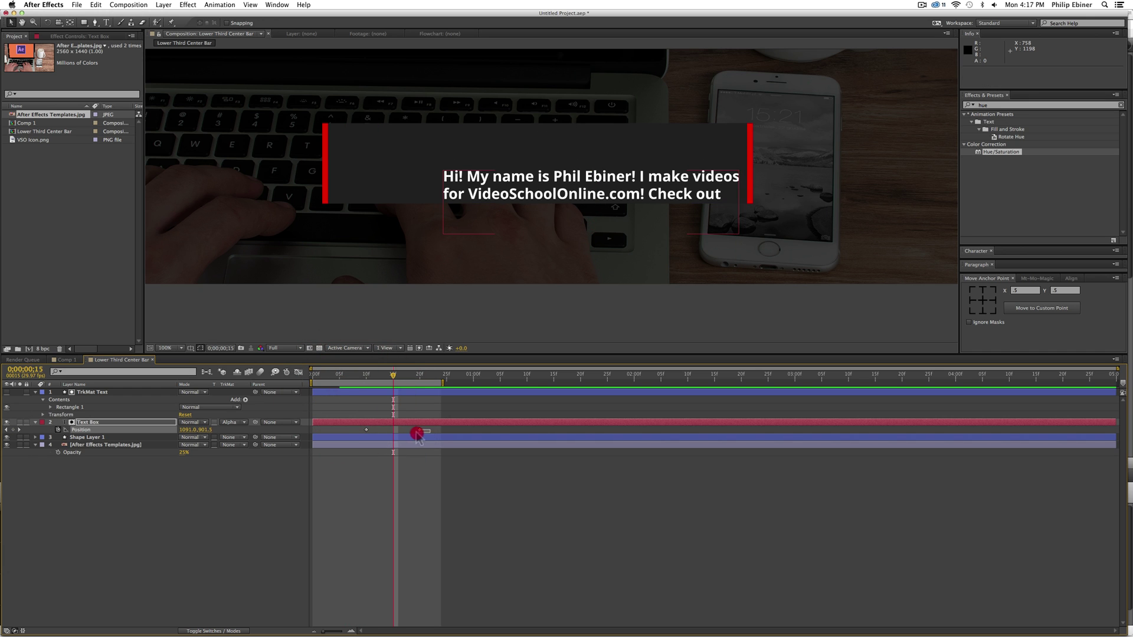
Step: Apply Easy Ease to both Text Box position keyframes, extend the first keyframe's outgoing influence in the speed graph, and preview the motion
drag(347, 434, 346, 432)
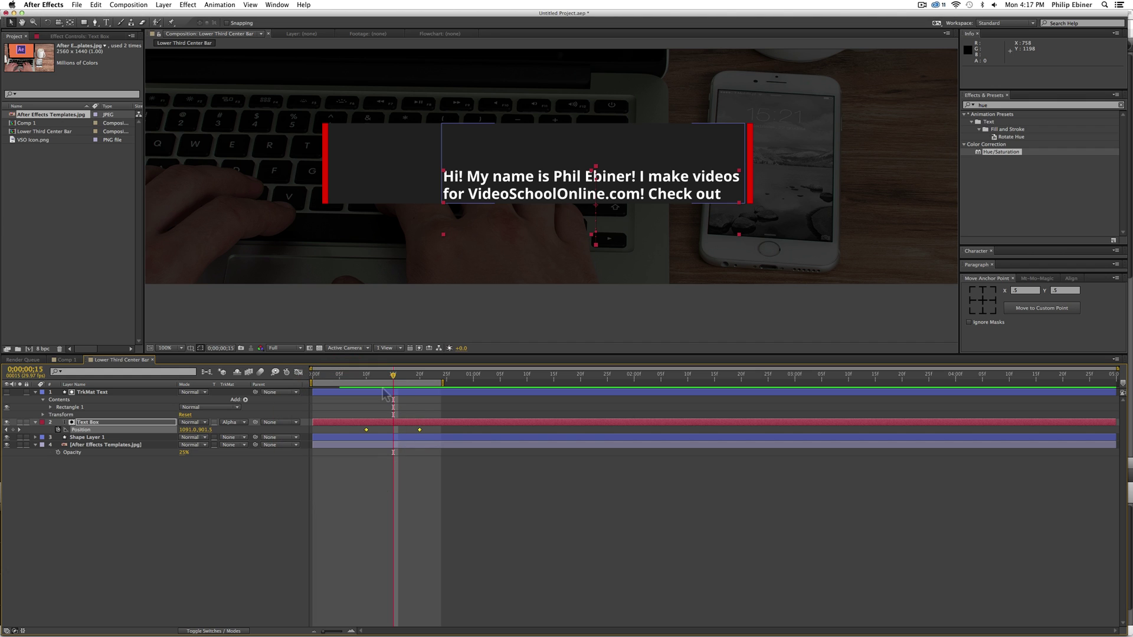
key(F9)
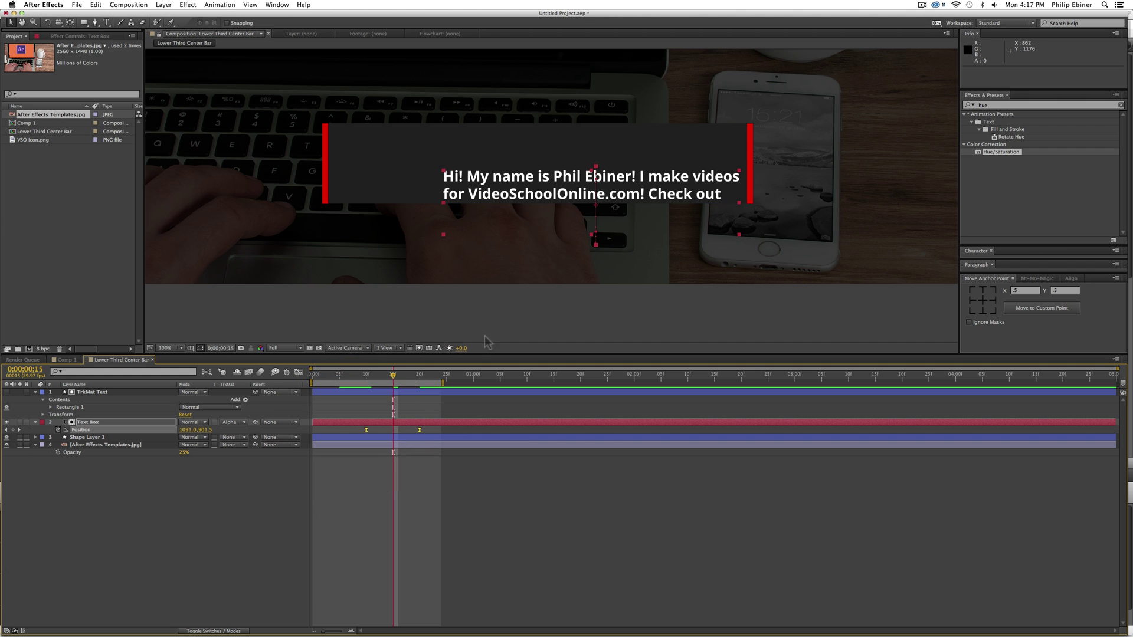
click(298, 372)
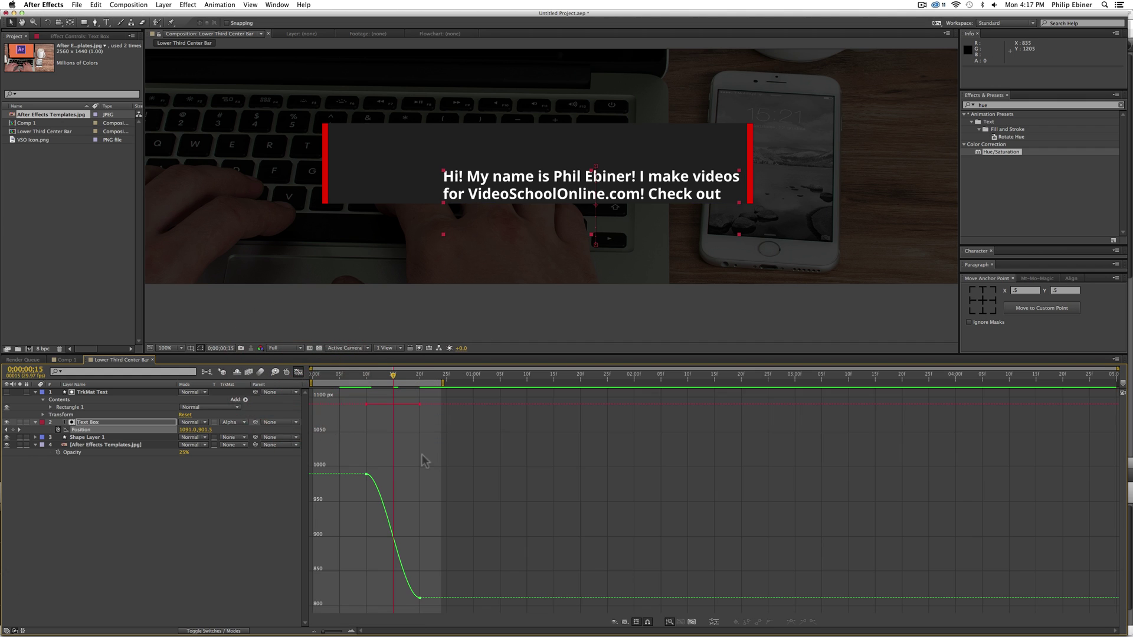
click(625, 622)
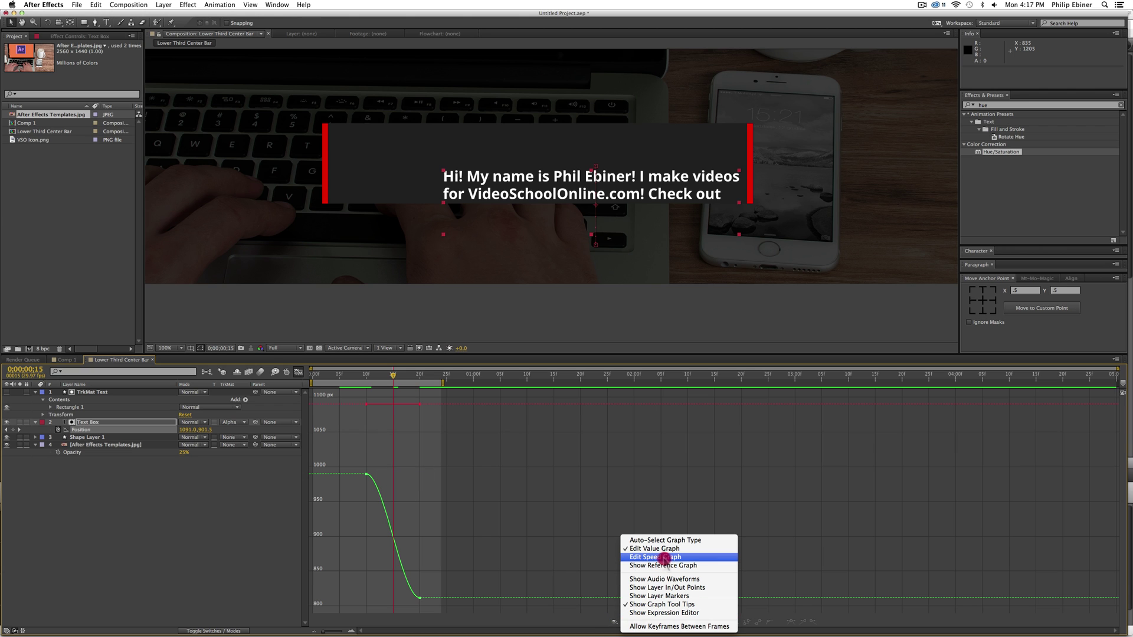
click(665, 558)
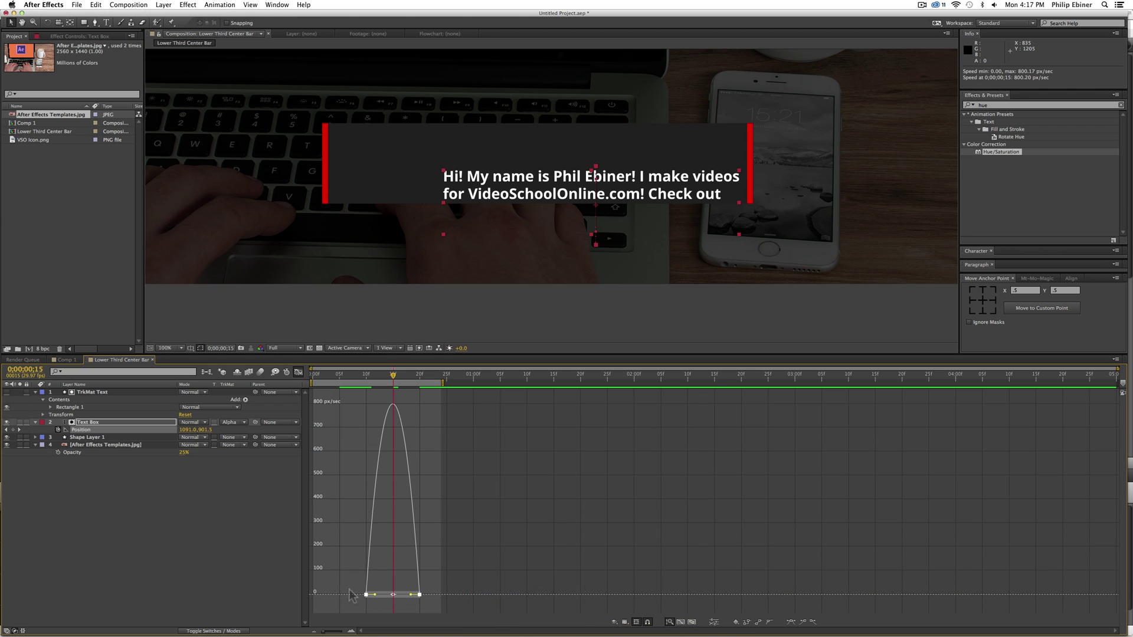
mouse_move(375, 598)
mouse_down()
mouse_move(404, 598)
mouse_move(373, 597)
mouse_move(389, 597)
mouse_up()
click(298, 372)
key(0)
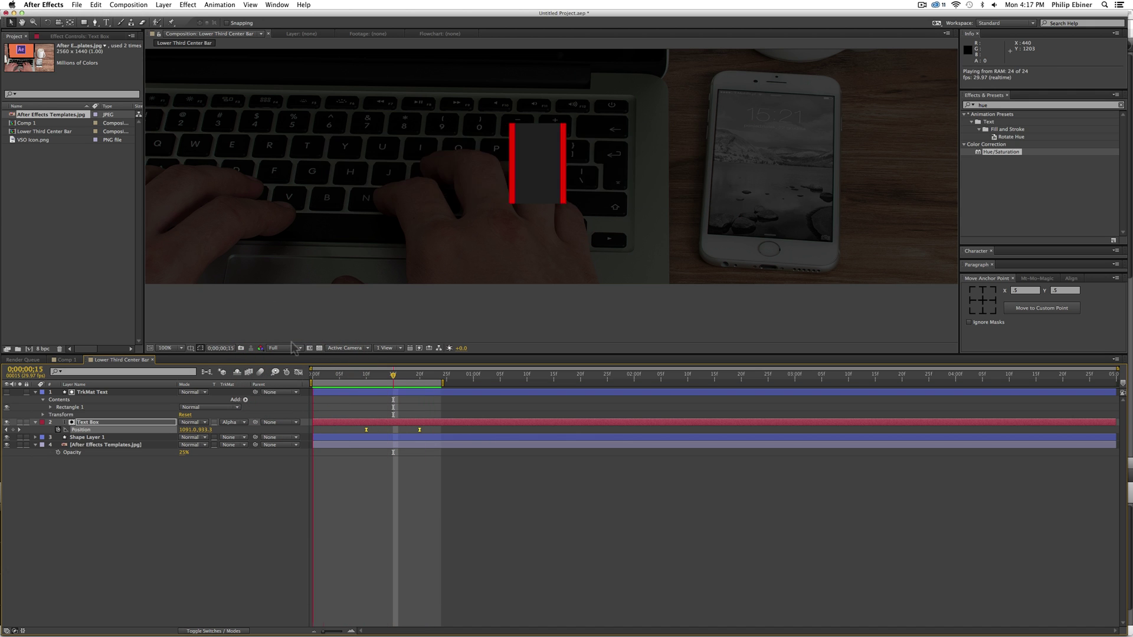
key(space)
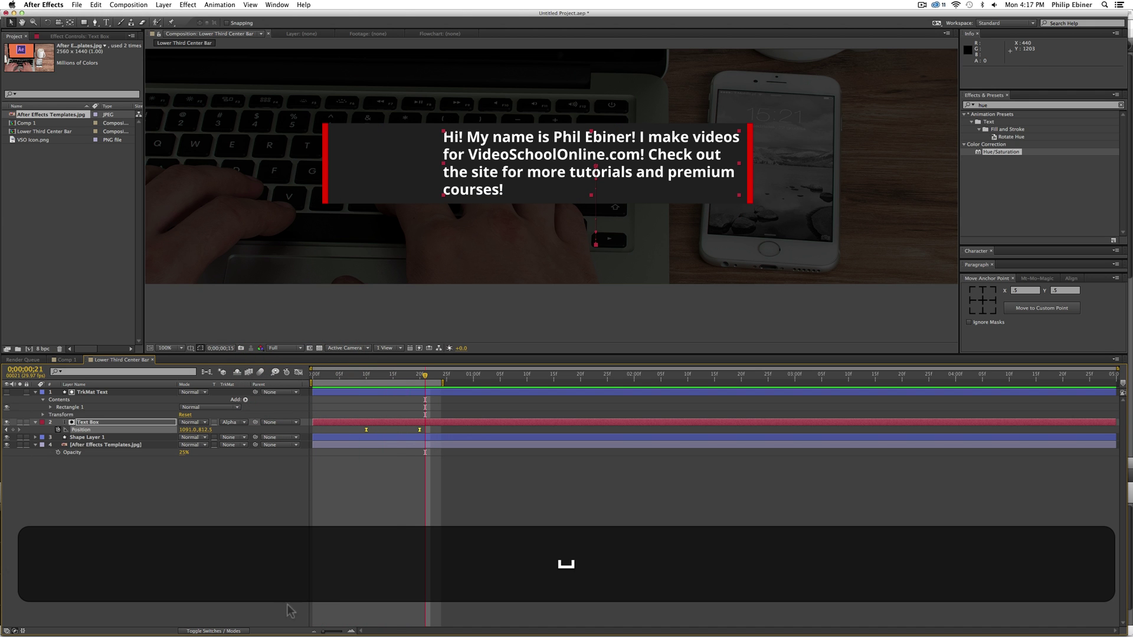
Step: Turn on motion blur for the Text Box layer and for the composition, and preview it
click(193, 631)
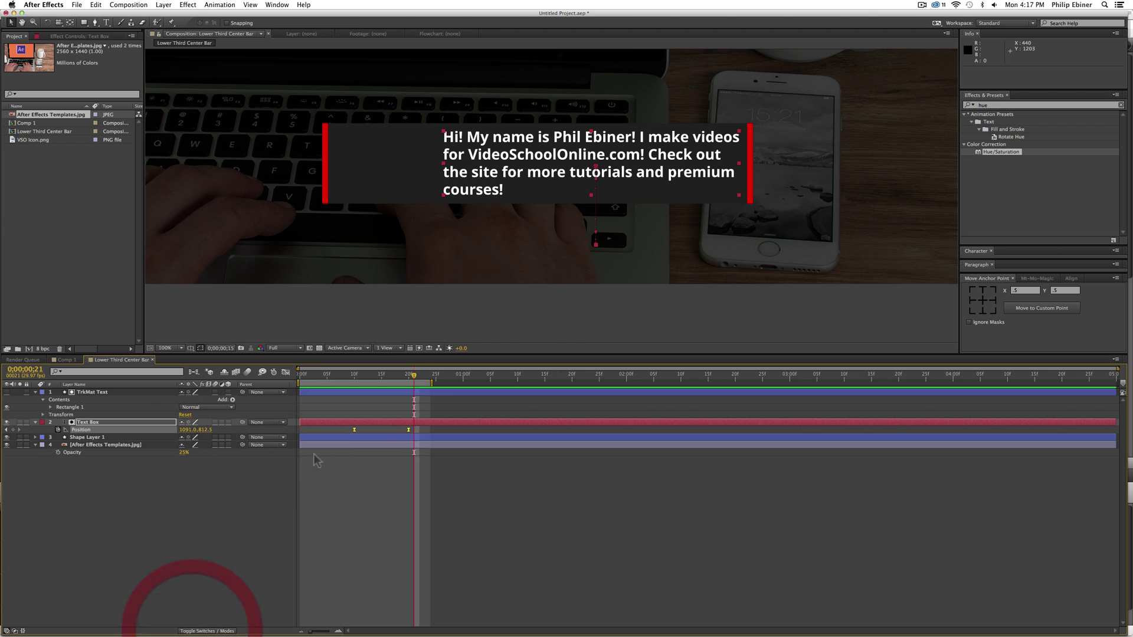
click(215, 422)
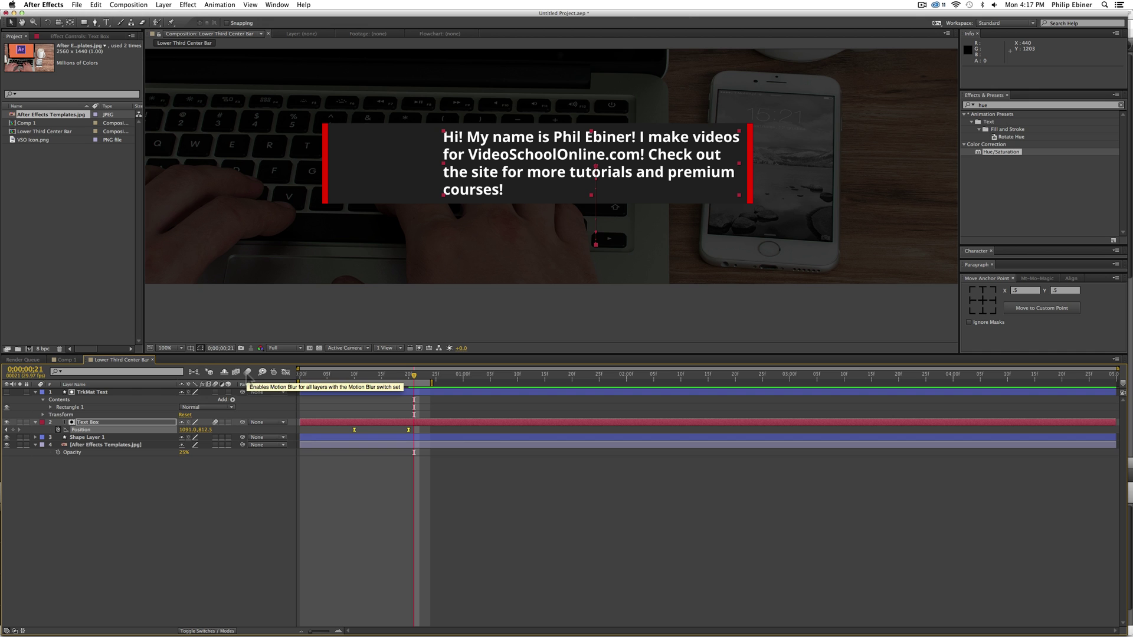
click(248, 373)
key(KP_0)
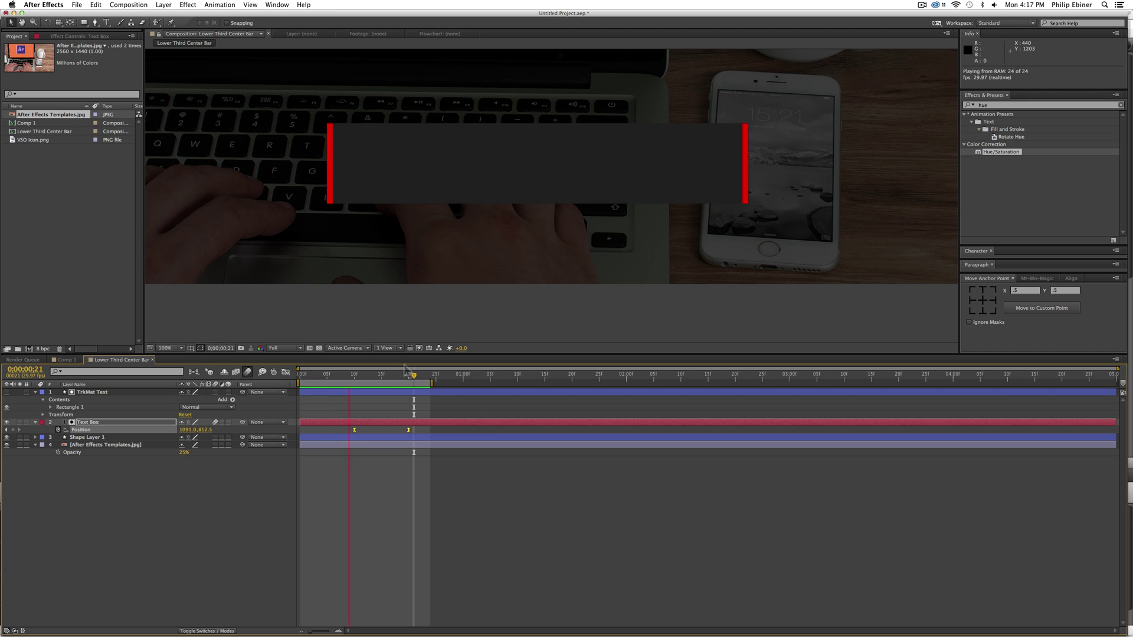
key(space)
Step: Move the Text Box's last position keyframe to 0;00;00;24, set the work area from the composition start to about 0;00;01;05, and preview
drag(409, 429, 430, 434)
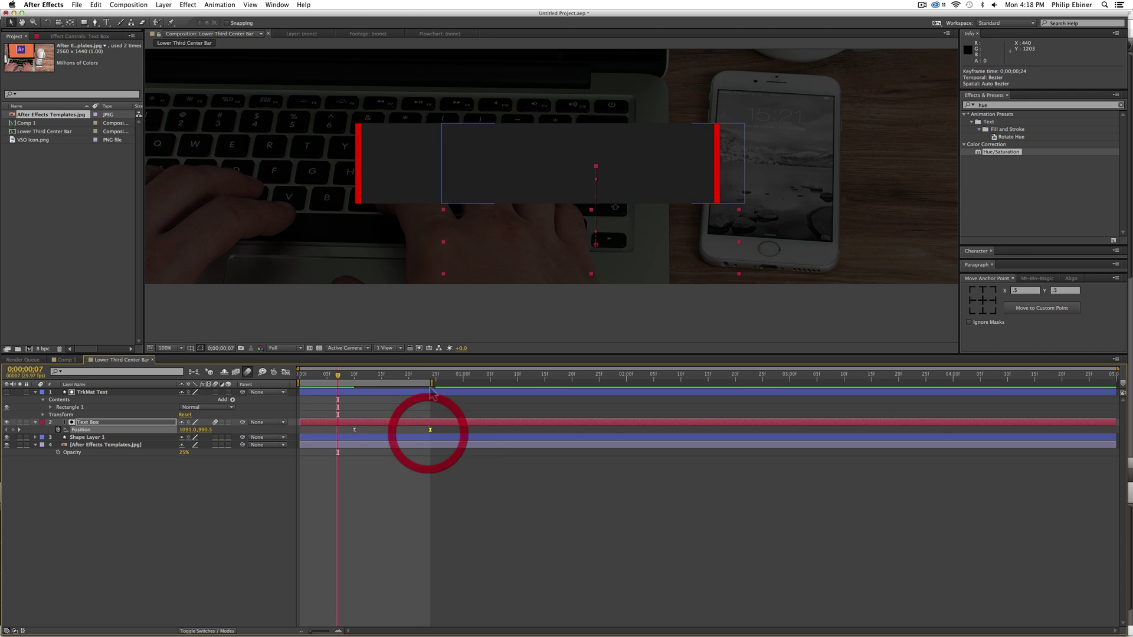
drag(429, 383, 496, 385)
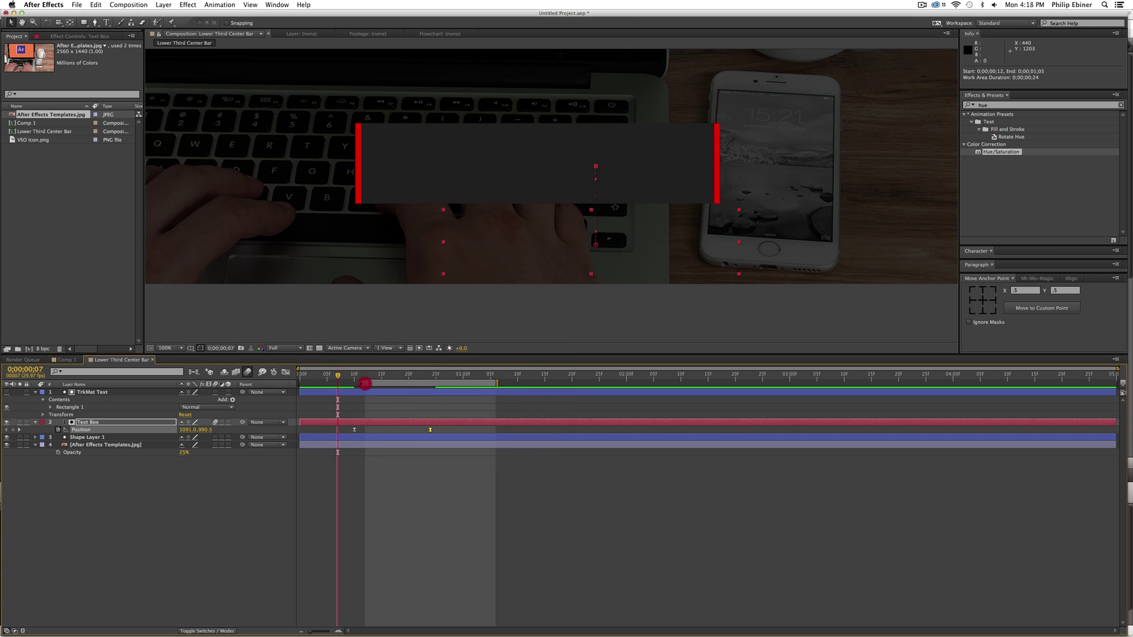
drag(365, 384, 300, 384)
key(KP_0)
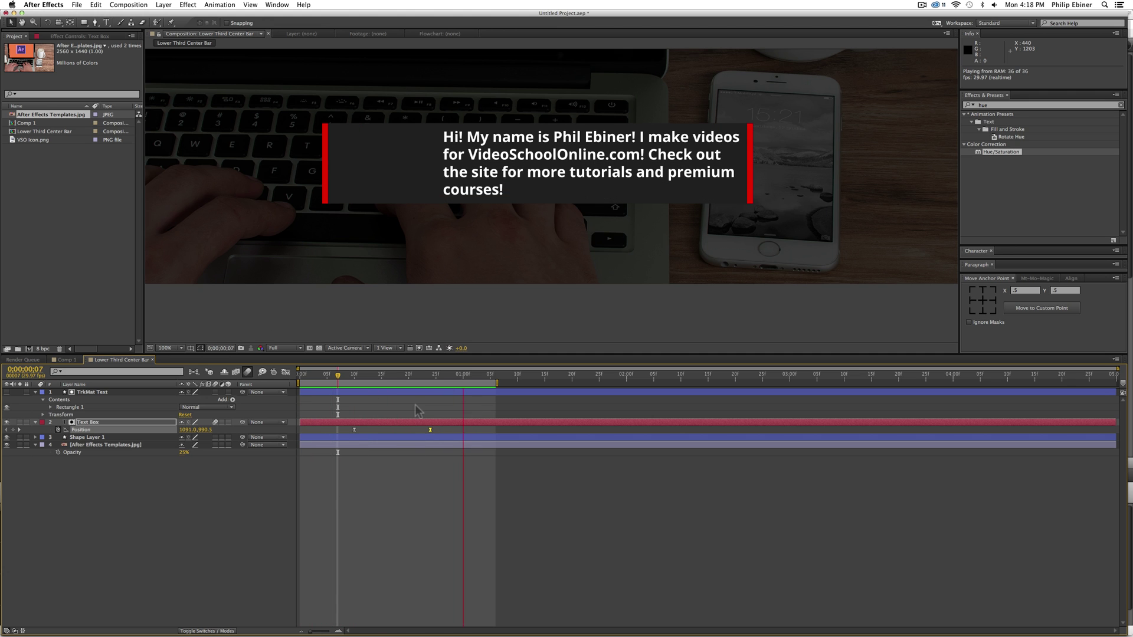
key(space)
click(358, 483)
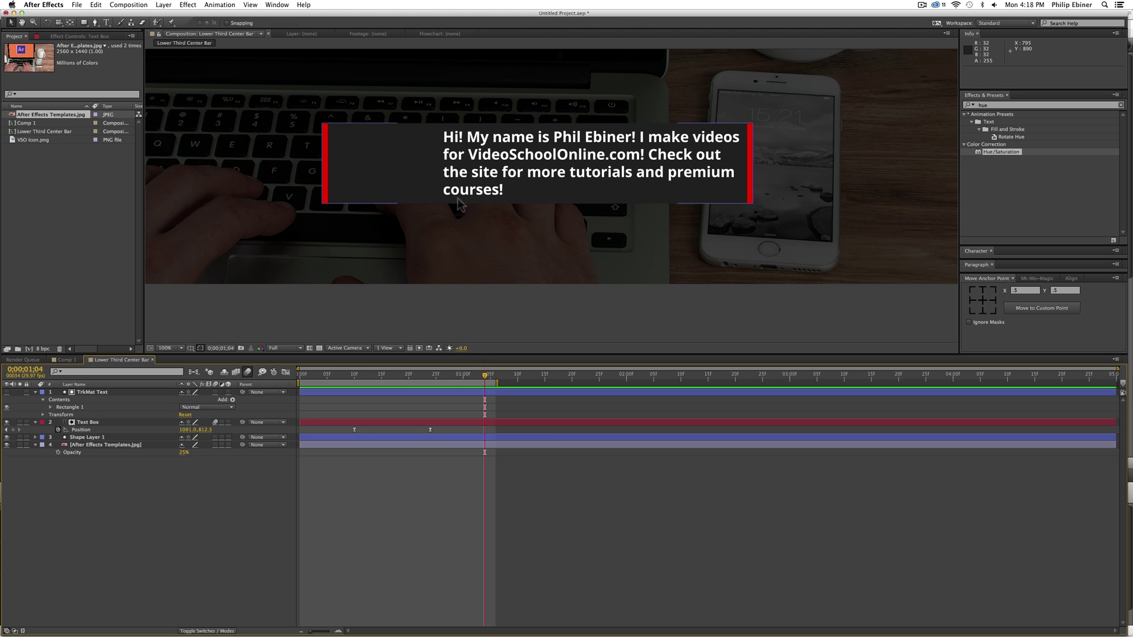
Step: Add VSO Icon.png to the composition as the top layer, scale it to 17%, and place it inside the bar, left of the text
drag(33, 139, 385, 169)
key(s)
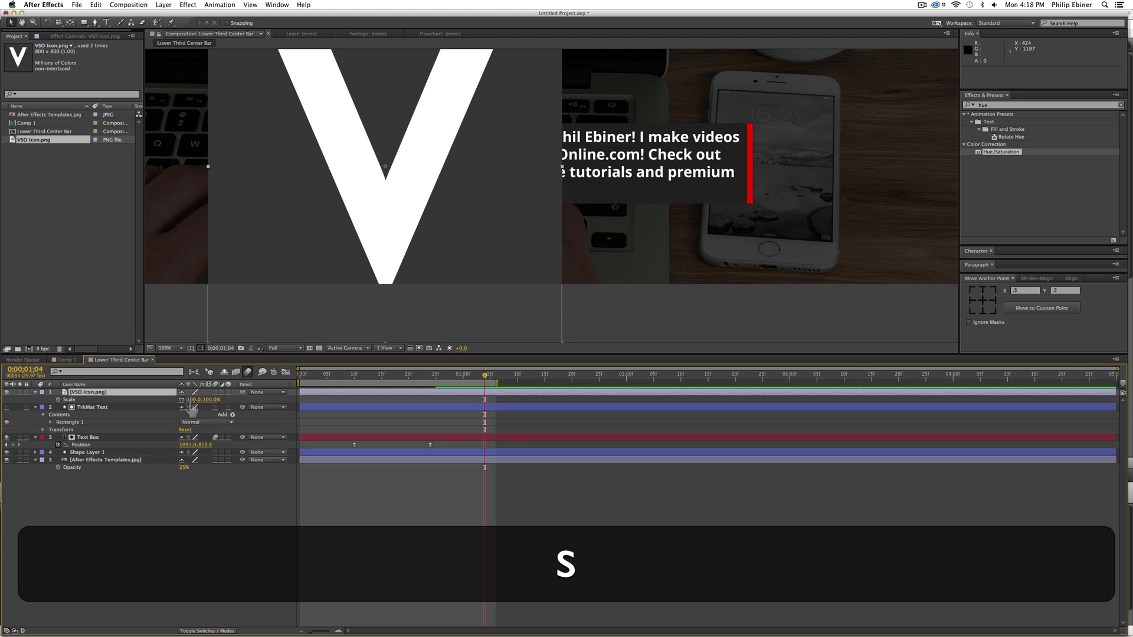
click(181, 402)
drag(181, 402, 165, 405)
drag(410, 175, 404, 171)
drag(204, 400, 203, 400)
click(380, 160)
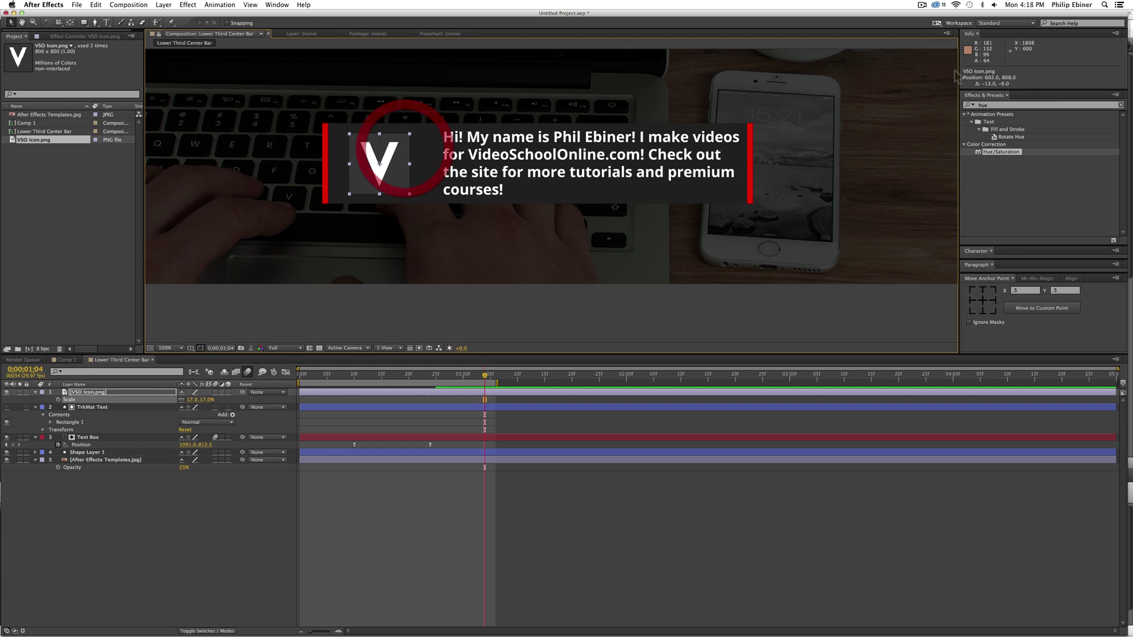
Step: Apply Hue/Saturation to the VSO icon and colorize it green with hue 157°, saturation 99 and lightness 17
drag(1007, 156, 418, 393)
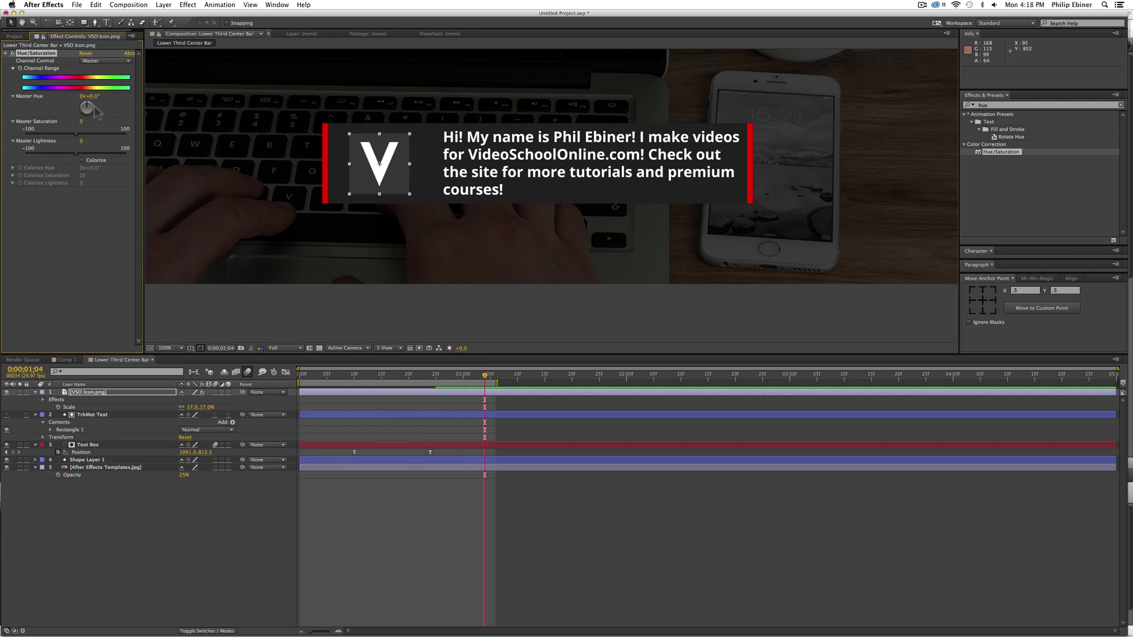
click(83, 160)
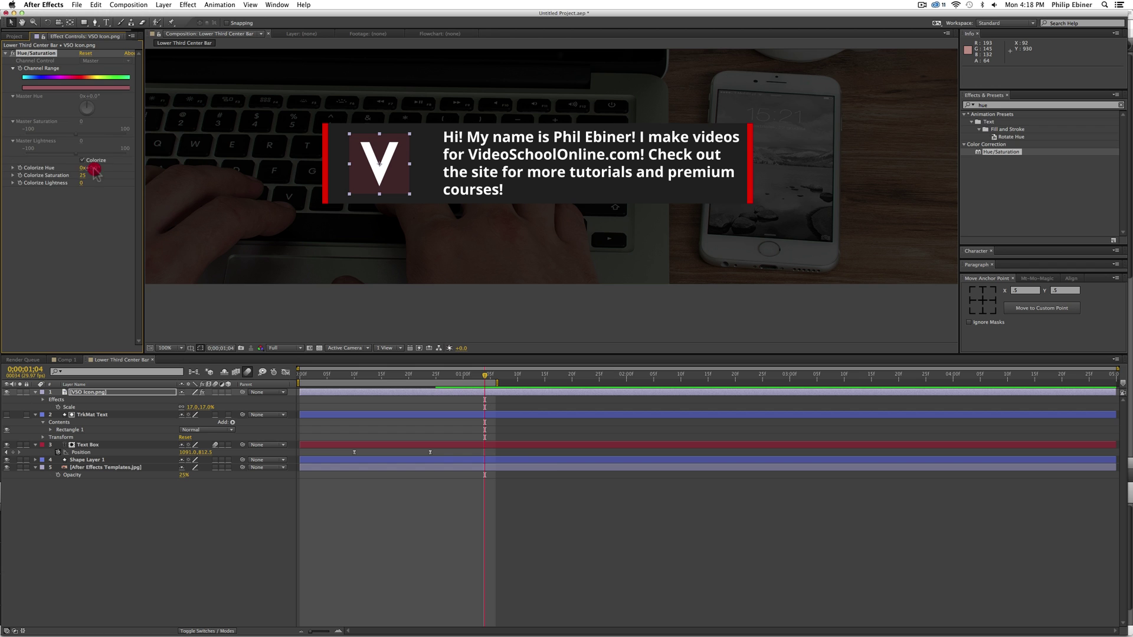
drag(95, 173, 143, 167)
click(89, 184)
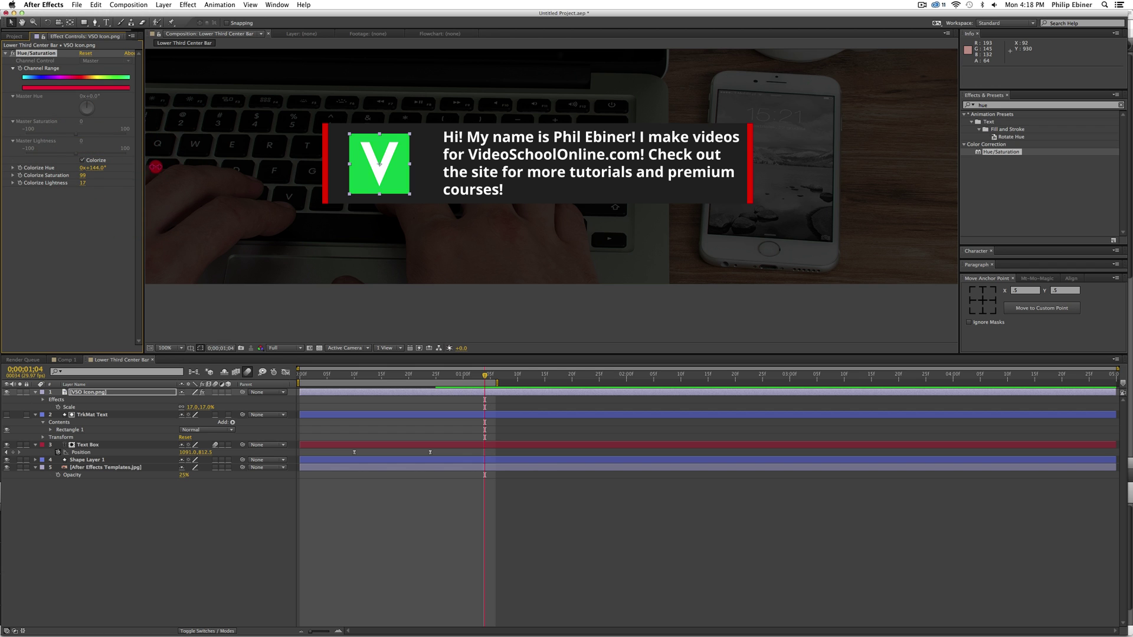
click(559, 483)
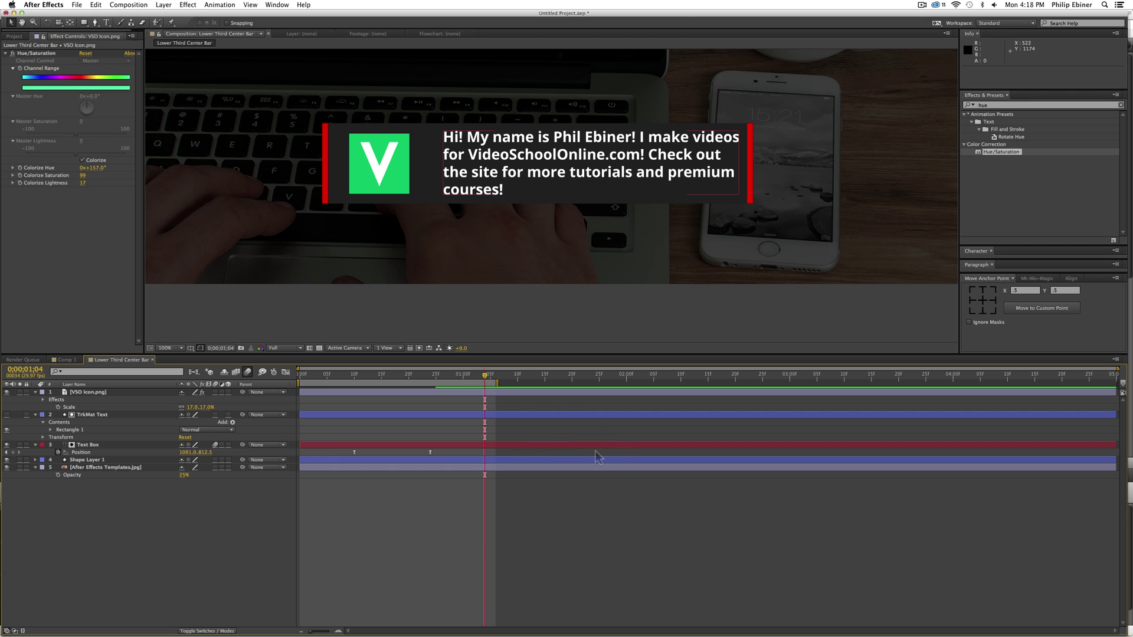
Step: Preview the animation with the logo, return to 0;00;00;08, and collapse the properties of all layers
key(KP_0)
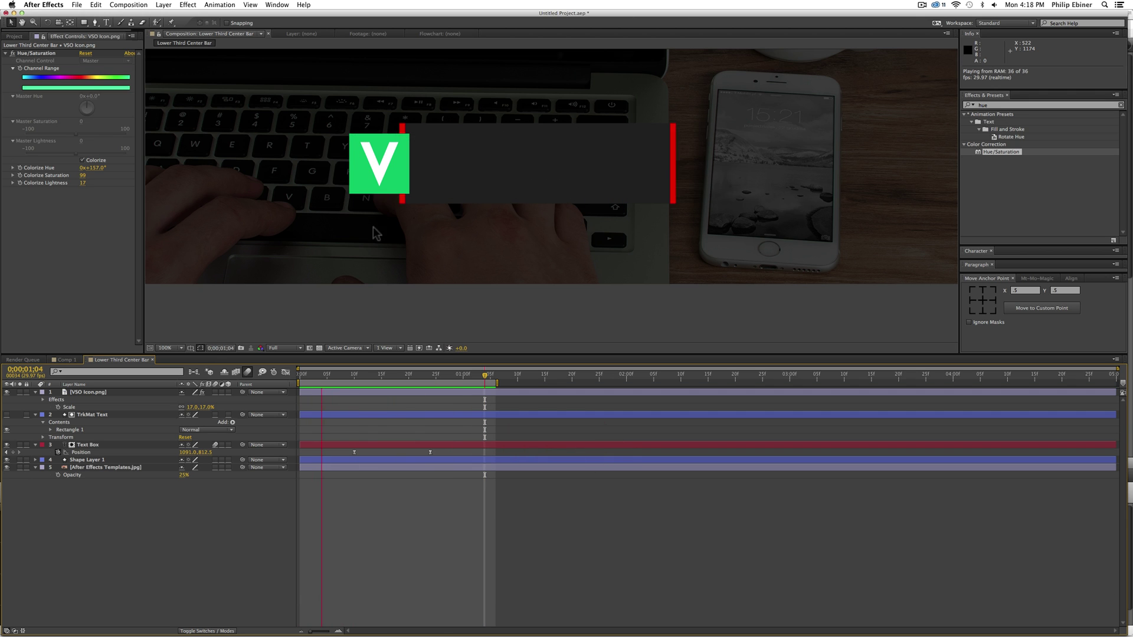
key(space)
click(366, 378)
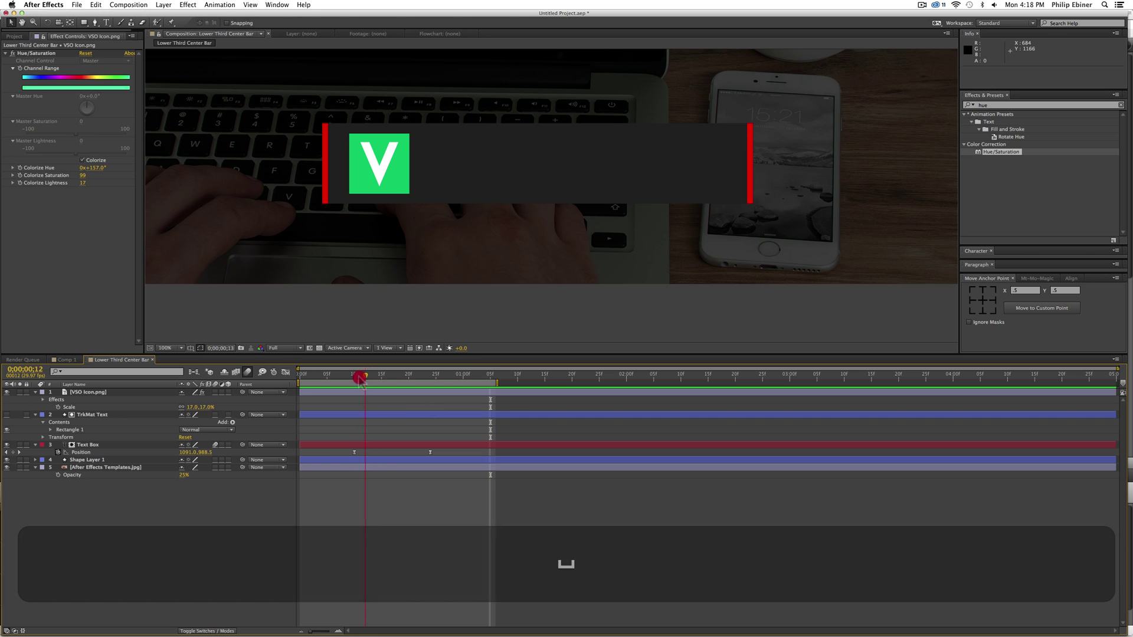
drag(366, 378, 419, 399)
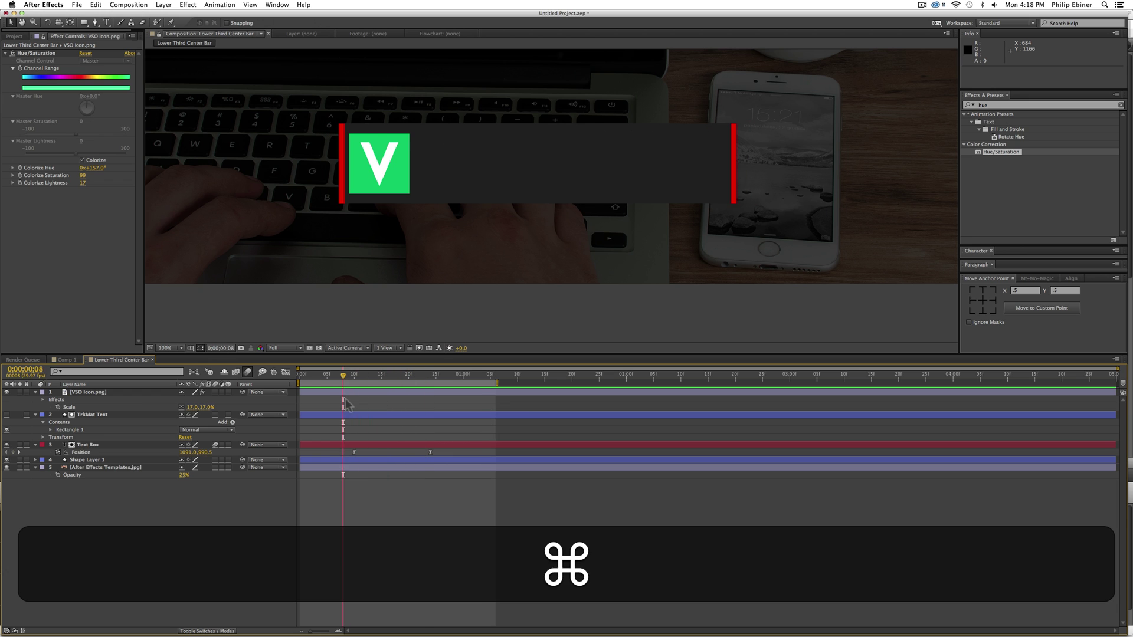
key(super+s)
Step: With no layer selected, draw a rectangle about 242 × 182 px over the logo, starting at the left red bar and spanning the bar's height
click(92, 400)
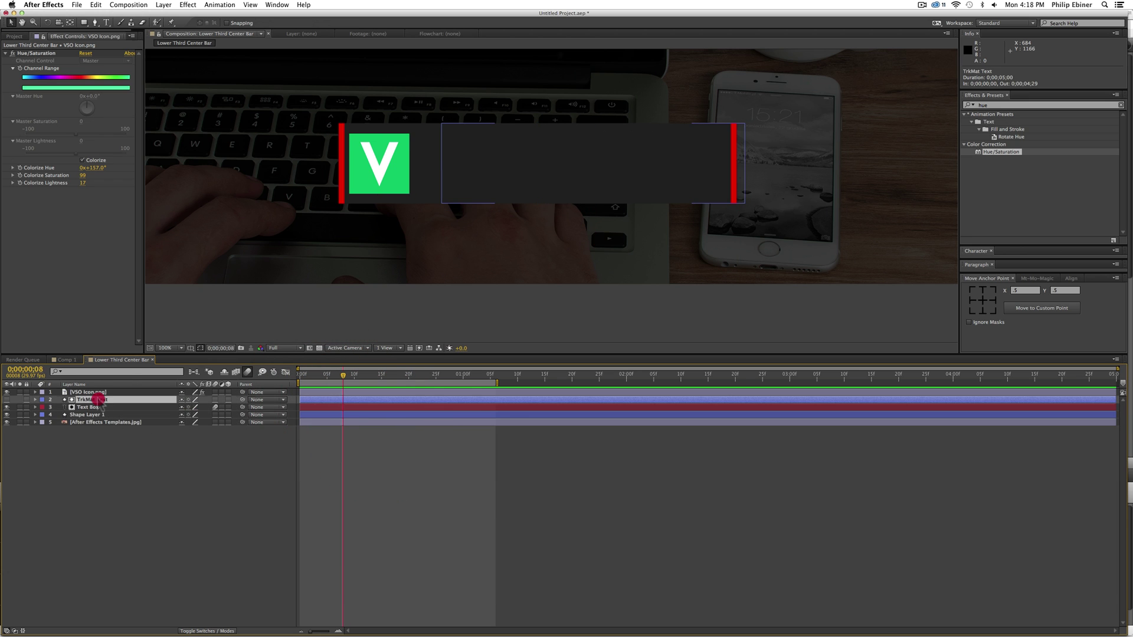
click(102, 394)
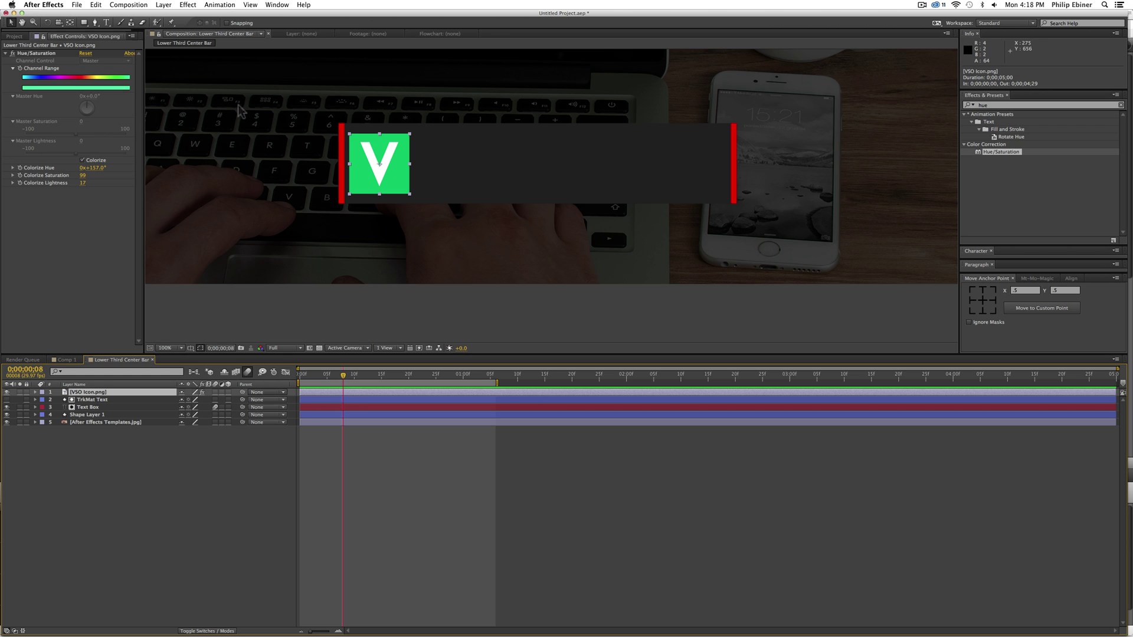
click(84, 23)
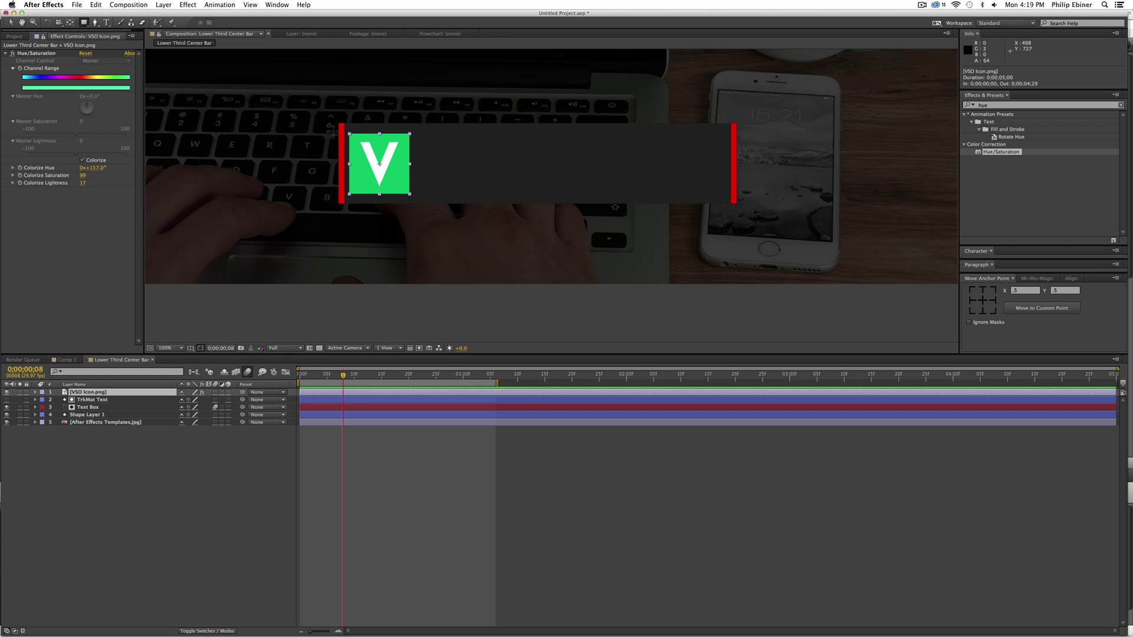
click(364, 487)
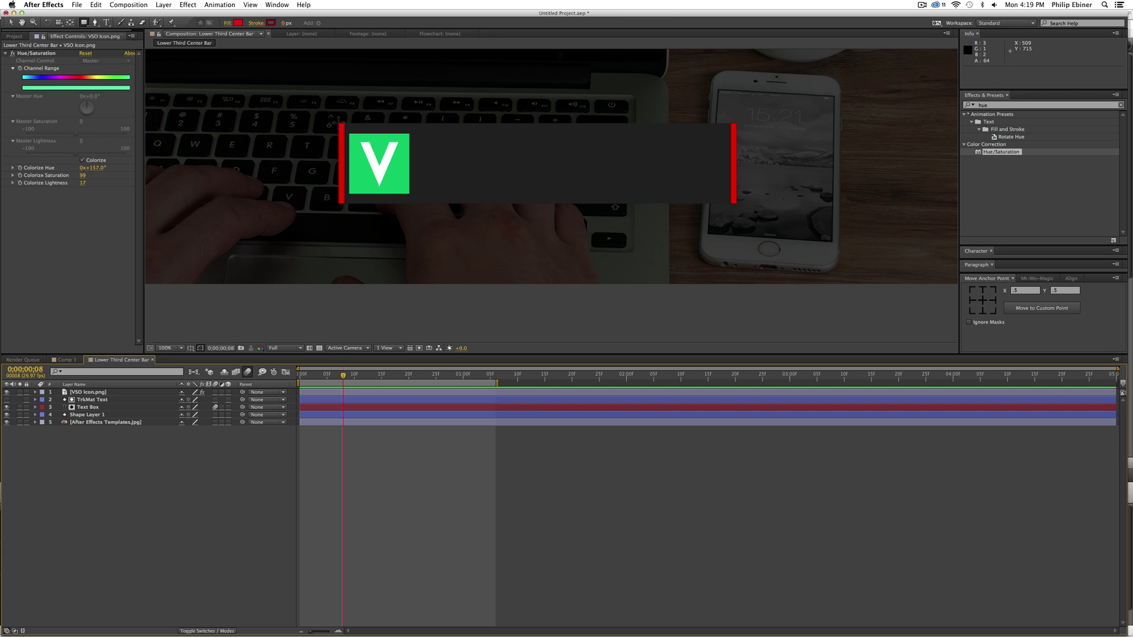
drag(338, 123, 445, 204)
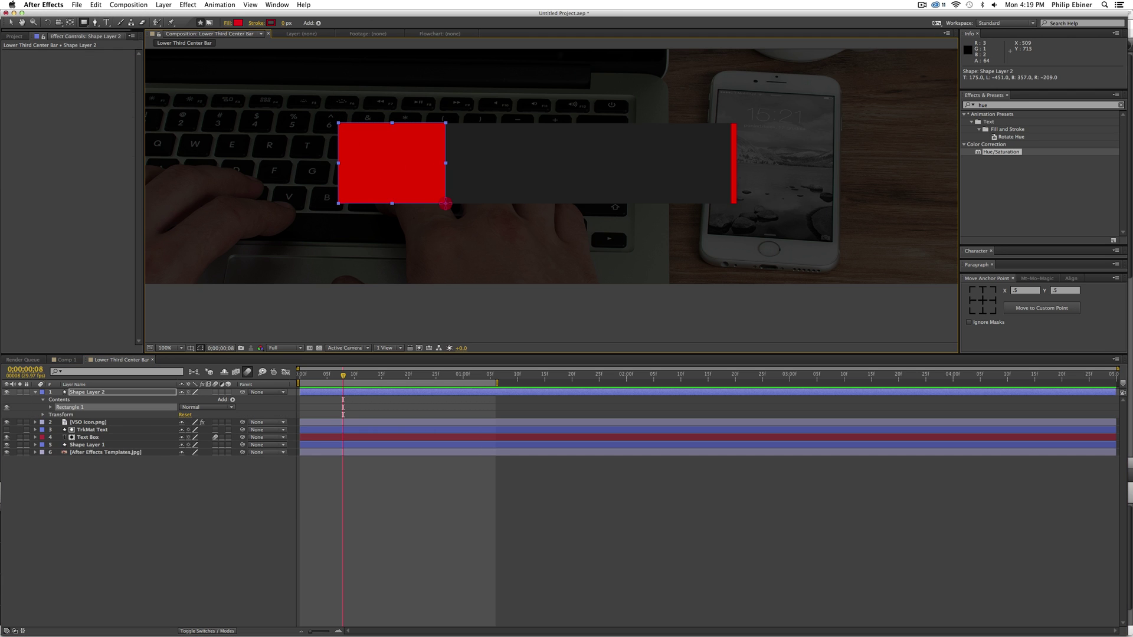
Step: Set the new rectangle's fill color to a medium-dark green
click(238, 23)
click(756, 177)
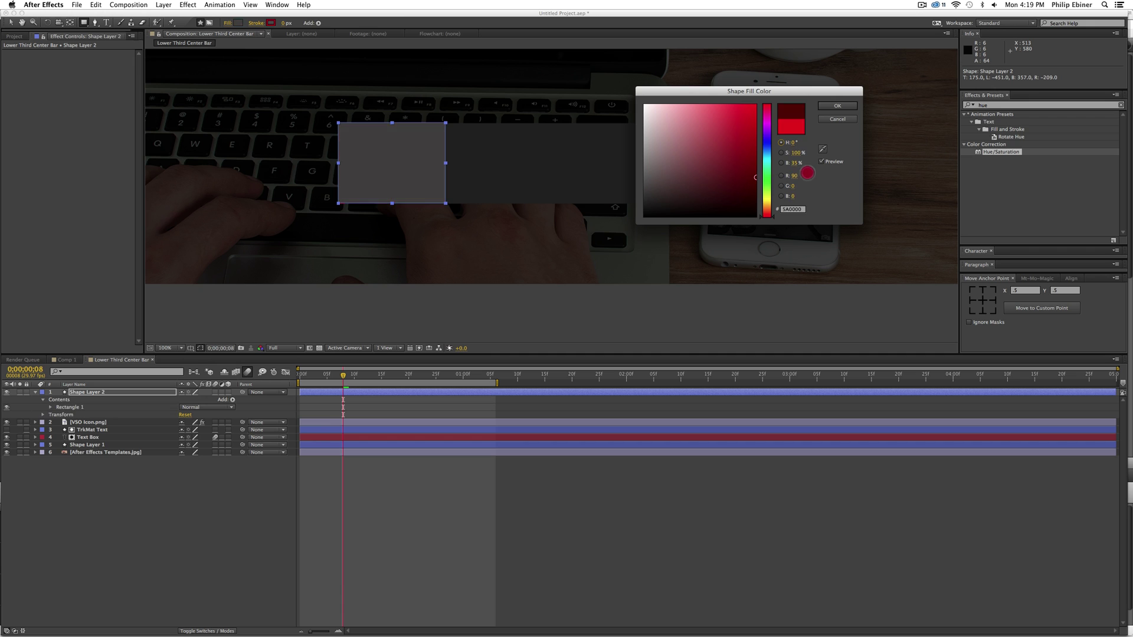
click(768, 185)
click(835, 105)
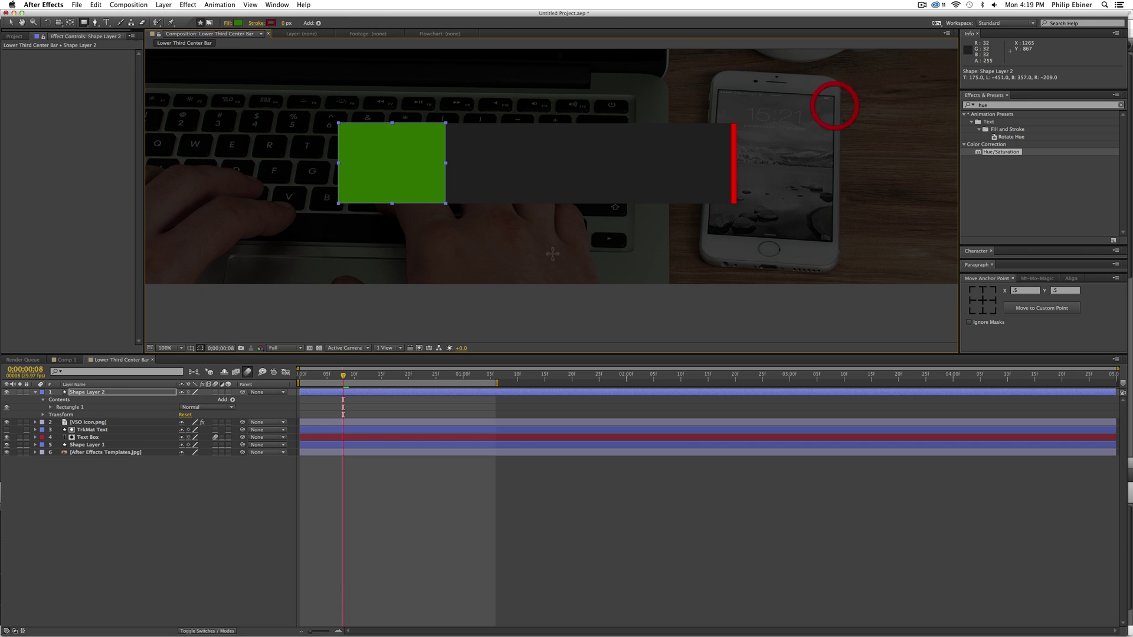
Step: Nudge the green rectangle slightly left over the red bar and set the VSO icon's track matte to Alpha Matte "Shape Layer 2"
key(v)
drag(388, 175, 424, 176)
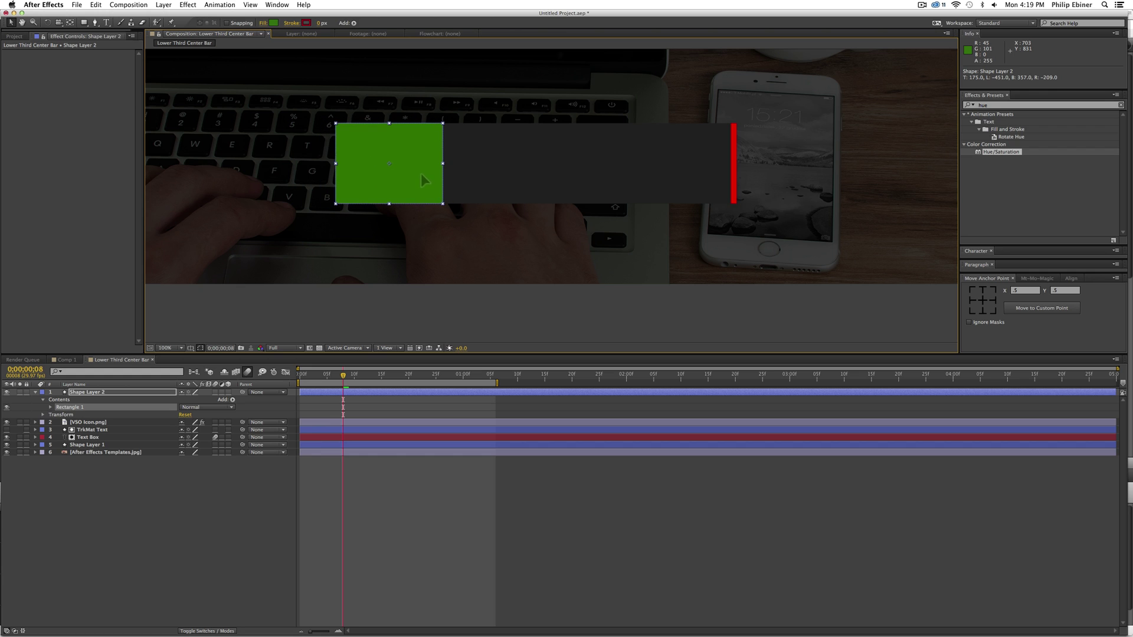
click(394, 166)
click(206, 631)
click(84, 422)
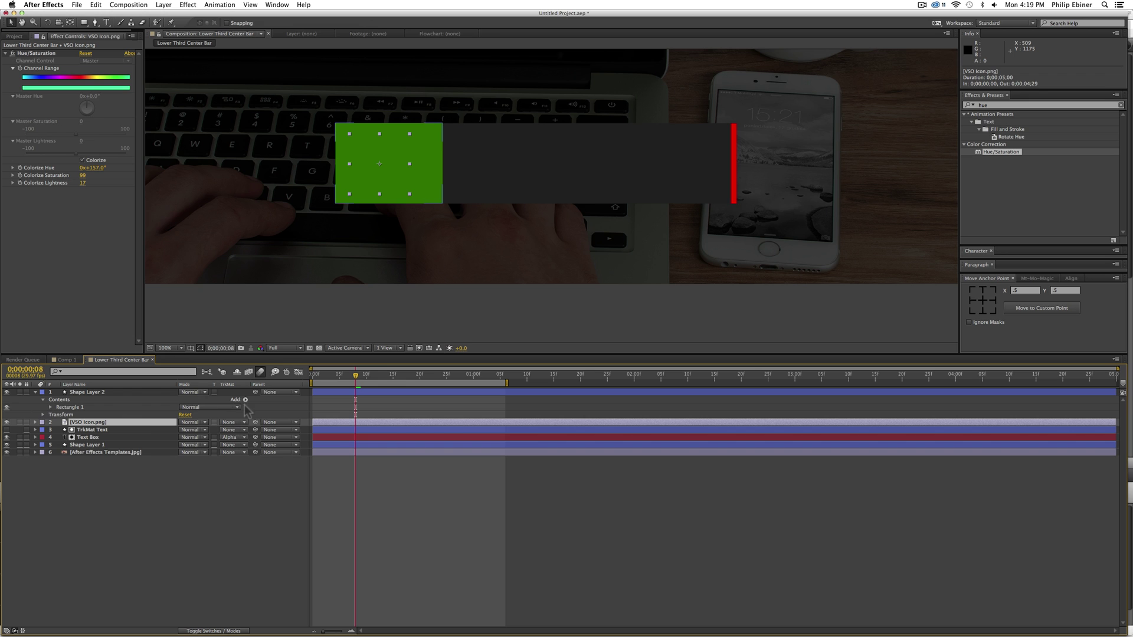
click(233, 423)
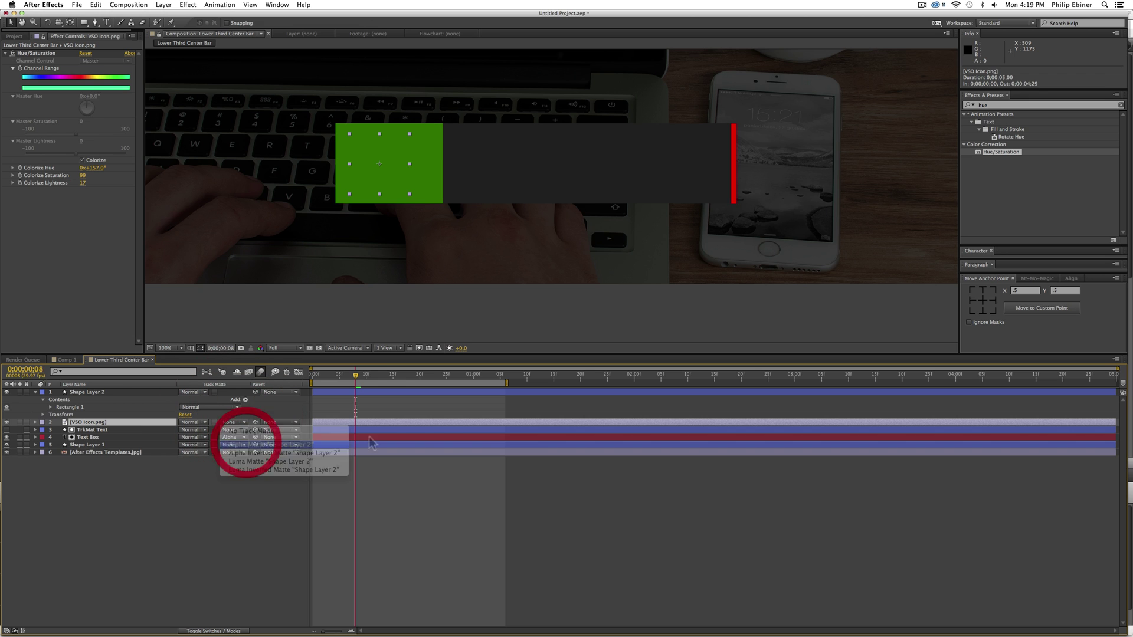
click(412, 410)
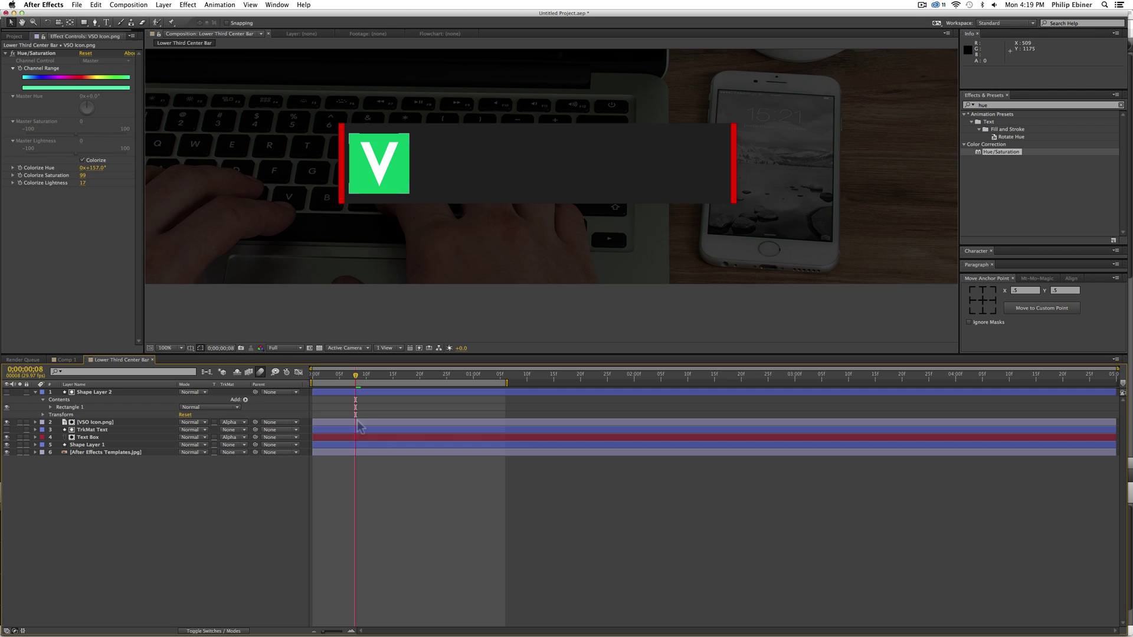
Step: At 0;00;00;04, move Shape Layer 2 against the inner edge of the left red bar and add a Position keyframe at 1175, 539
click(103, 424)
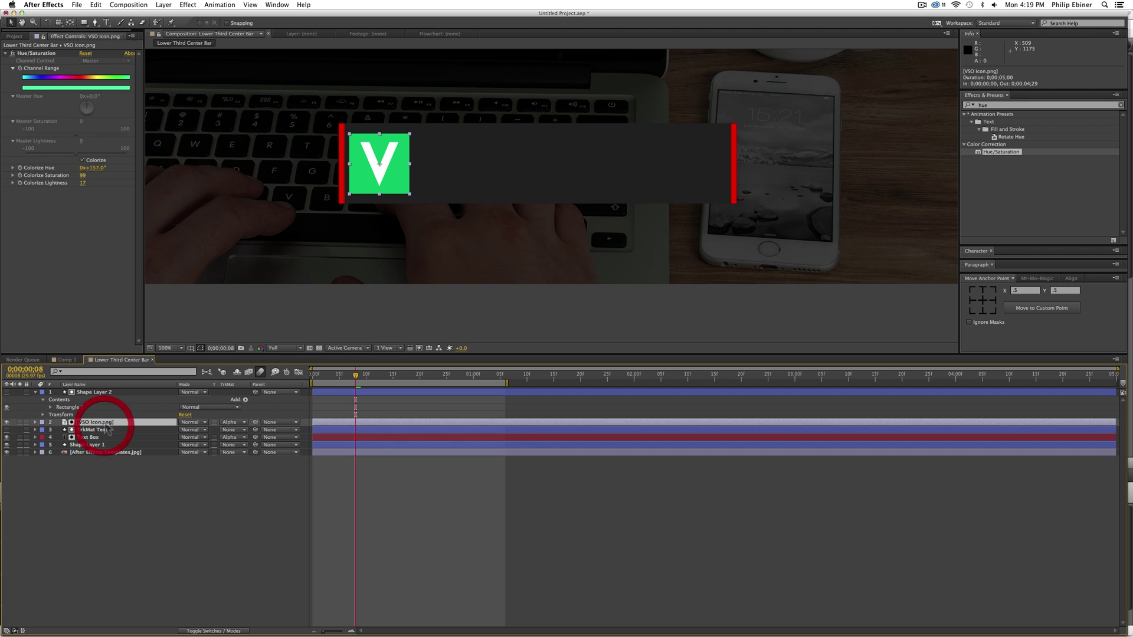
click(342, 391)
drag(437, 134, 380, 144)
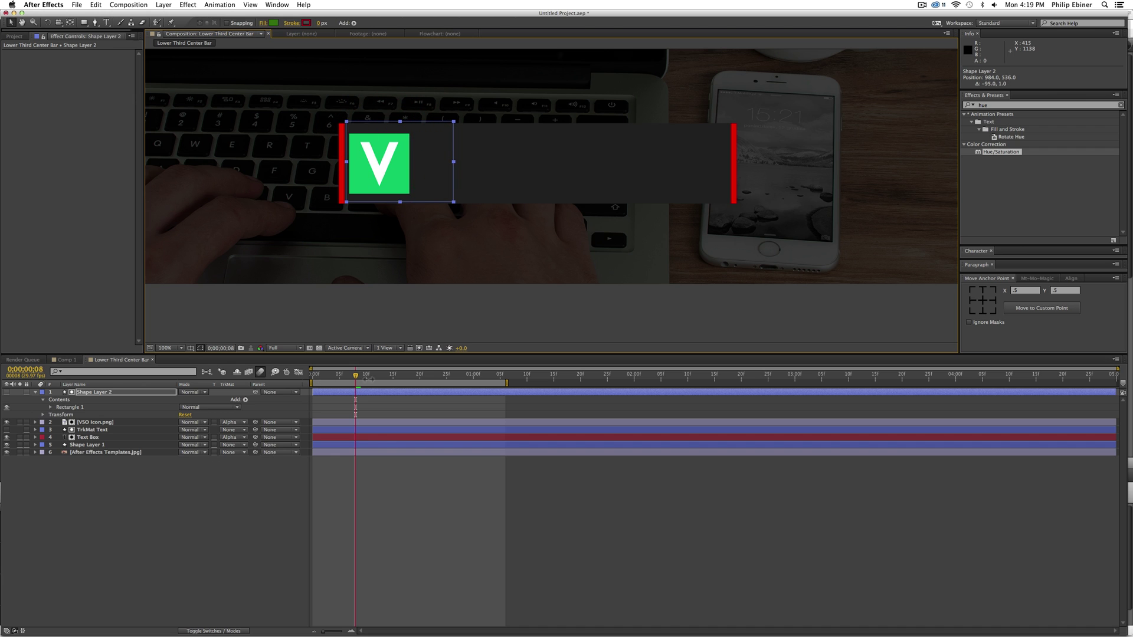
drag(355, 374, 340, 374)
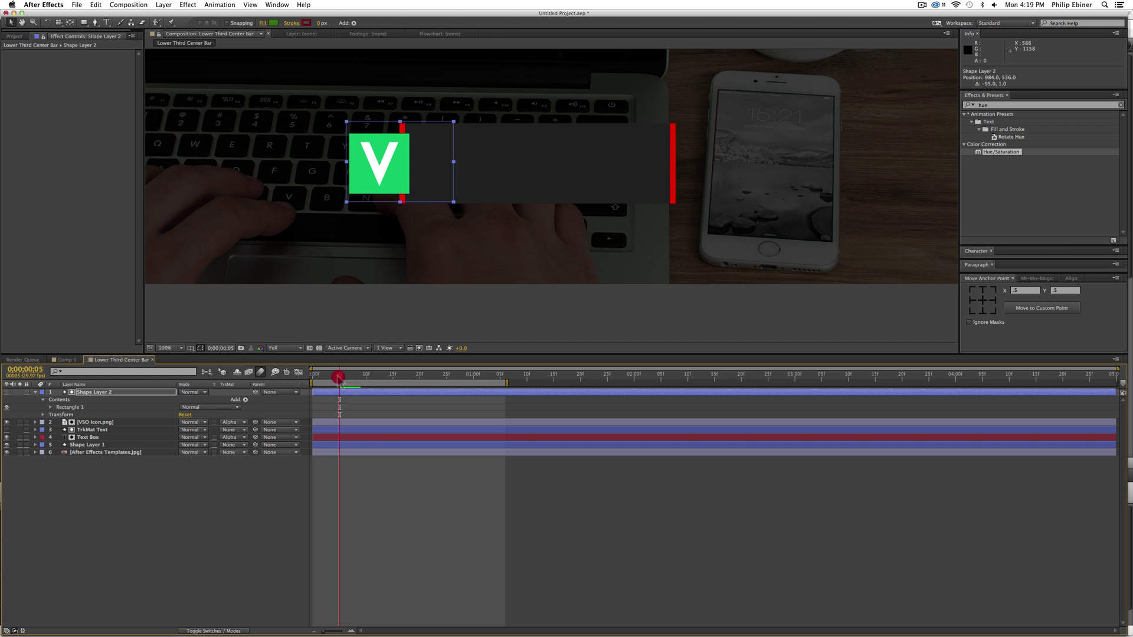
drag(338, 376, 334, 375)
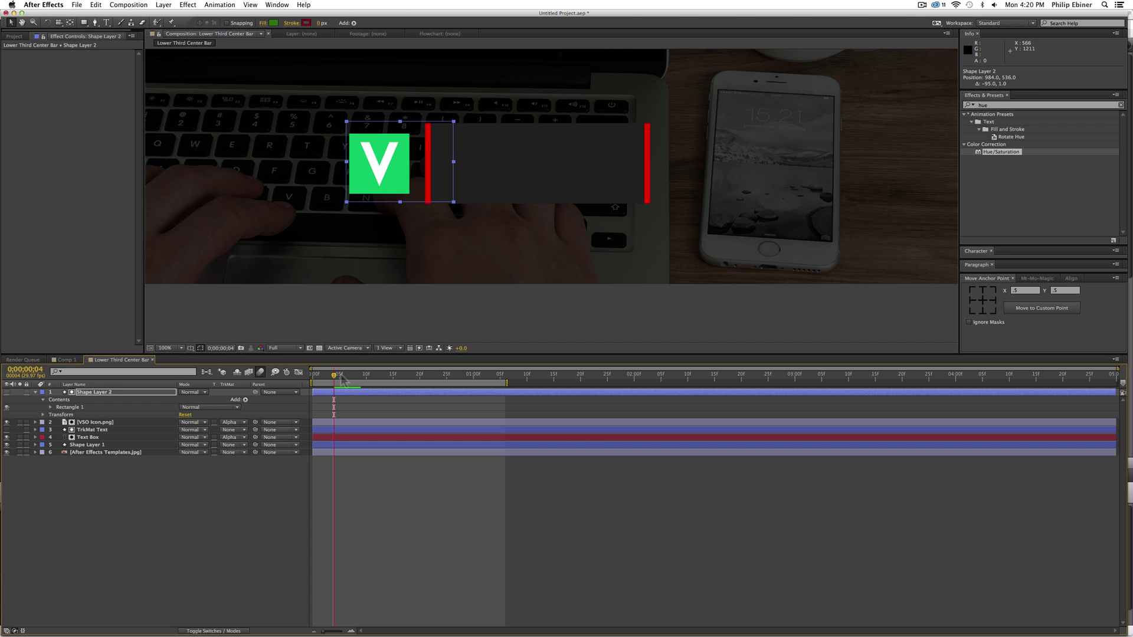
drag(419, 137, 505, 137)
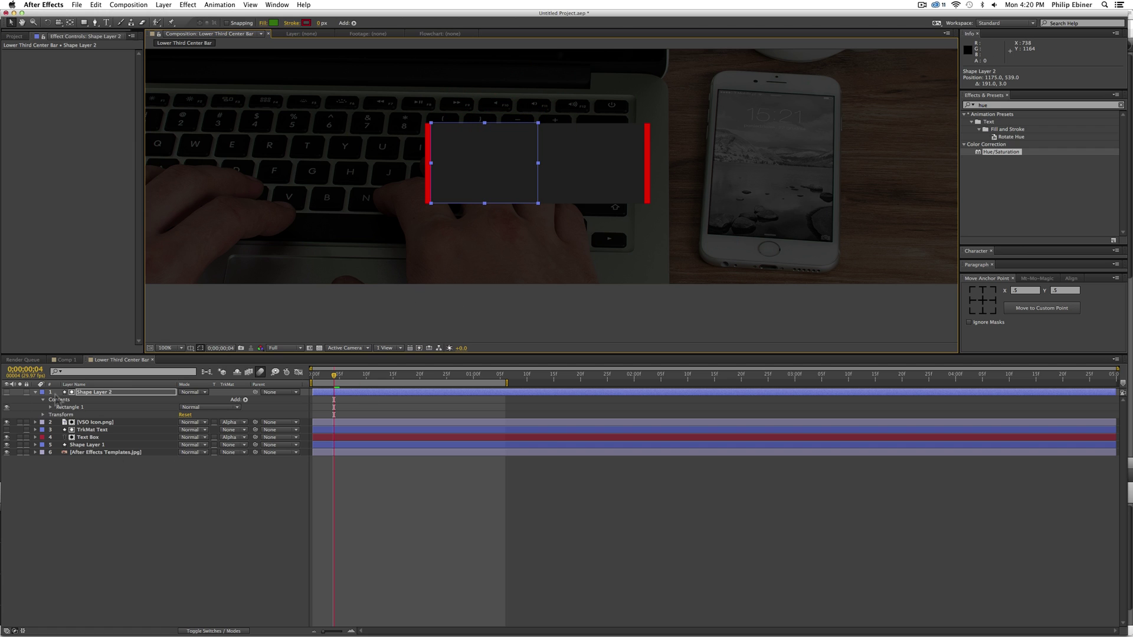
key(p)
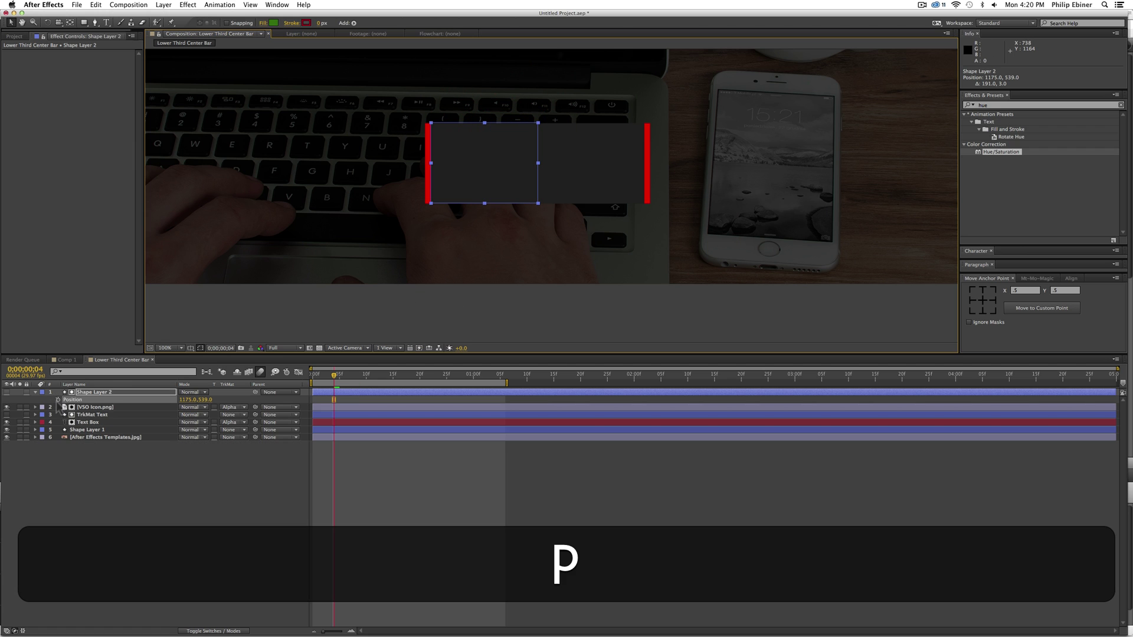
click(57, 399)
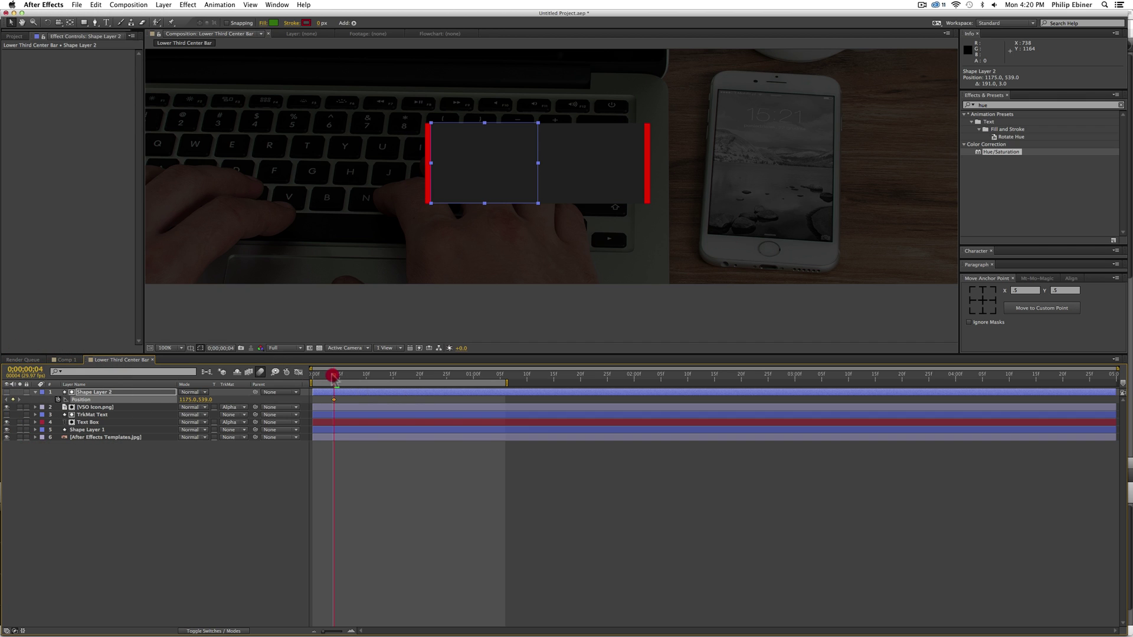
Step: Keyframe Shape Layer 2 to follow the left red bar, at position 1117, 540 on frame 5 and 1064, 538 on frame 6
key(super+Right)
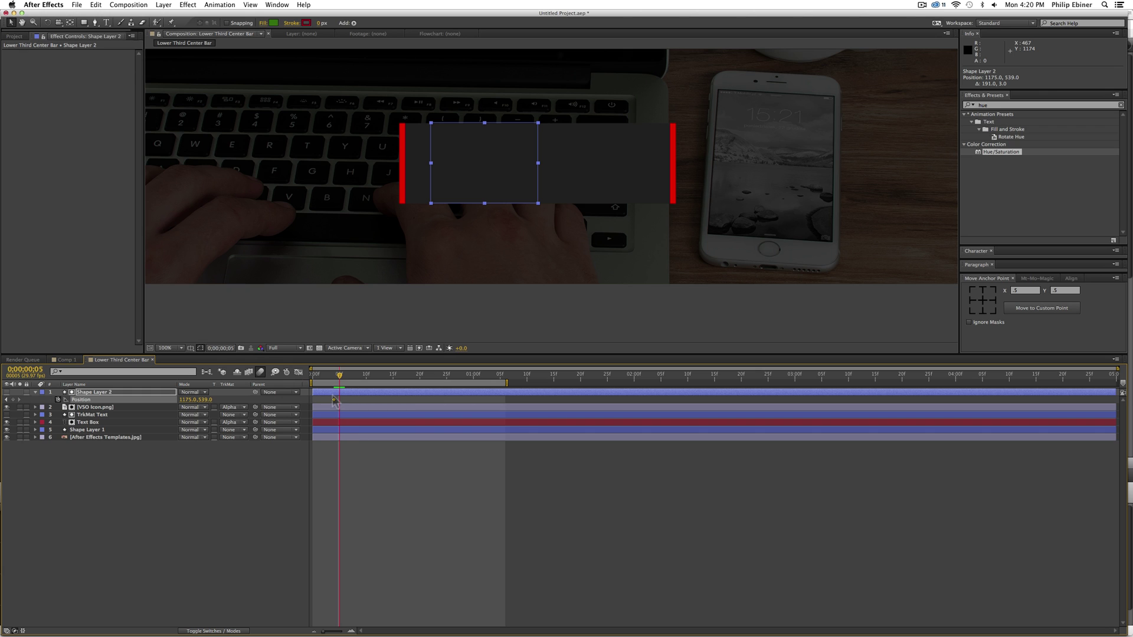
drag(494, 148, 465, 145)
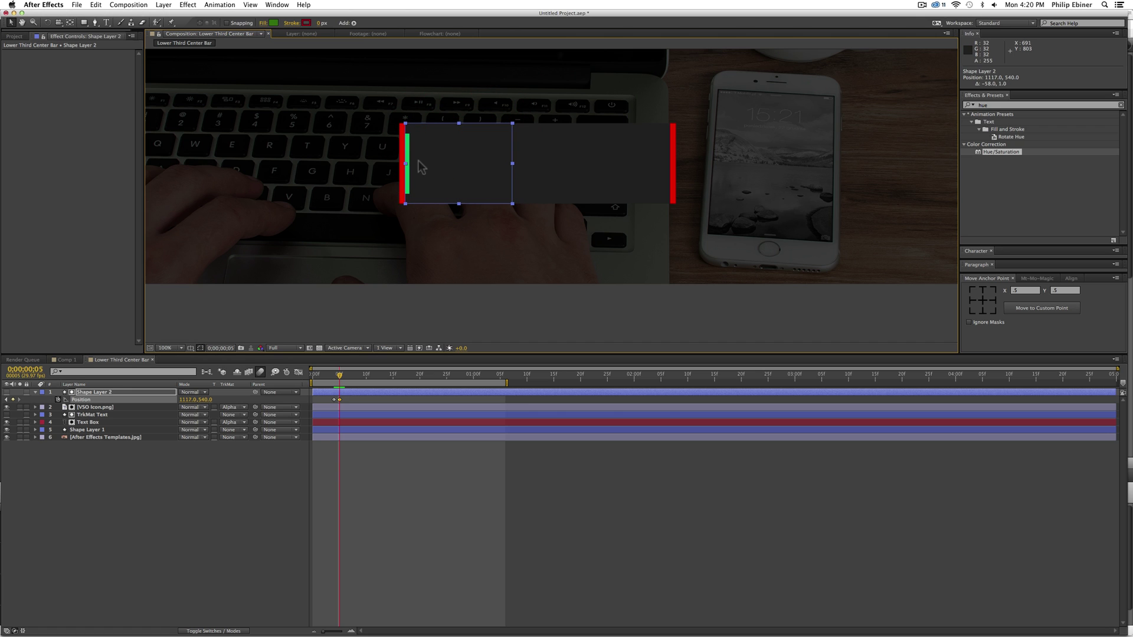
key(super+Right)
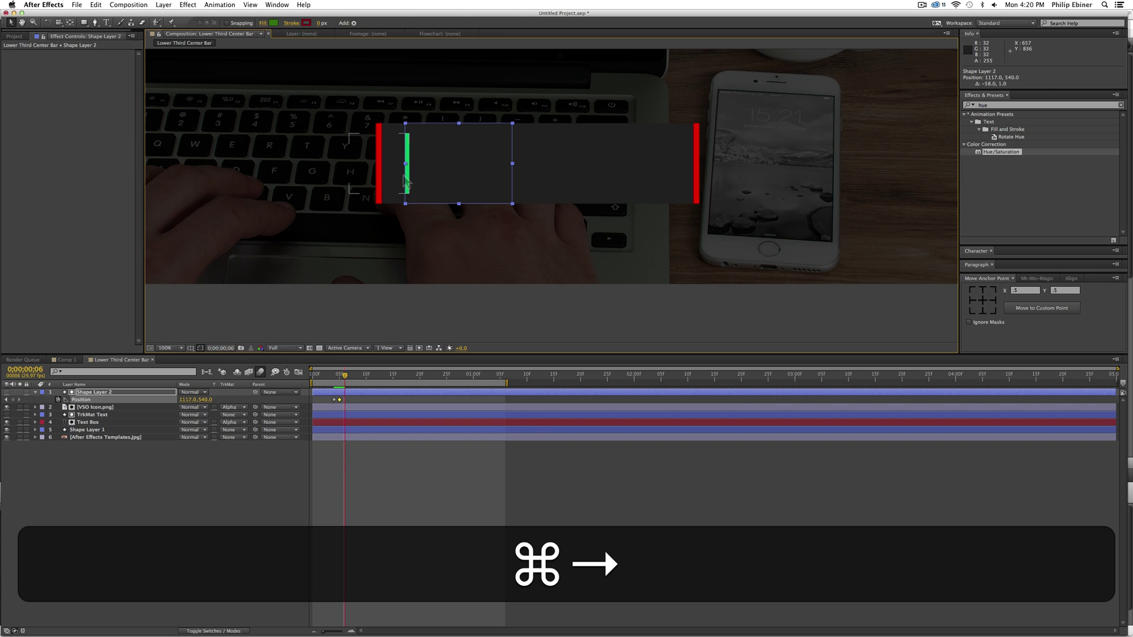
click(503, 171)
key(super+z)
click(411, 139)
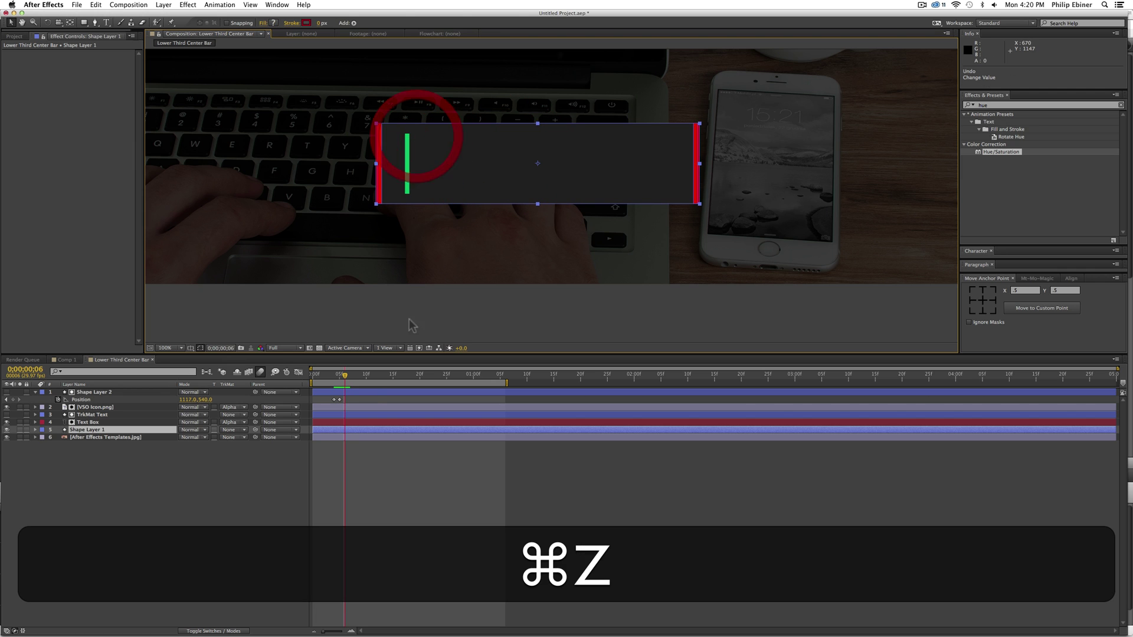
click(375, 392)
drag(461, 154, 433, 153)
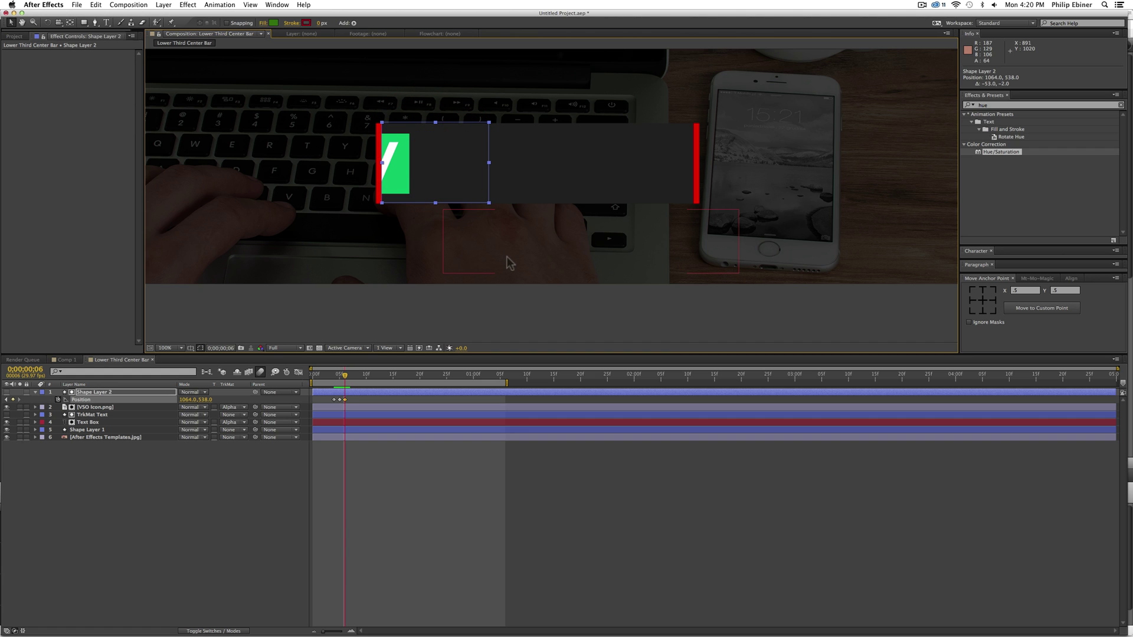
Step: Continue the matte's Position keyframes along the left red bar, at 1018, 536 on frame 7 and about 980, 538 on frame 8
key(super+Right)
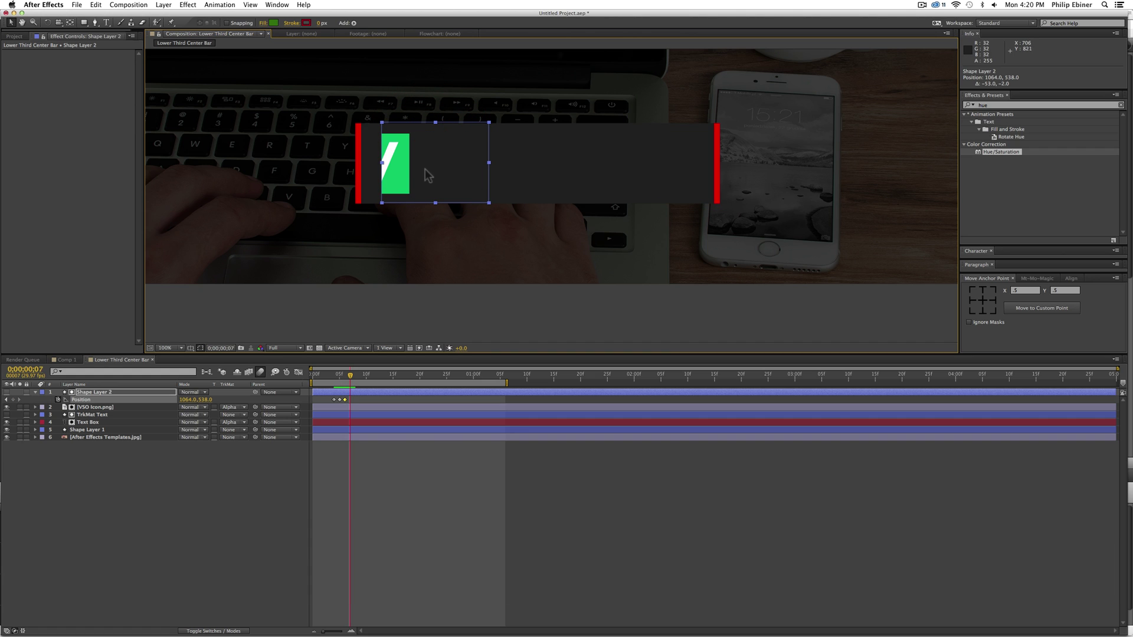
drag(412, 180, 392, 179)
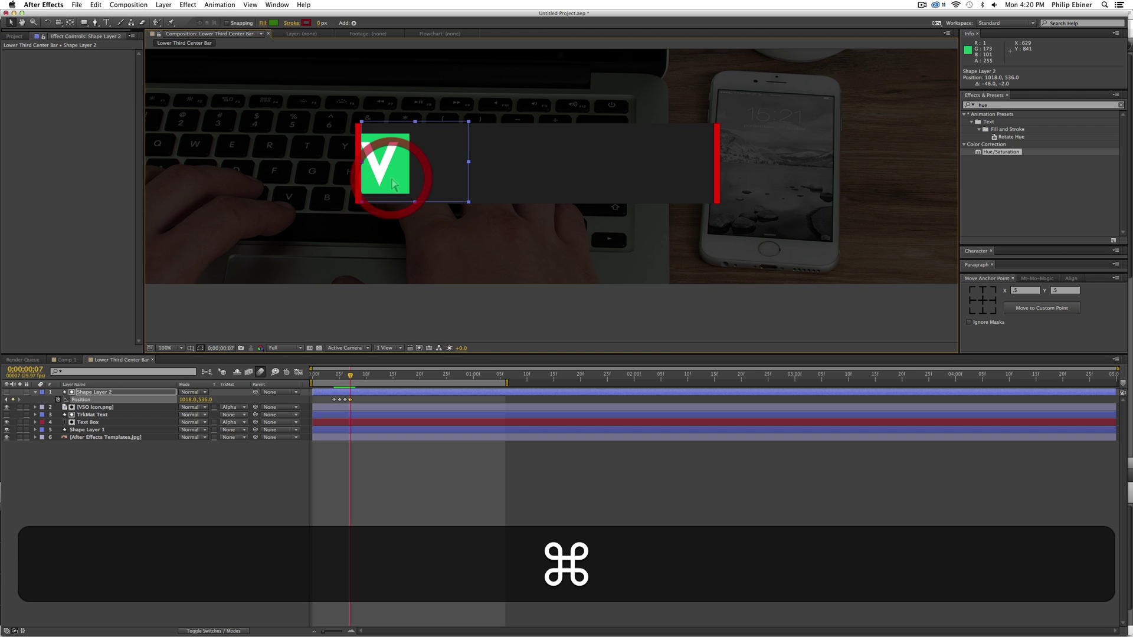
key(super+Right)
drag(411, 199, 392, 200)
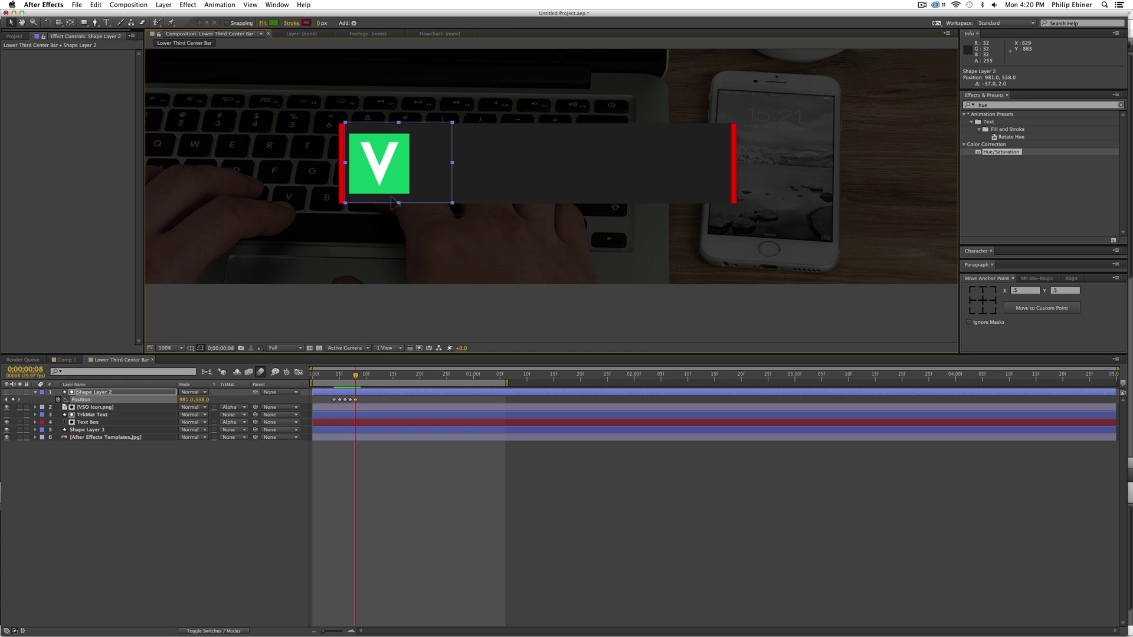
Step: Deselect all layers and preview the logo reveal, stopping playback at 0;00;00;27
click(429, 535)
key(0)
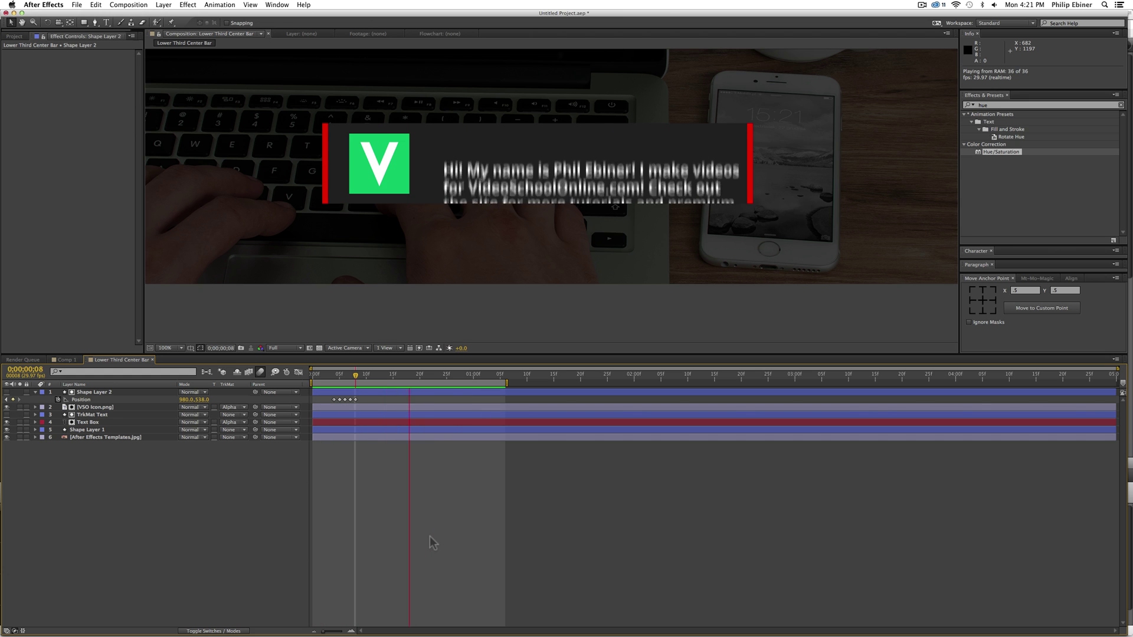
key(space)
Step: Enlarge the composition viewer, set its magnification to "Fit up to 100%" and preview the whole lower third
key(z)
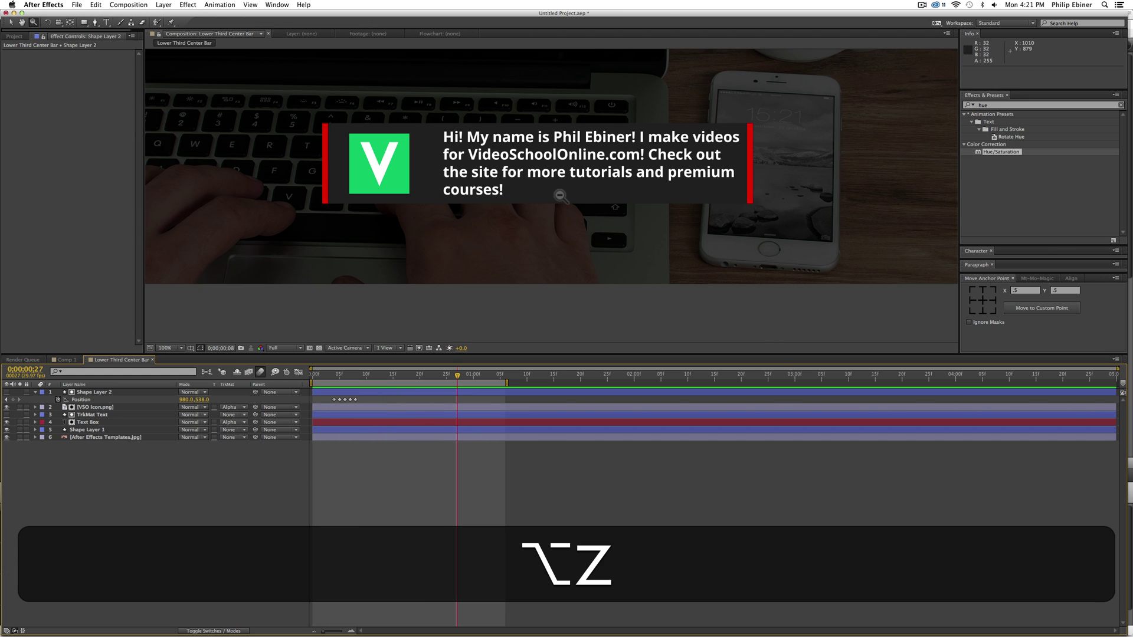
alt+click(580, 160)
drag(580, 161, 570, 194)
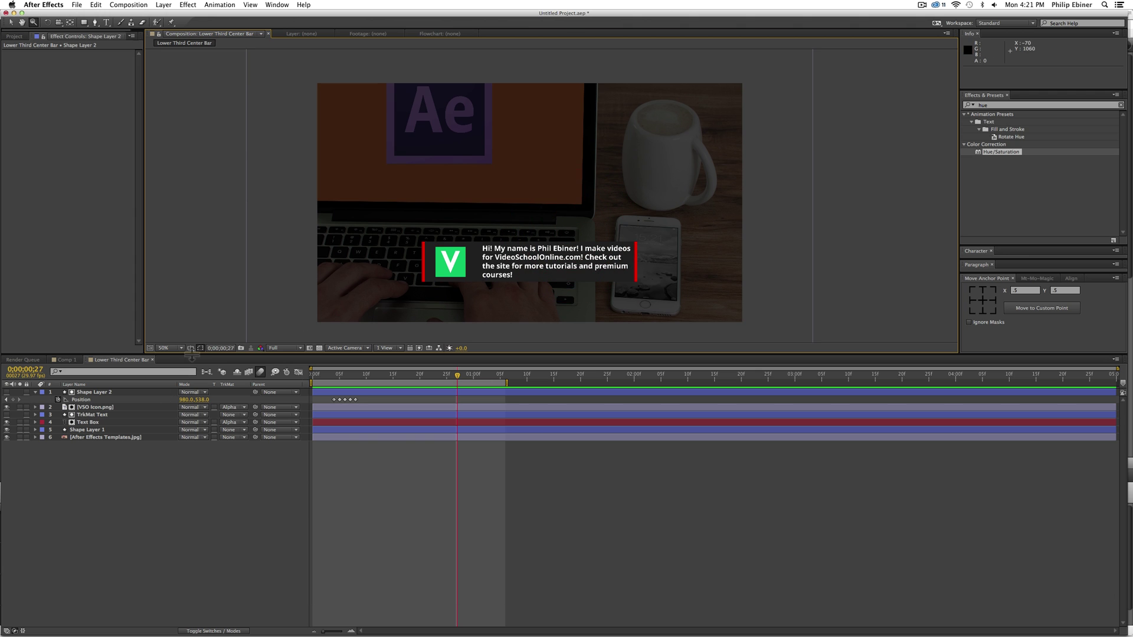
drag(152, 354, 160, 447)
click(170, 442)
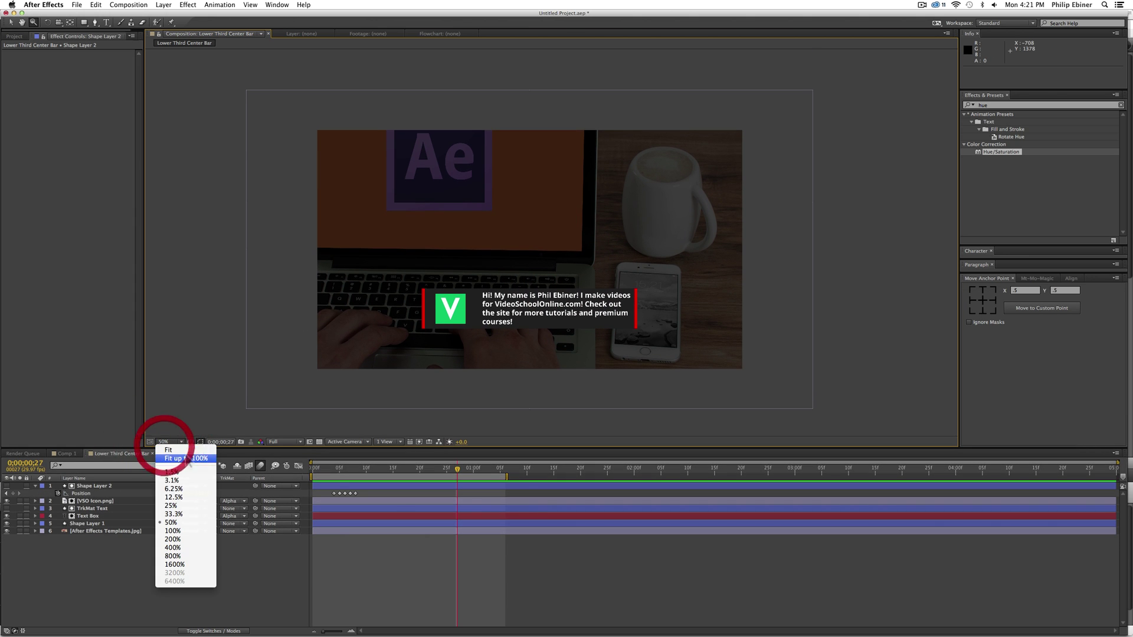
click(190, 459)
key(KP_0)
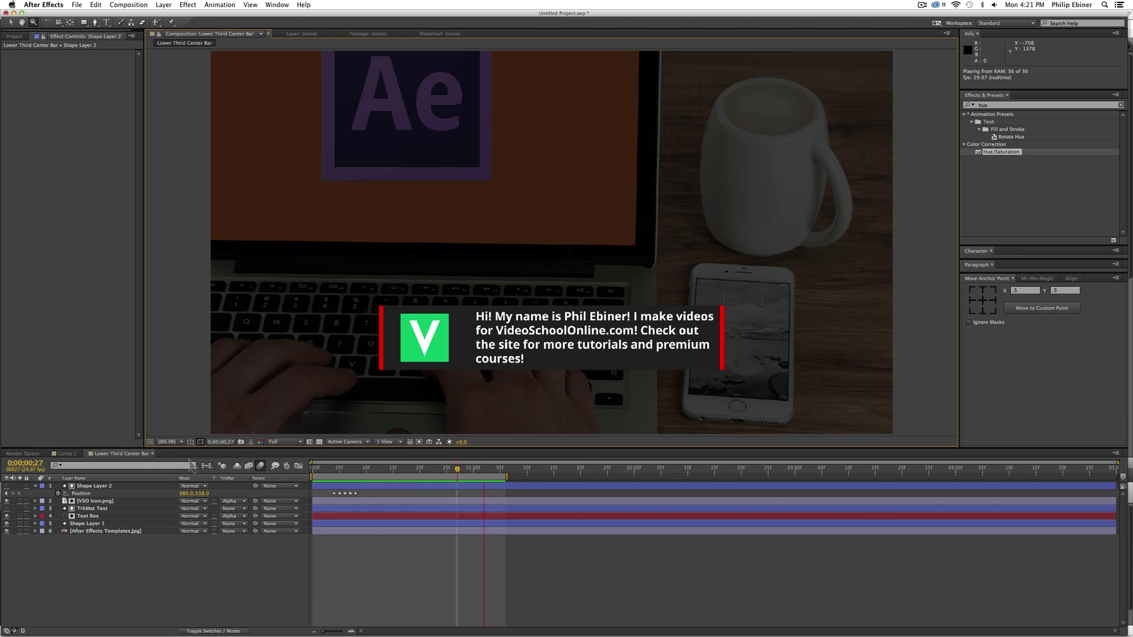